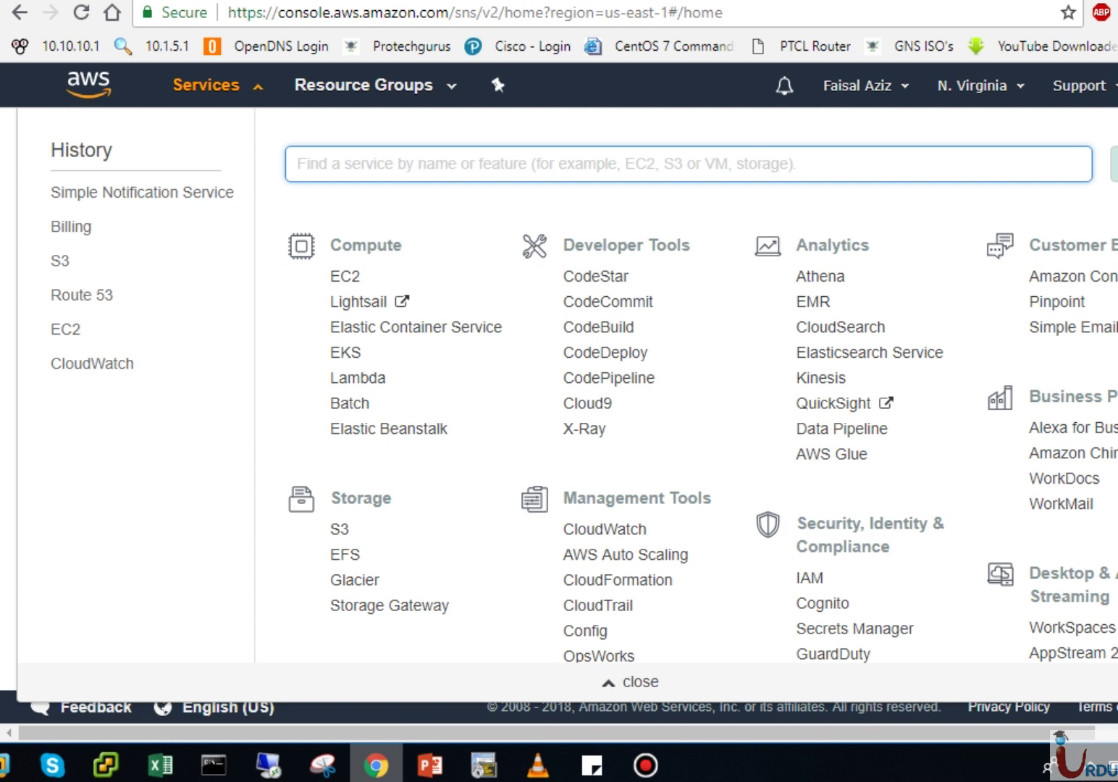
# Step: Open Simple Notification Service from the Application Integration section of the Services menu
pyautogui.scroll(-8, 607, 435)
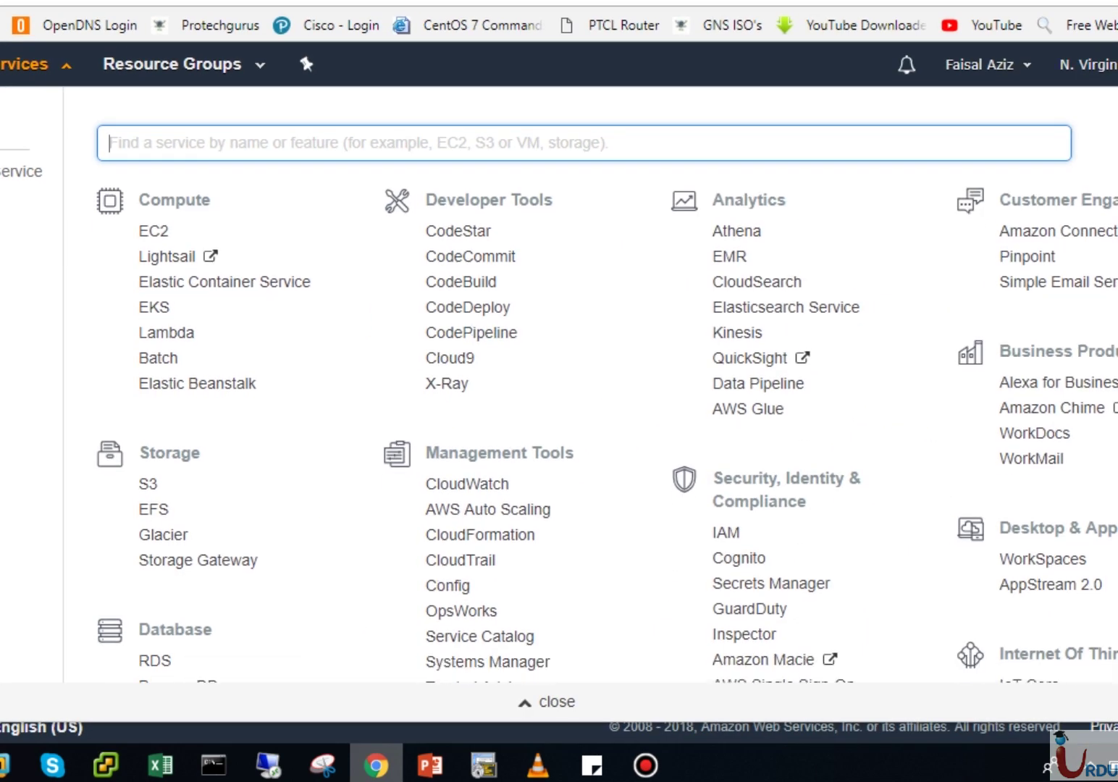
pyautogui.scroll(-2, 606, 434)
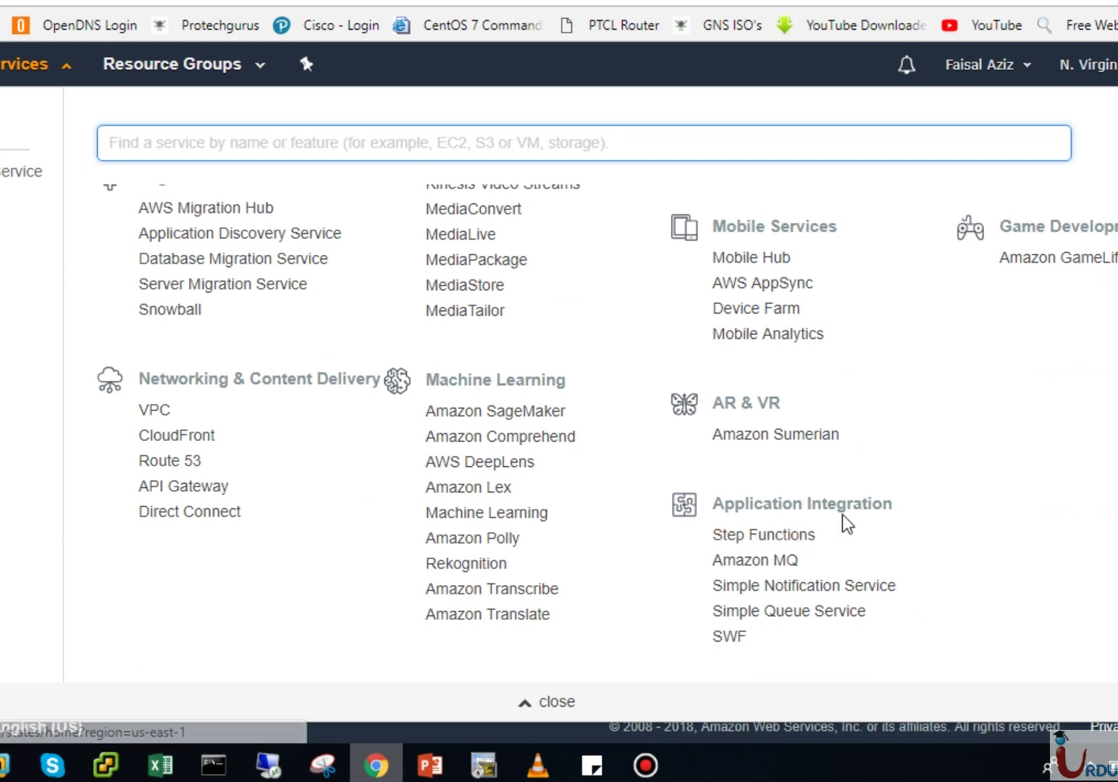
pyautogui.click(827, 601)
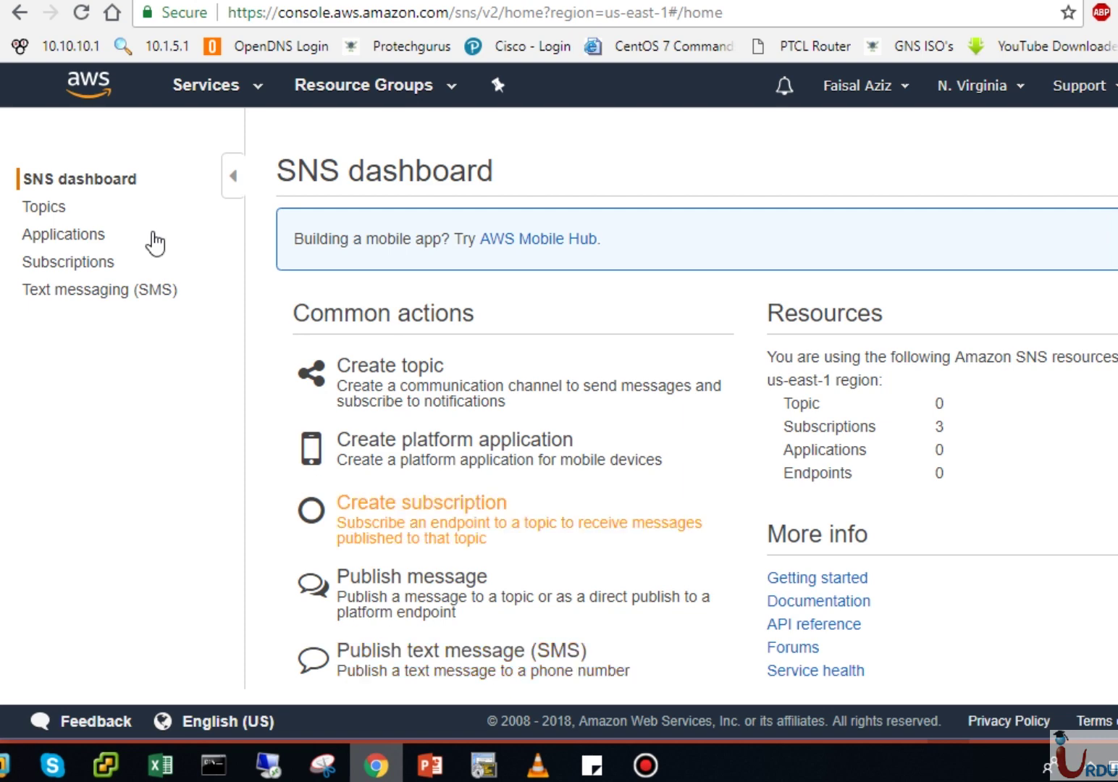
# Step: Start a new SNS topic with name 'TestNotification' and display name 'WebTest'
pyautogui.click(446, 372)
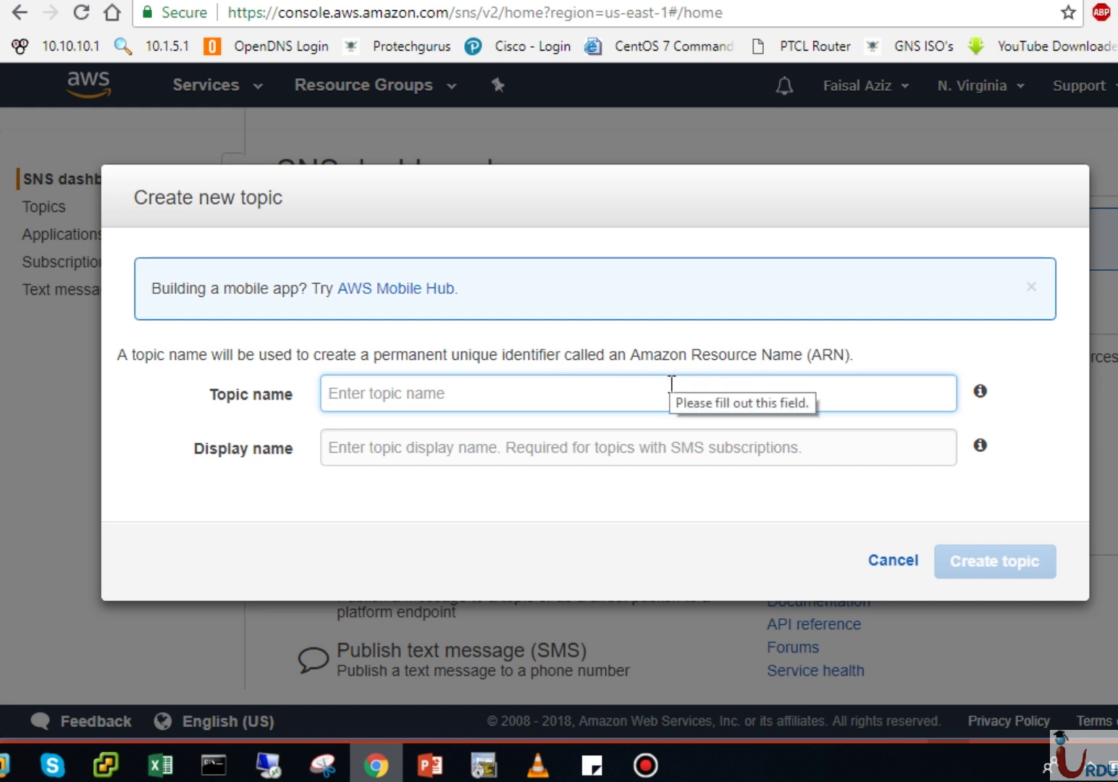
pyautogui.click(398, 399)
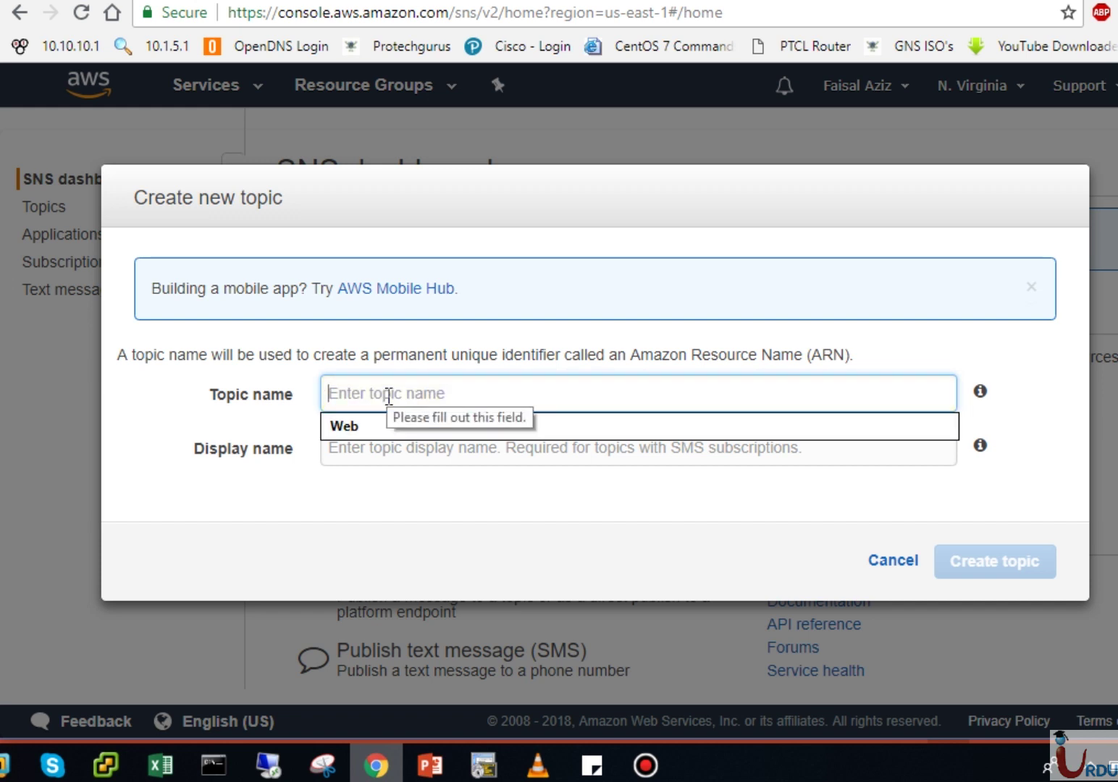
pyautogui.write('TestNo')
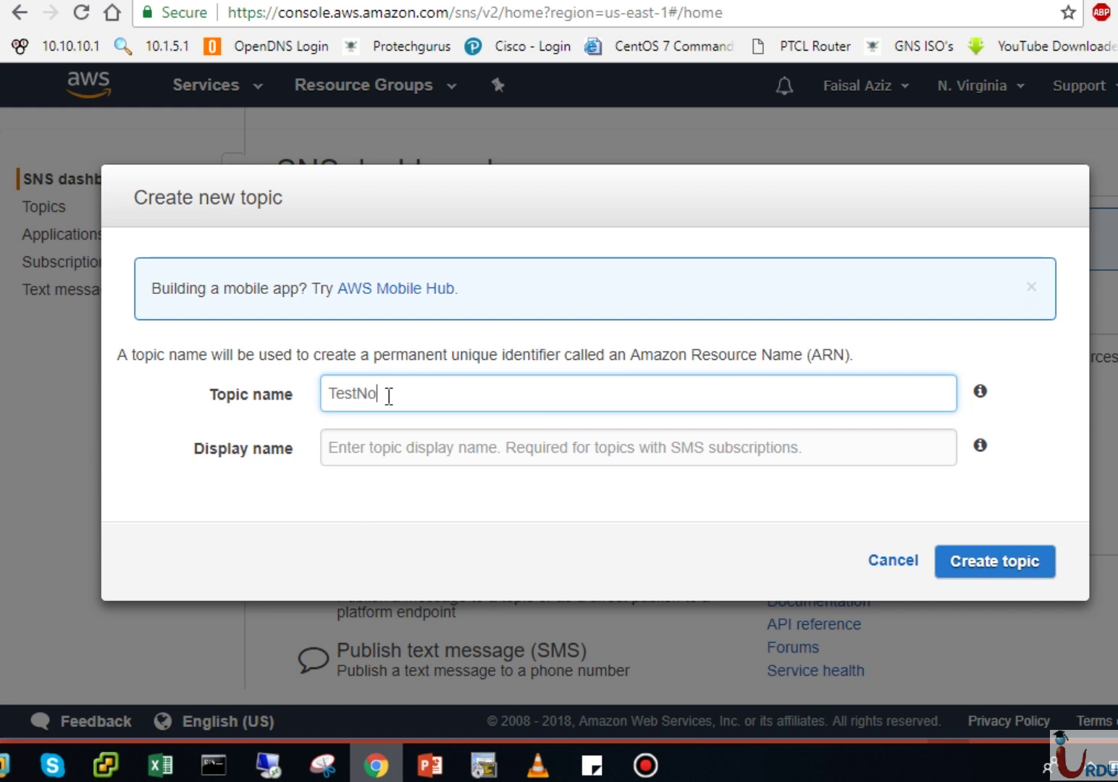
pyautogui.write('tif')
pyautogui.press('BackSpace')
pyautogui.write('ification')
pyautogui.click(373, 448)
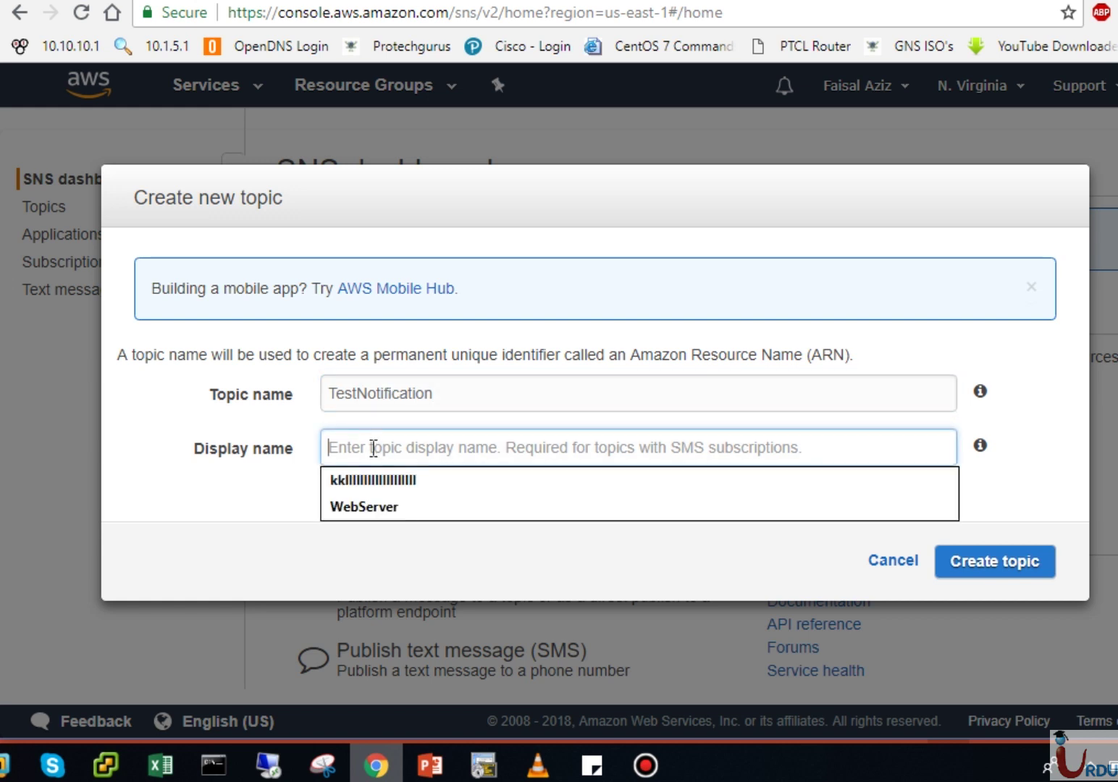
pyautogui.write('We')
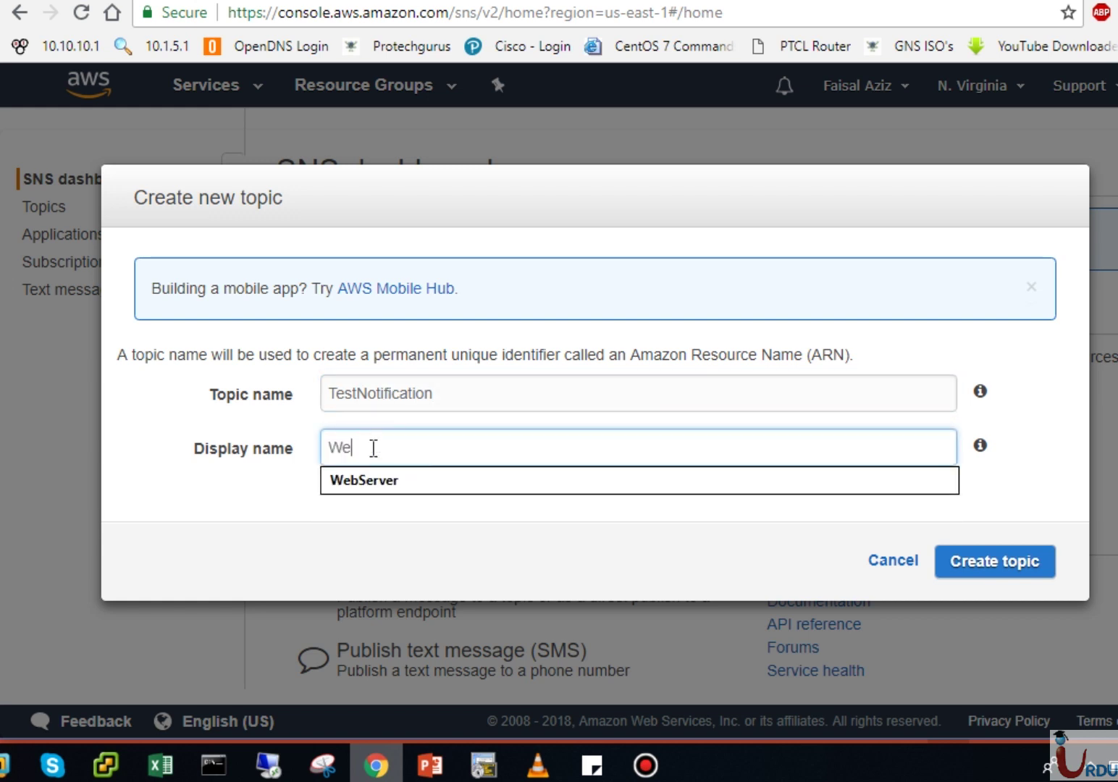
pyautogui.write('bsite')
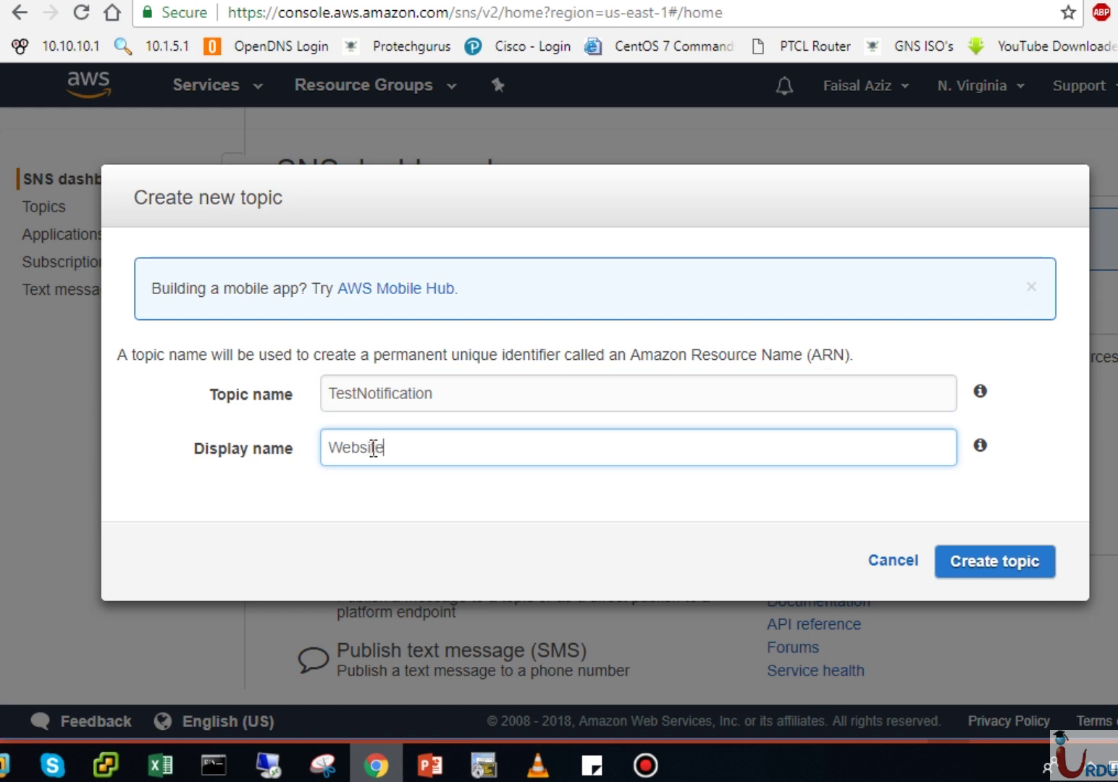
pyautogui.press('BackSpace')
pyautogui.press('BackSpace')
pyautogui.write('Tes')
# Step: Create the TestNotification topic, review its details page, then return to the Topics list
pyautogui.click(993, 566)
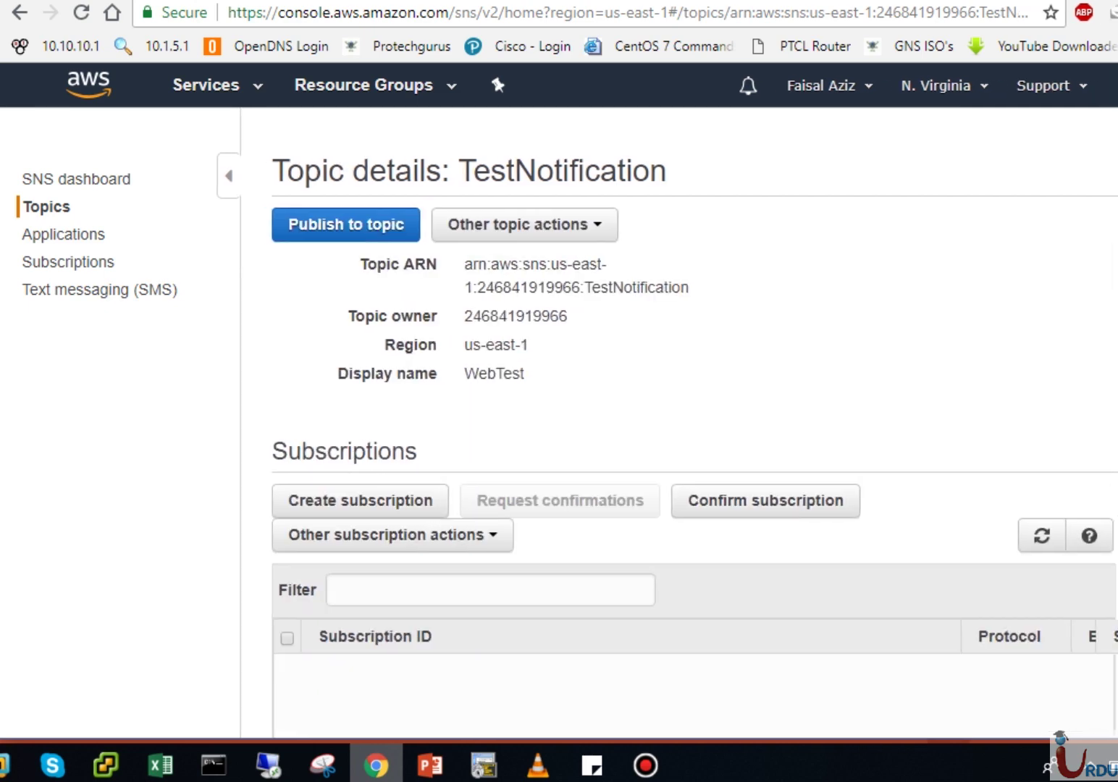
pyautogui.scroll(-2, 557, 399)
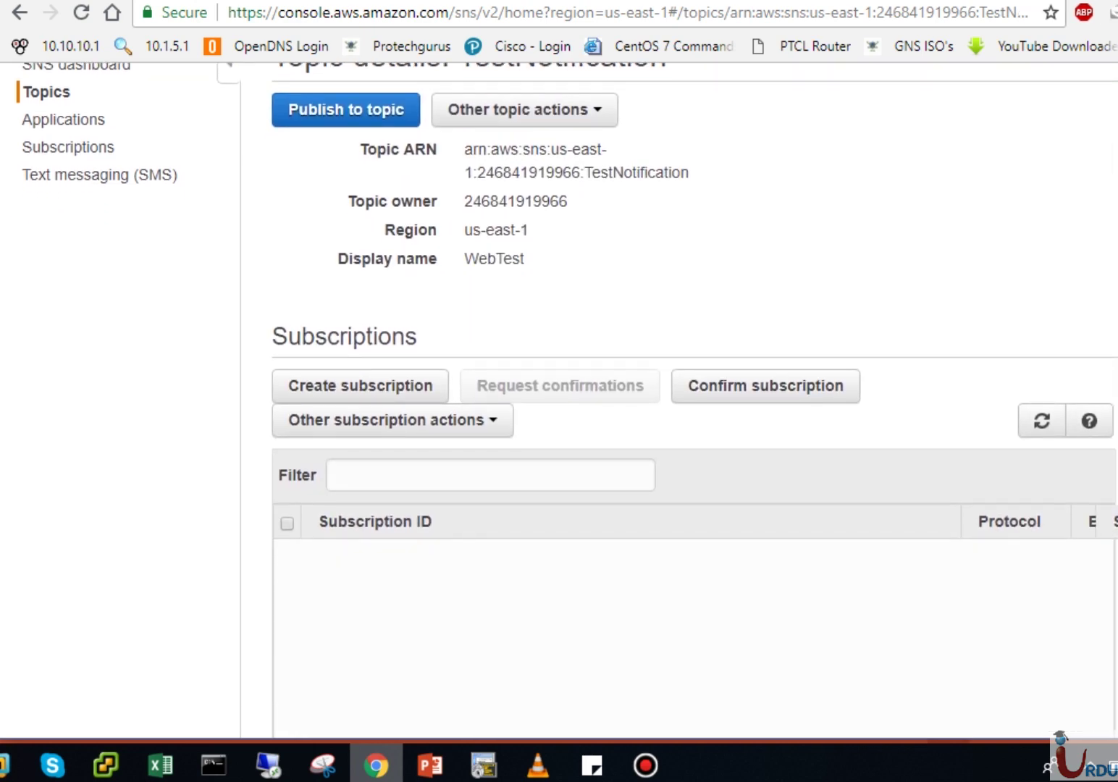
pyautogui.scroll(1, 558, 398)
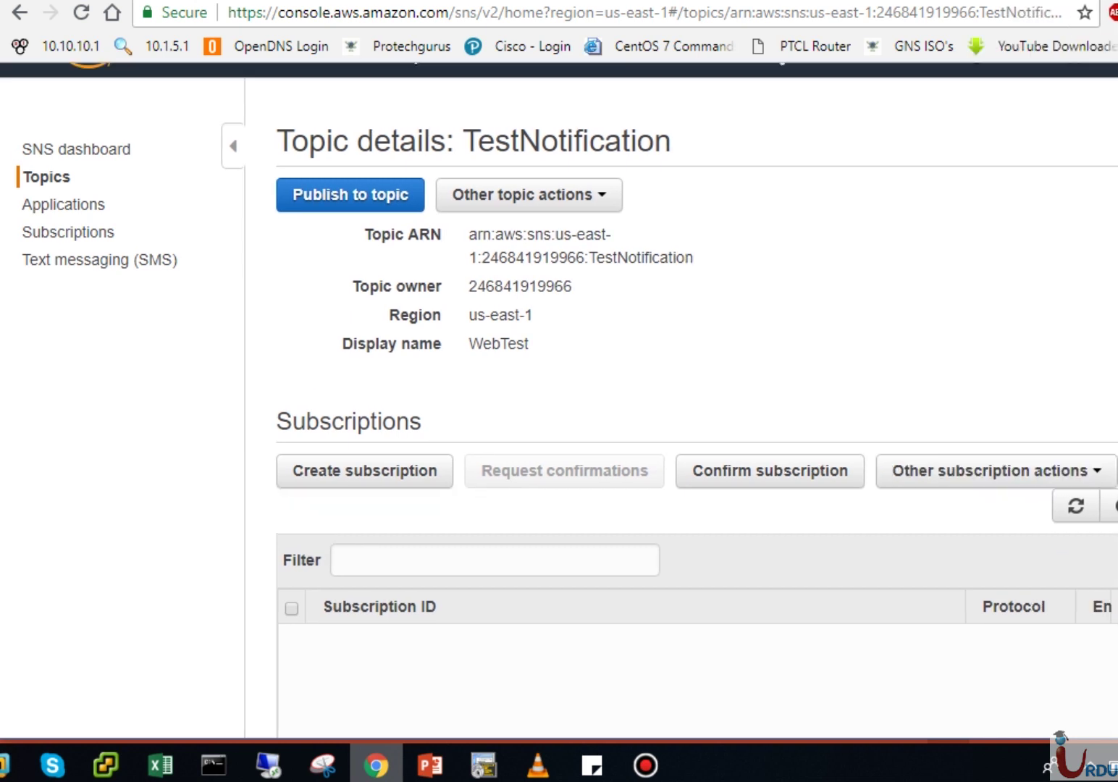
pyautogui.scroll(1, 557, 398)
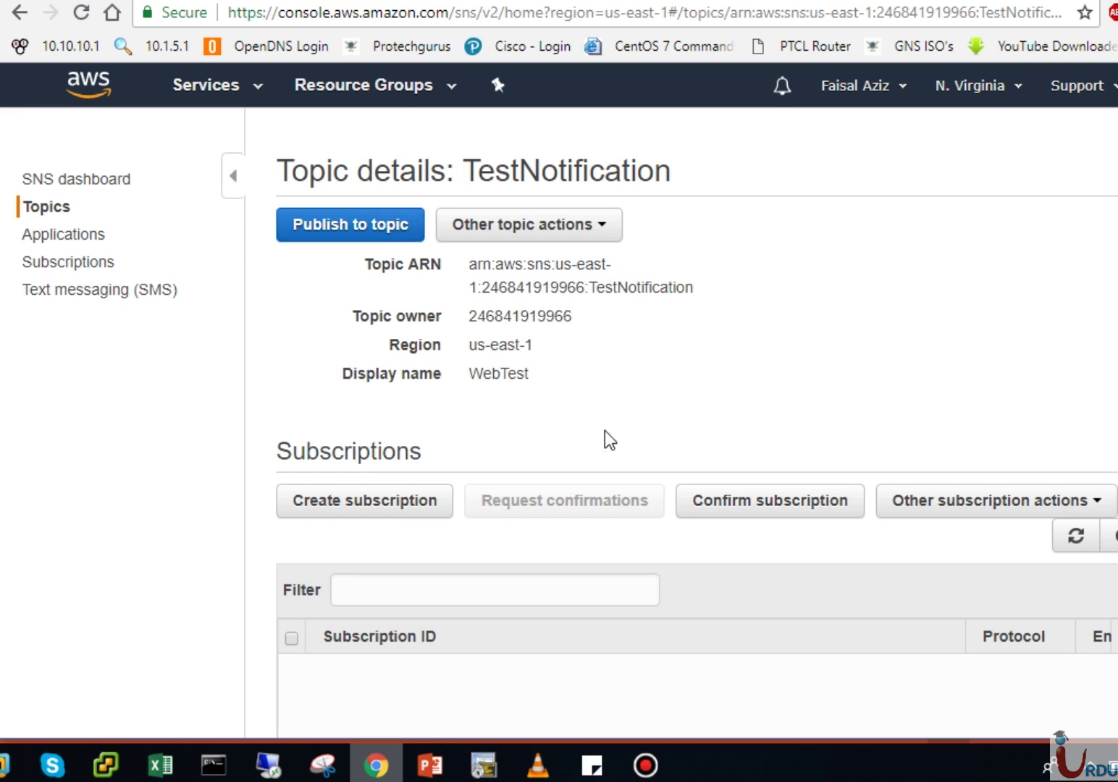
pyautogui.click(43, 210)
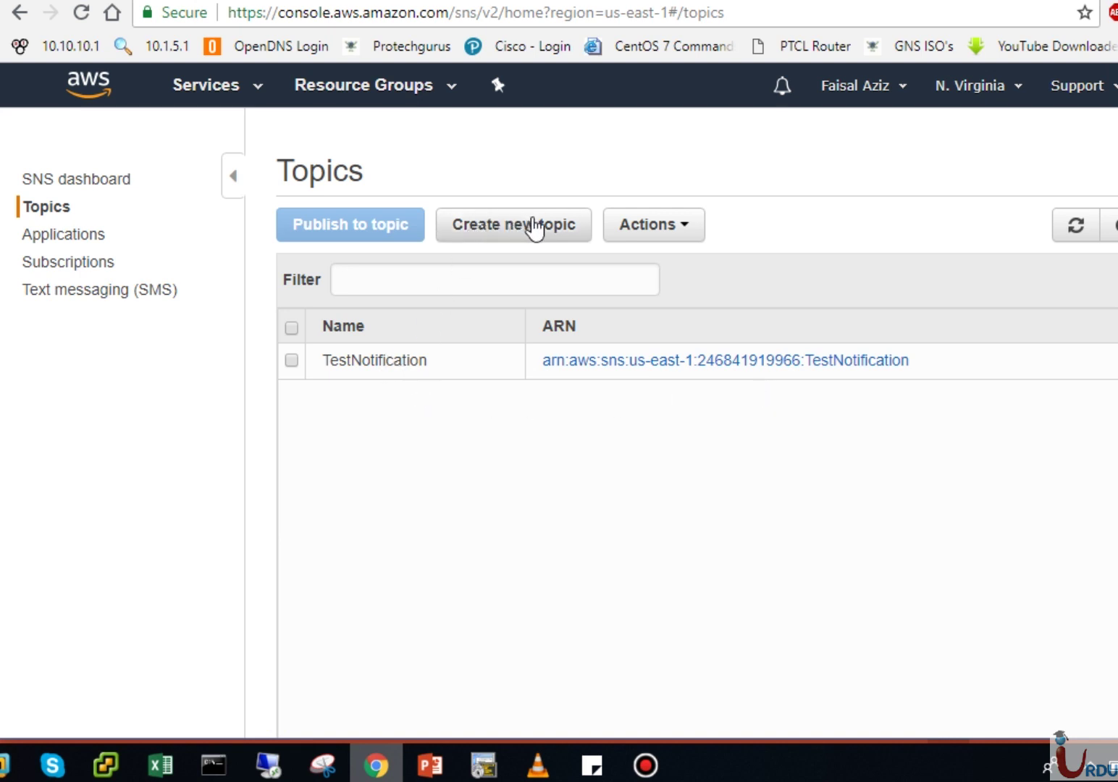
# Step: Select TestNotification and begin subscribing to it from the Actions menu
pyautogui.click(291, 361)
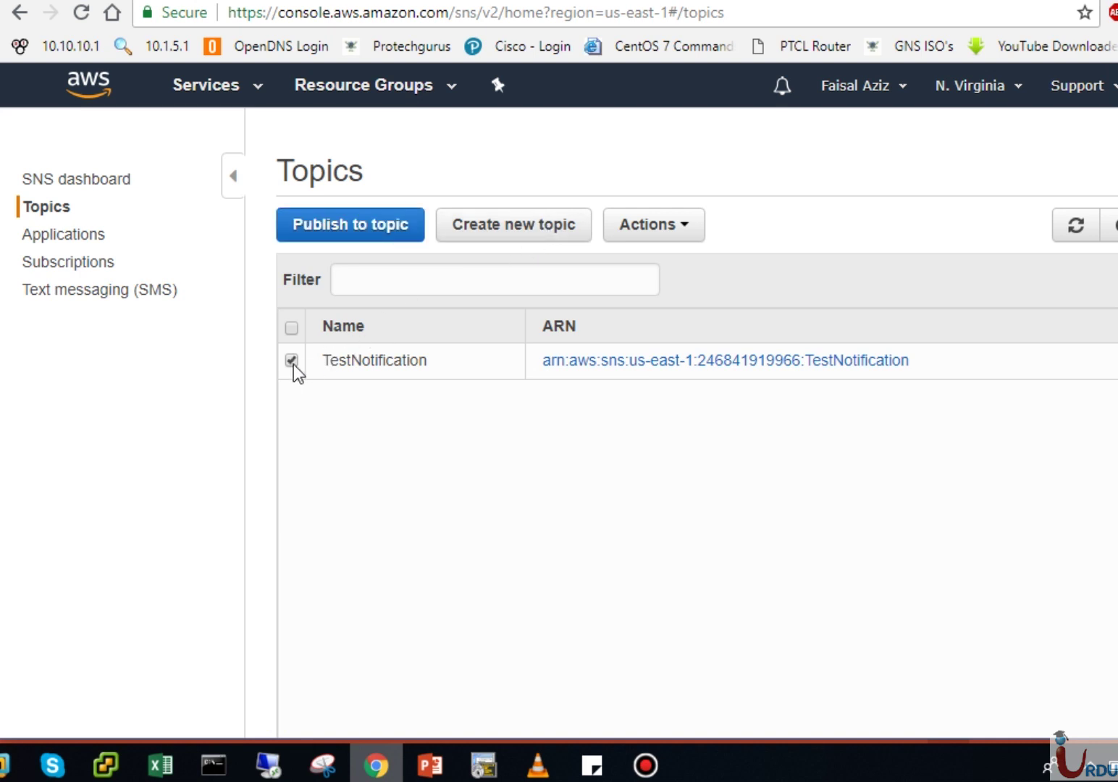
pyautogui.click(699, 238)
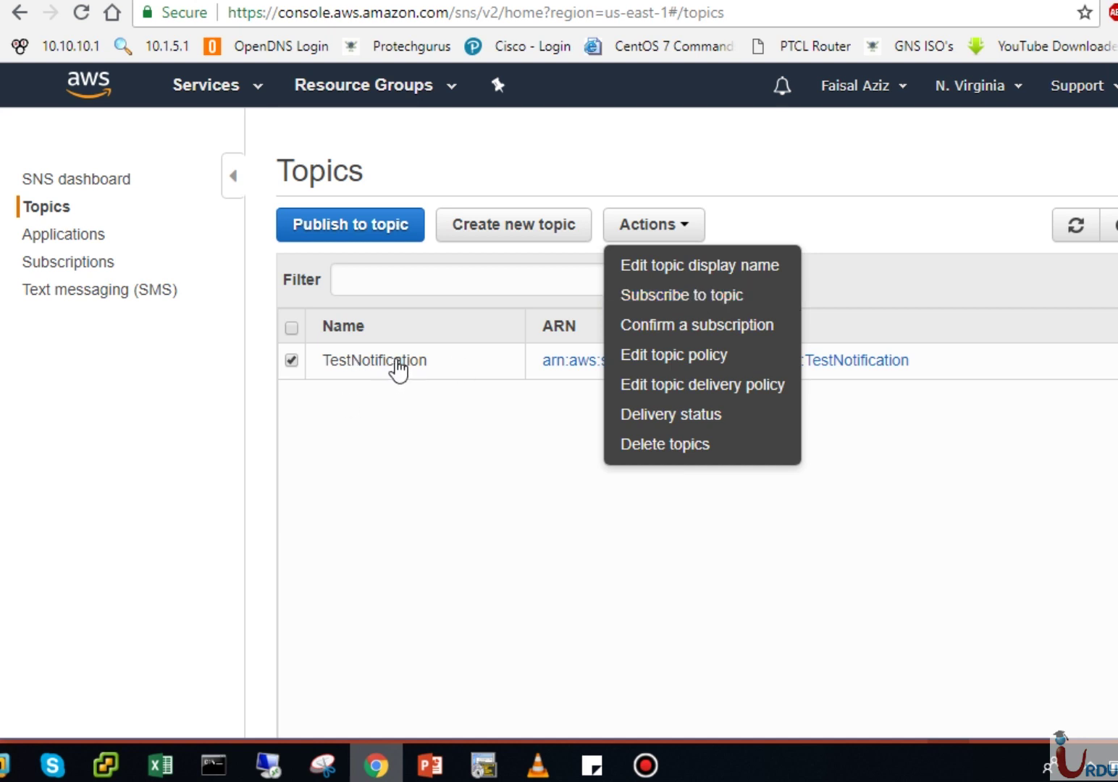
pyautogui.click(681, 297)
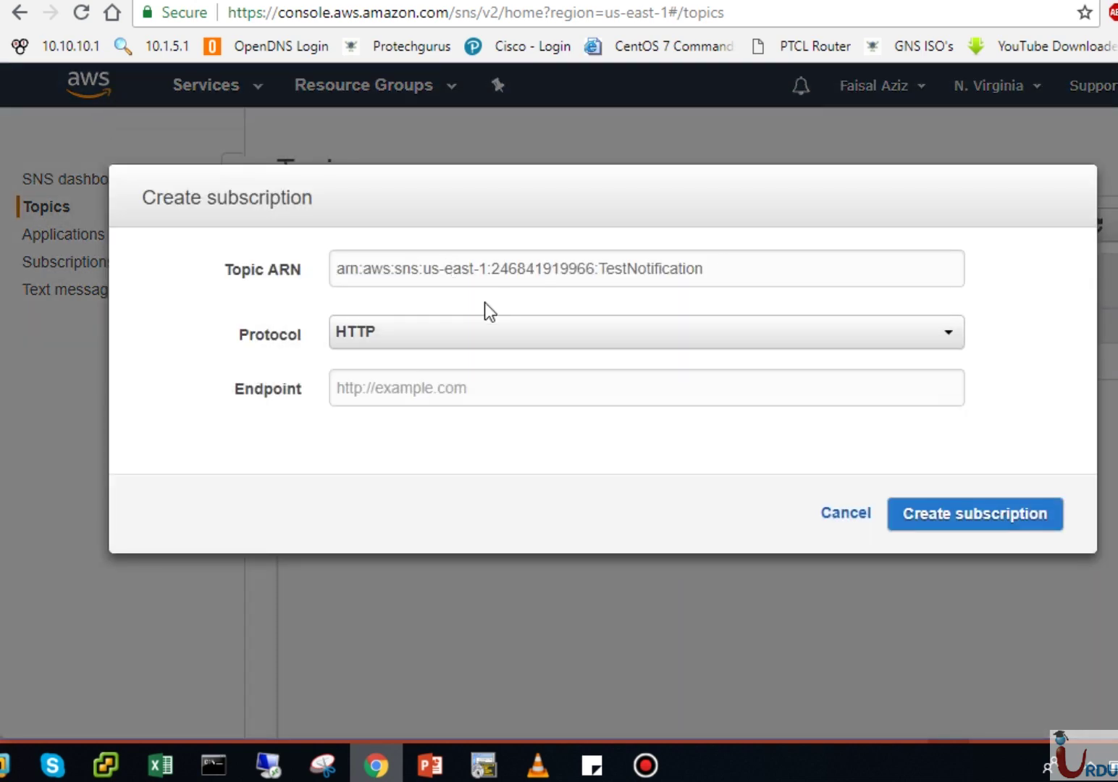
# Step: Set the subscription protocol to Email and enter the subscriber's e-mail address as endpoint
pyautogui.click(455, 337)
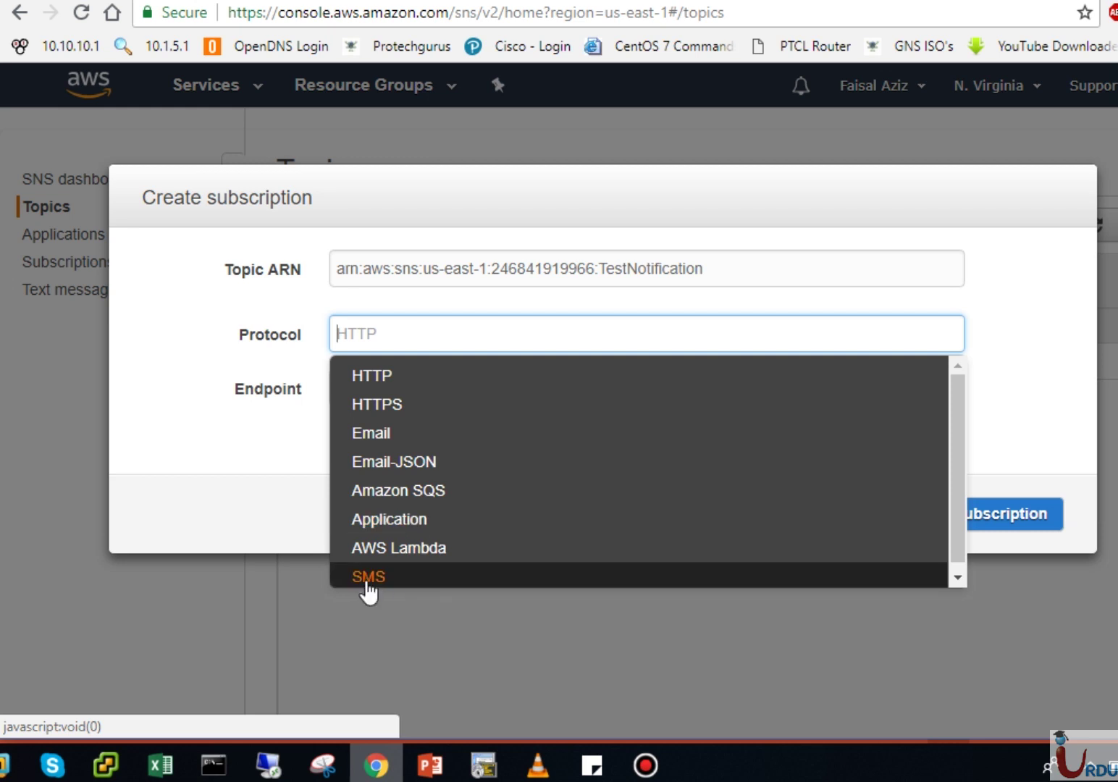
pyautogui.click(387, 438)
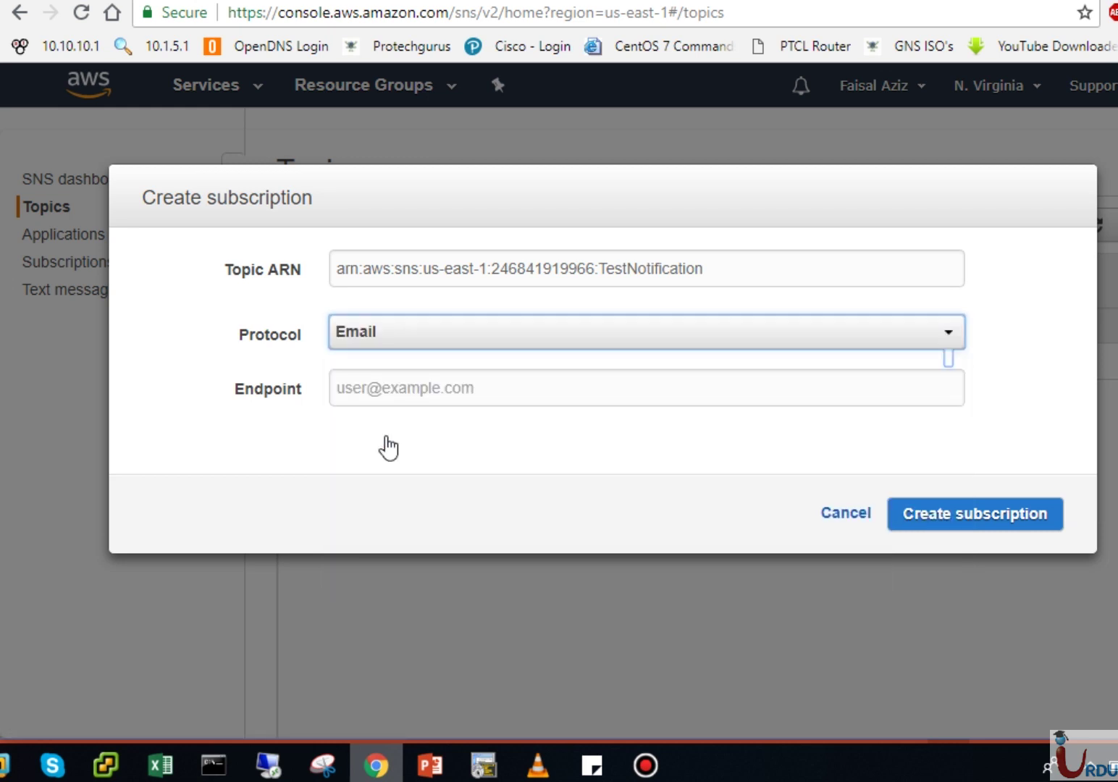
pyautogui.click(412, 392)
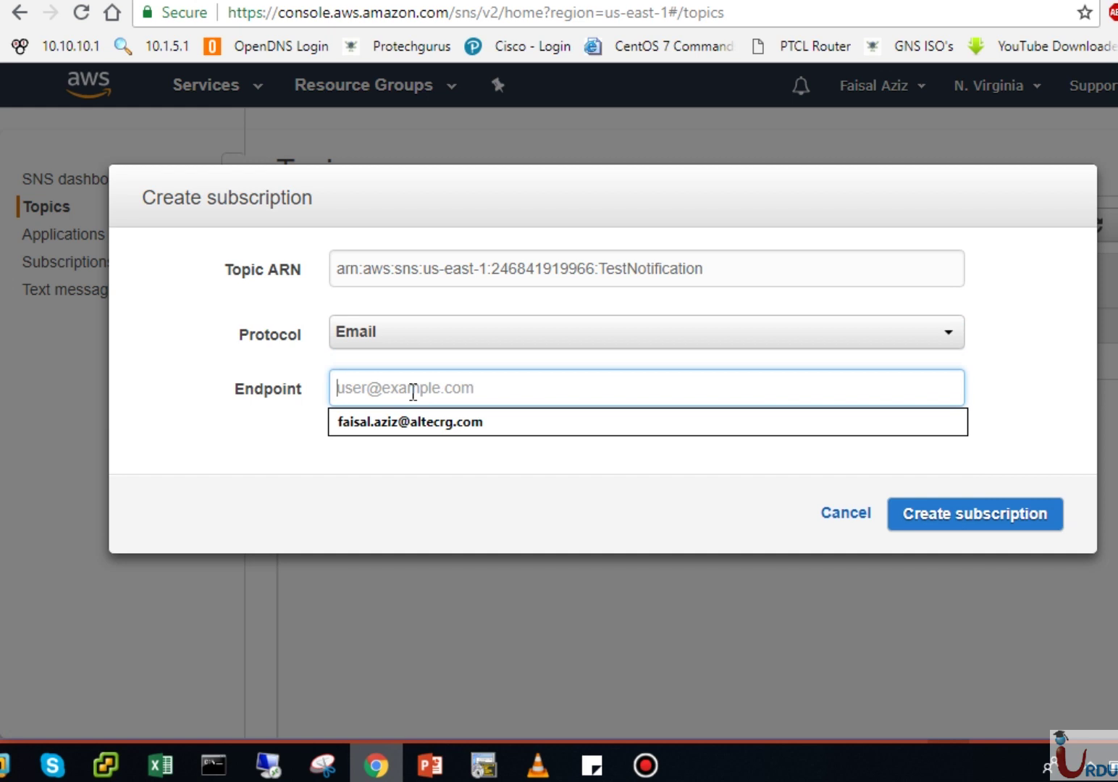
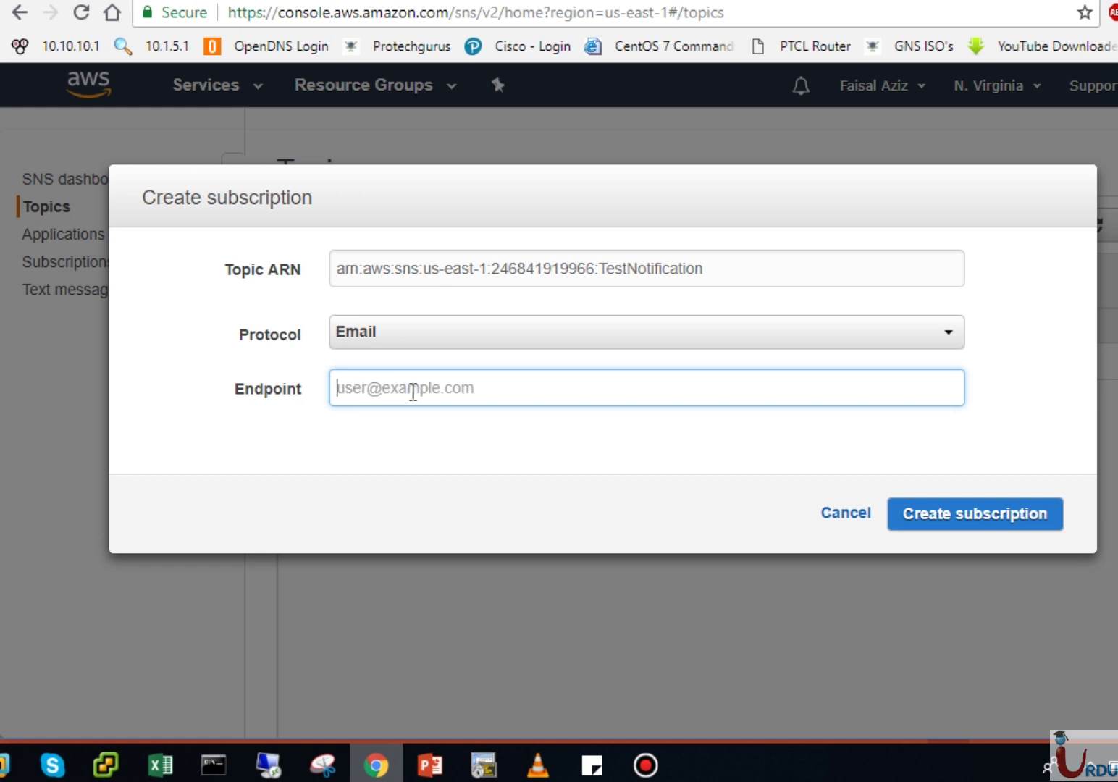
pyautogui.write('fai')
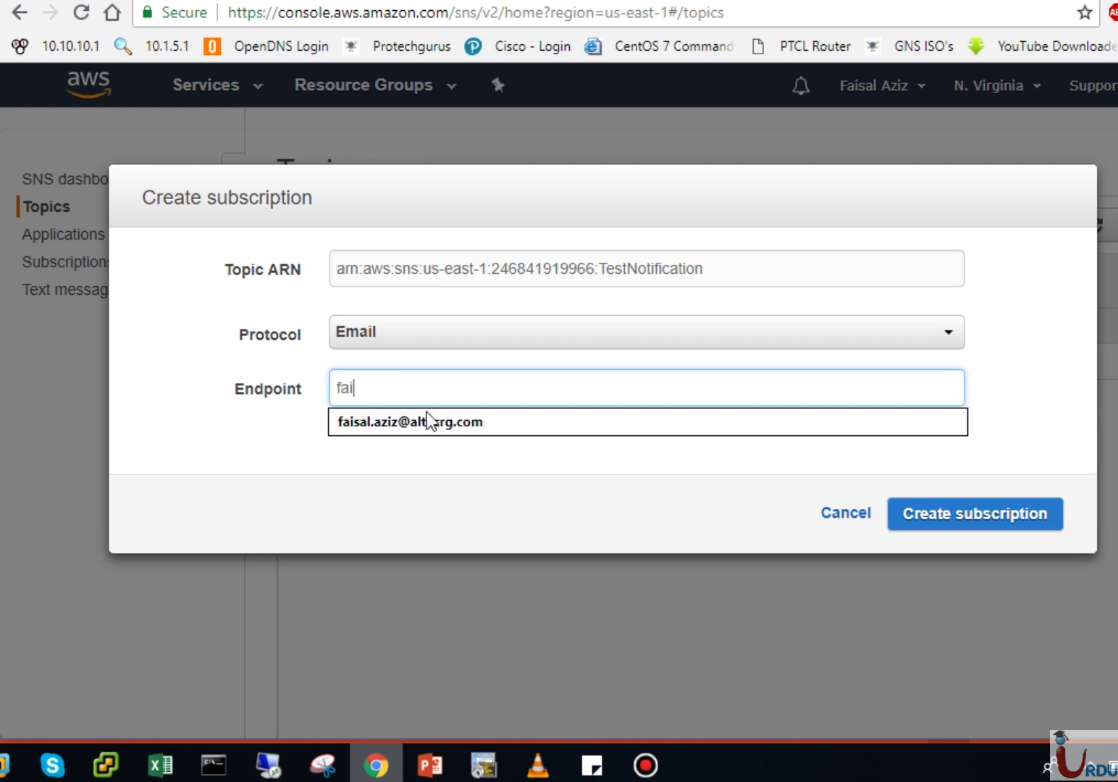
pyautogui.click(430, 420)
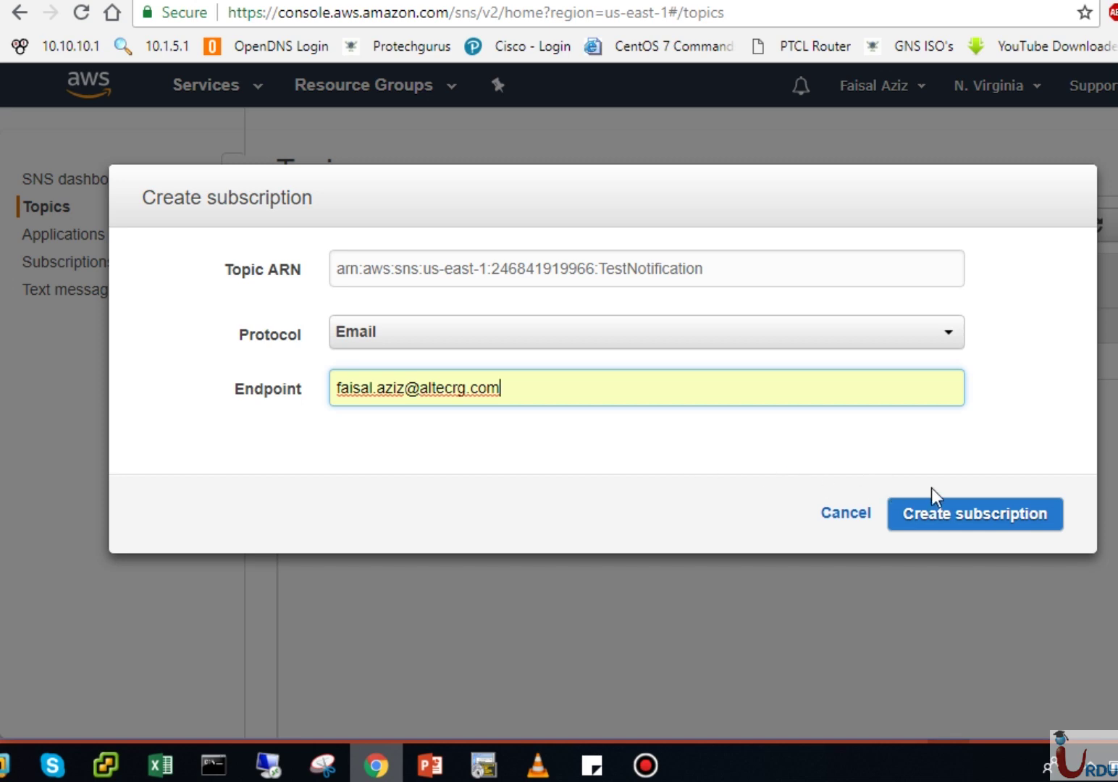
# Step: Create the email subscription and view it as PendingConfirmation on TestNotification's details page
pyautogui.click(958, 516)
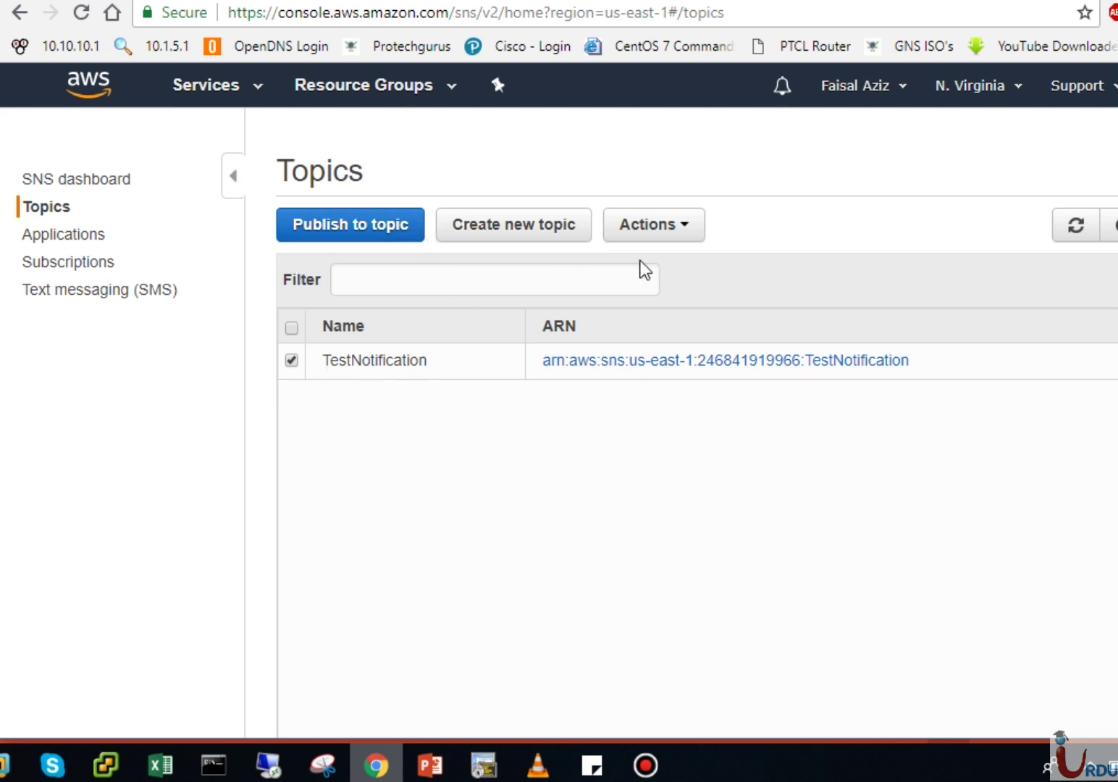
pyautogui.click(404, 362)
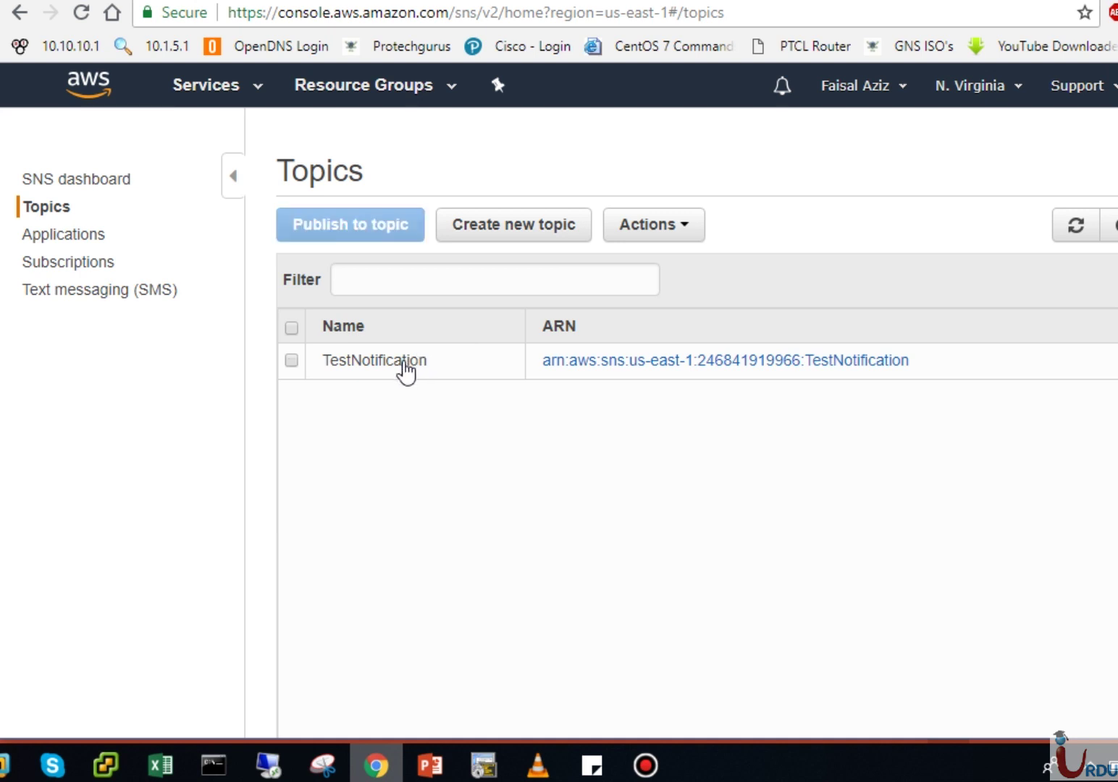
pyautogui.click(587, 360)
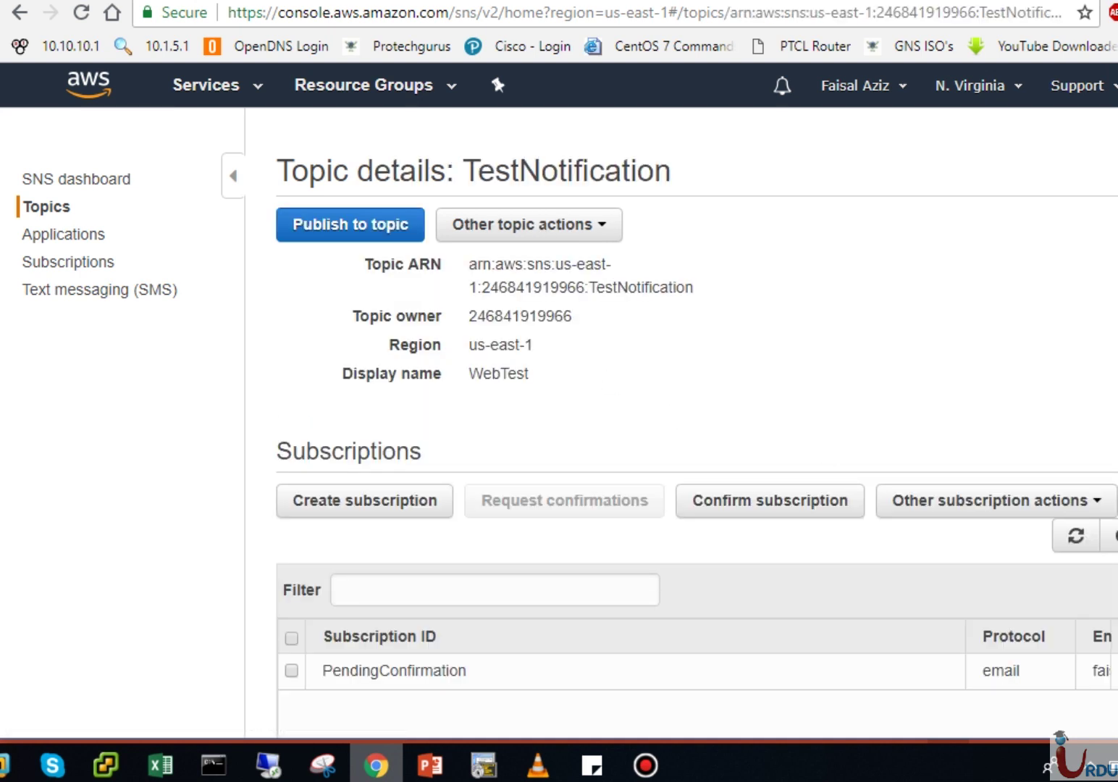
pyautogui.scroll(-1, 559, 377)
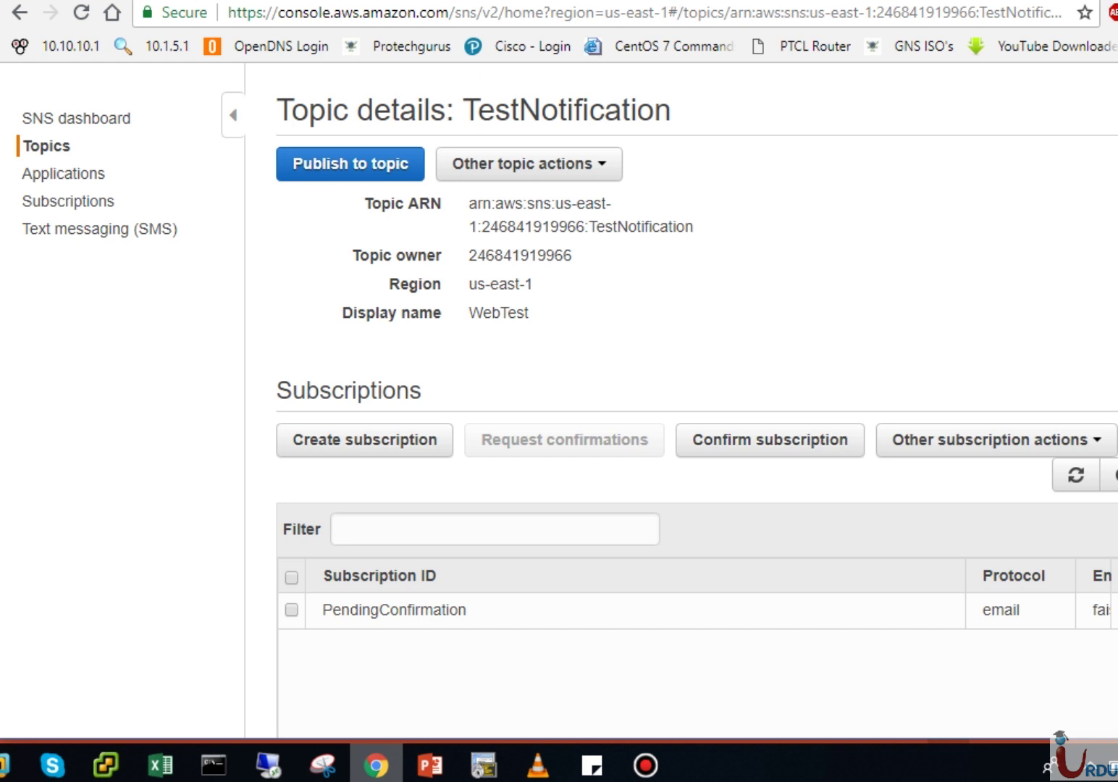
pyautogui.scroll(-4, 567, 345)
pyautogui.scroll(-1, 1078, 669)
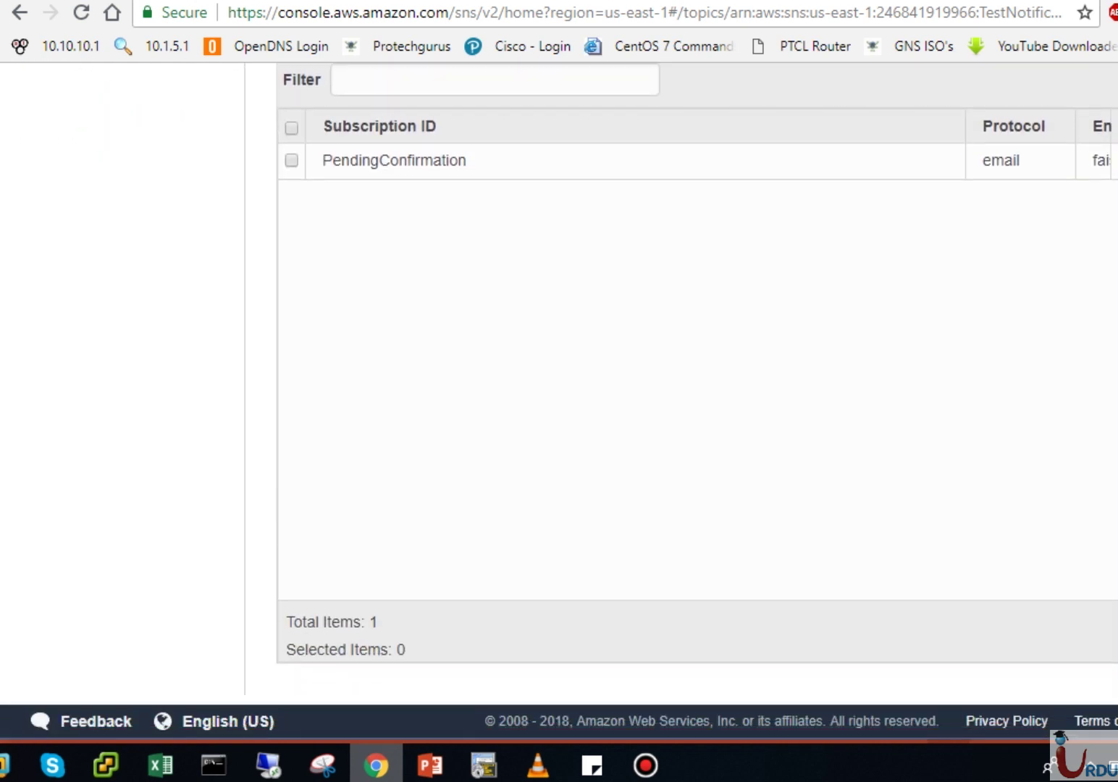
pyautogui.scroll(4, 1078, 669)
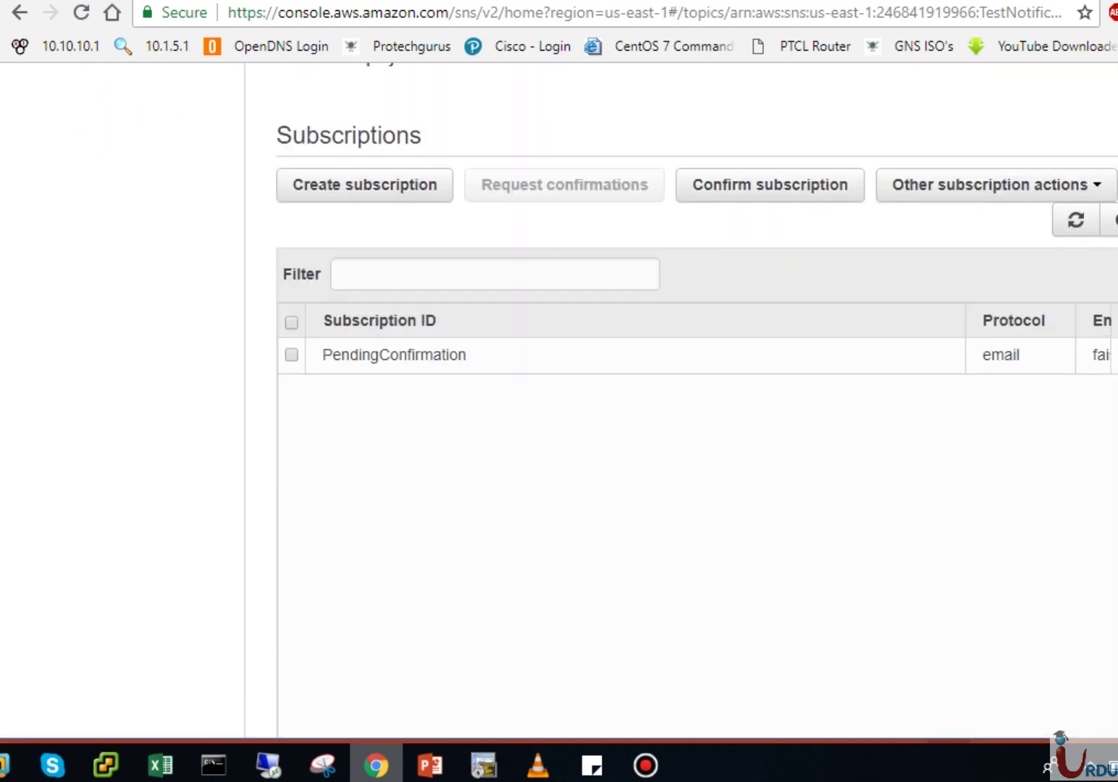
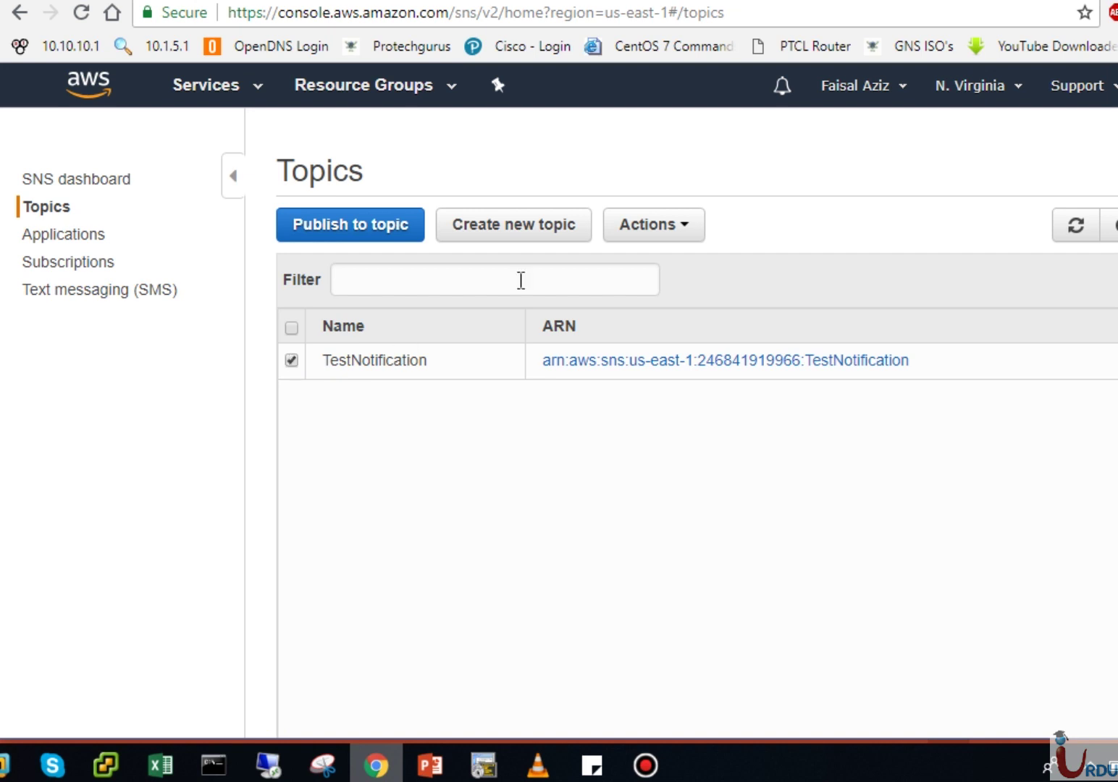
pyautogui.click(654, 225)
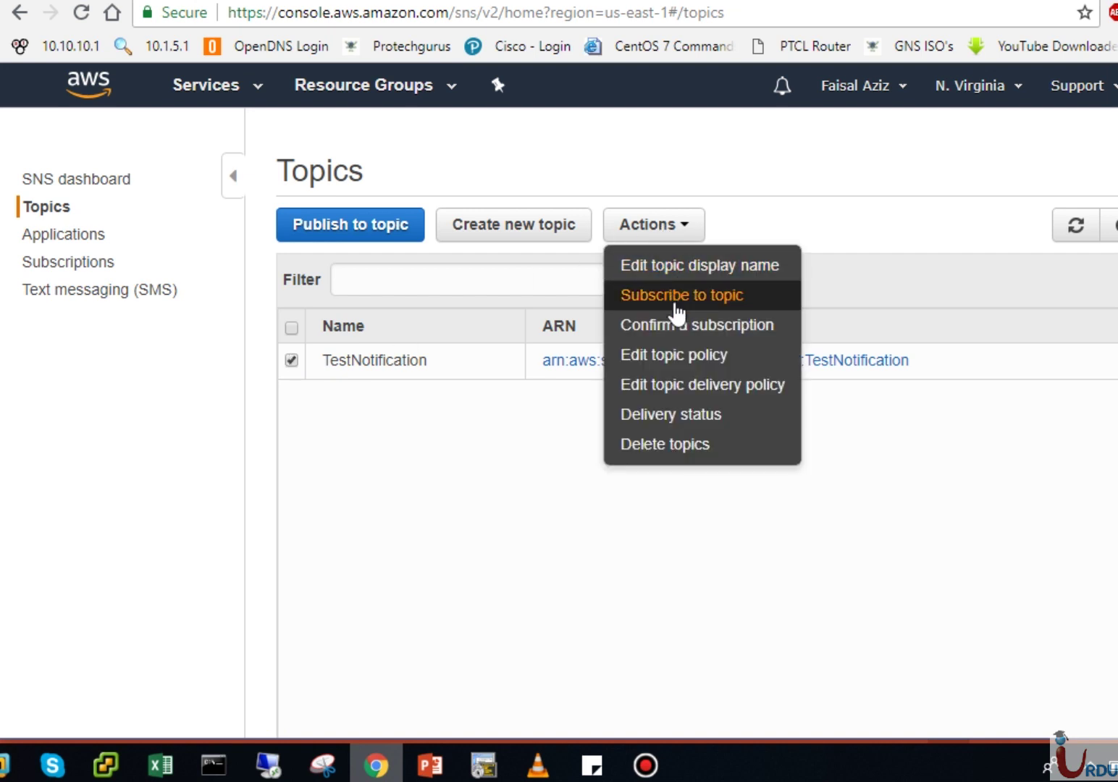
pyautogui.click(674, 296)
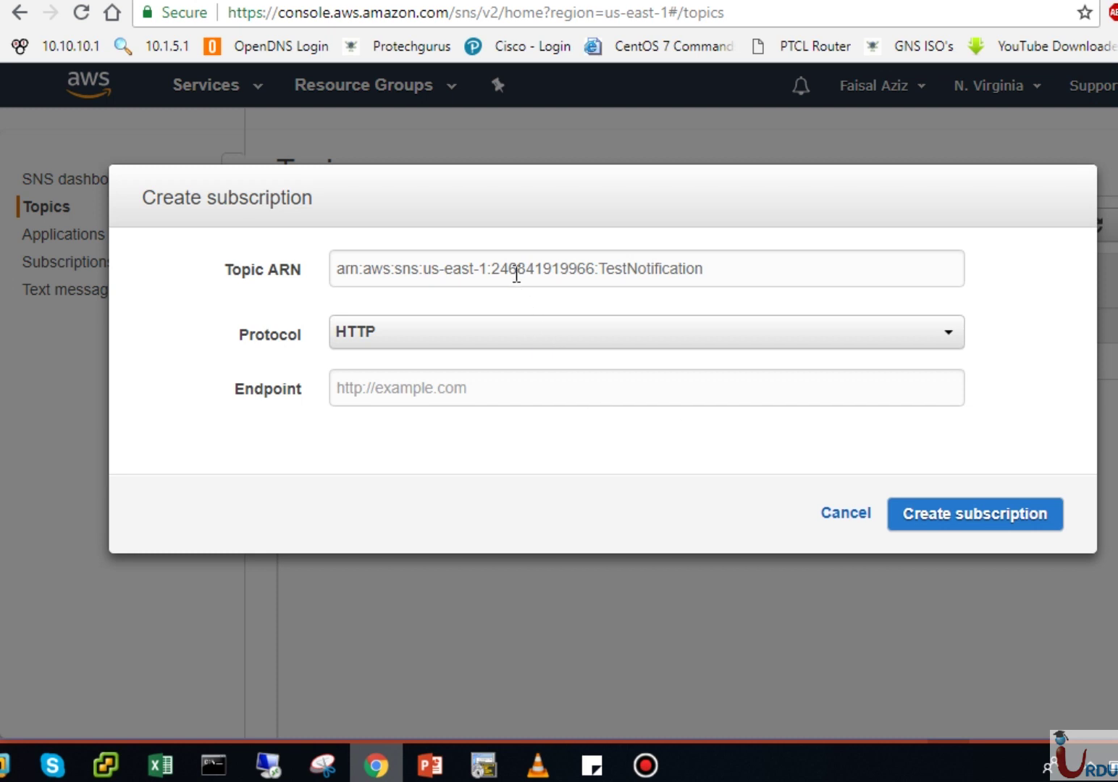
pyautogui.click(481, 332)
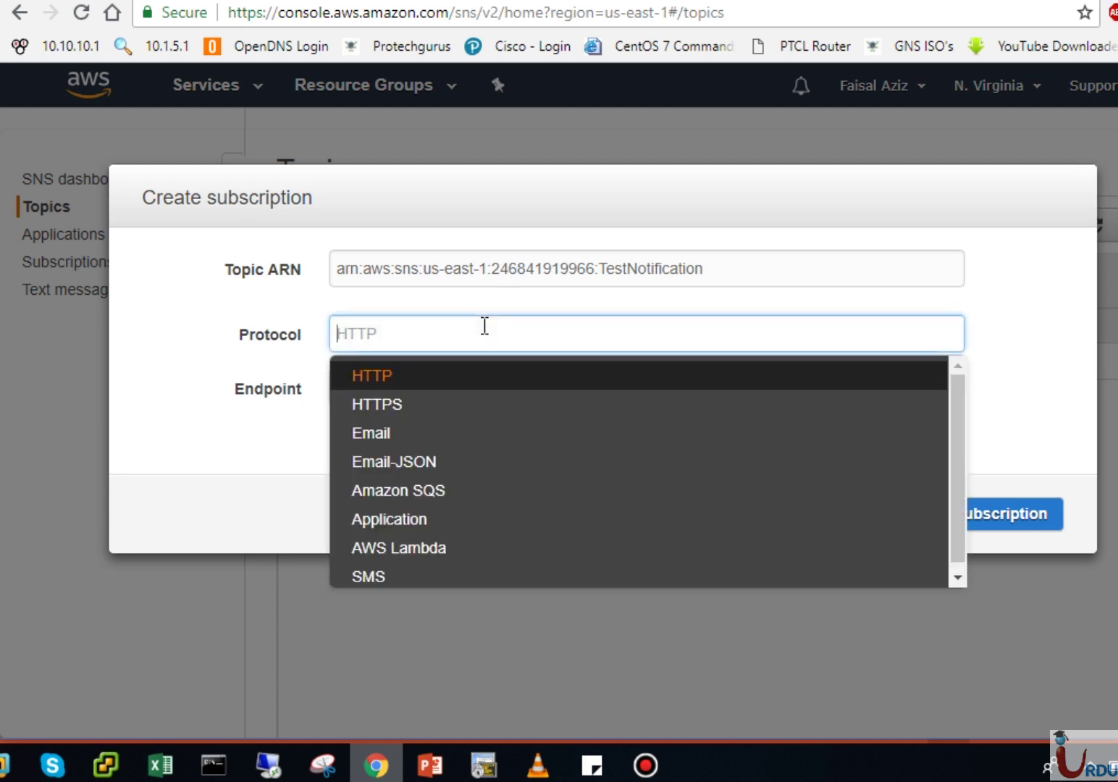
pyautogui.click(427, 433)
pyautogui.click(414, 343)
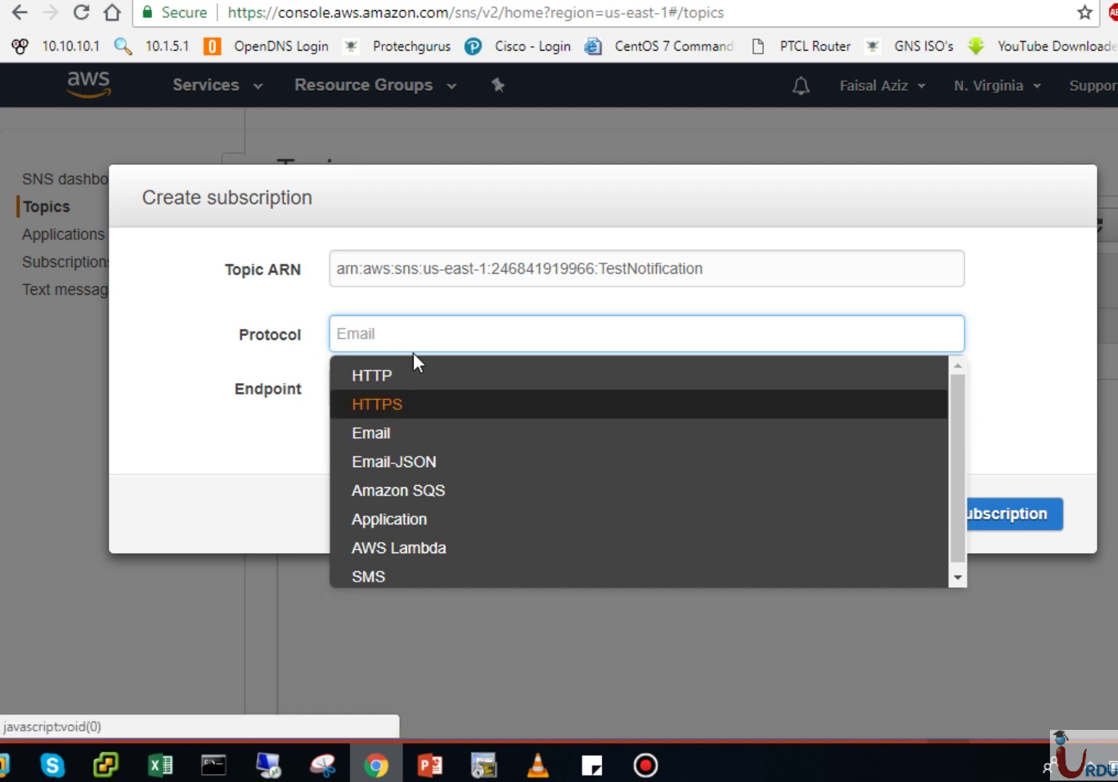
pyautogui.click(390, 431)
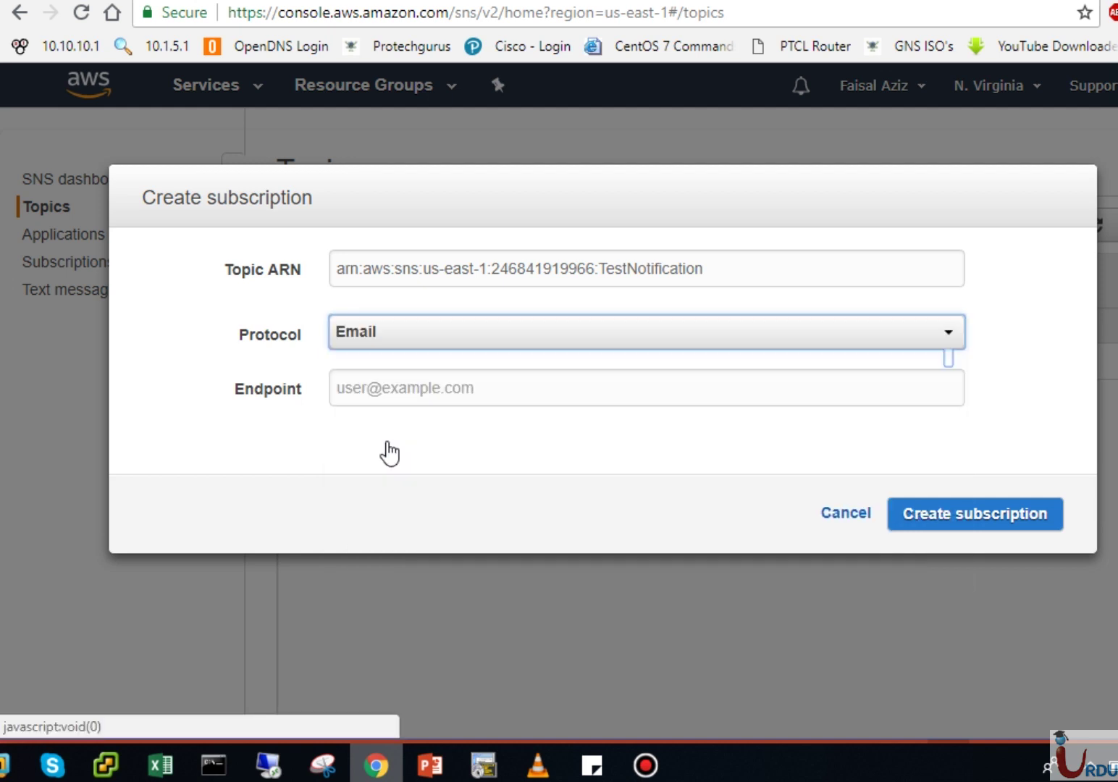
pyautogui.click(403, 388)
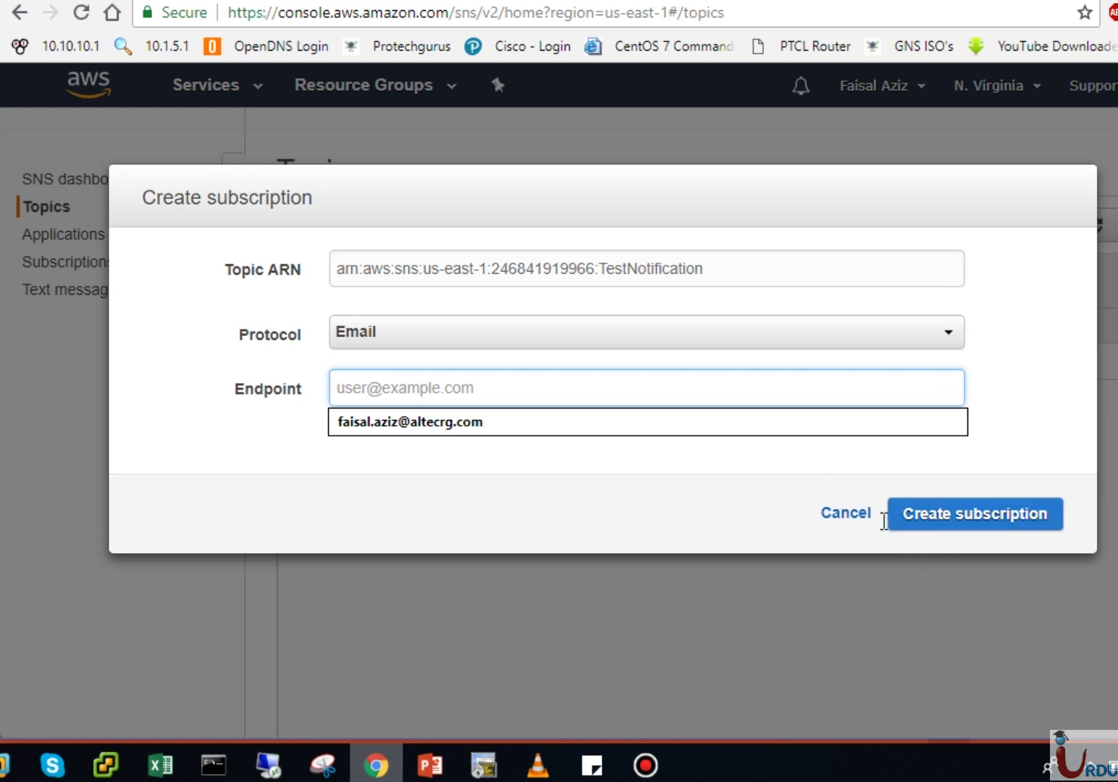
pyautogui.click(853, 516)
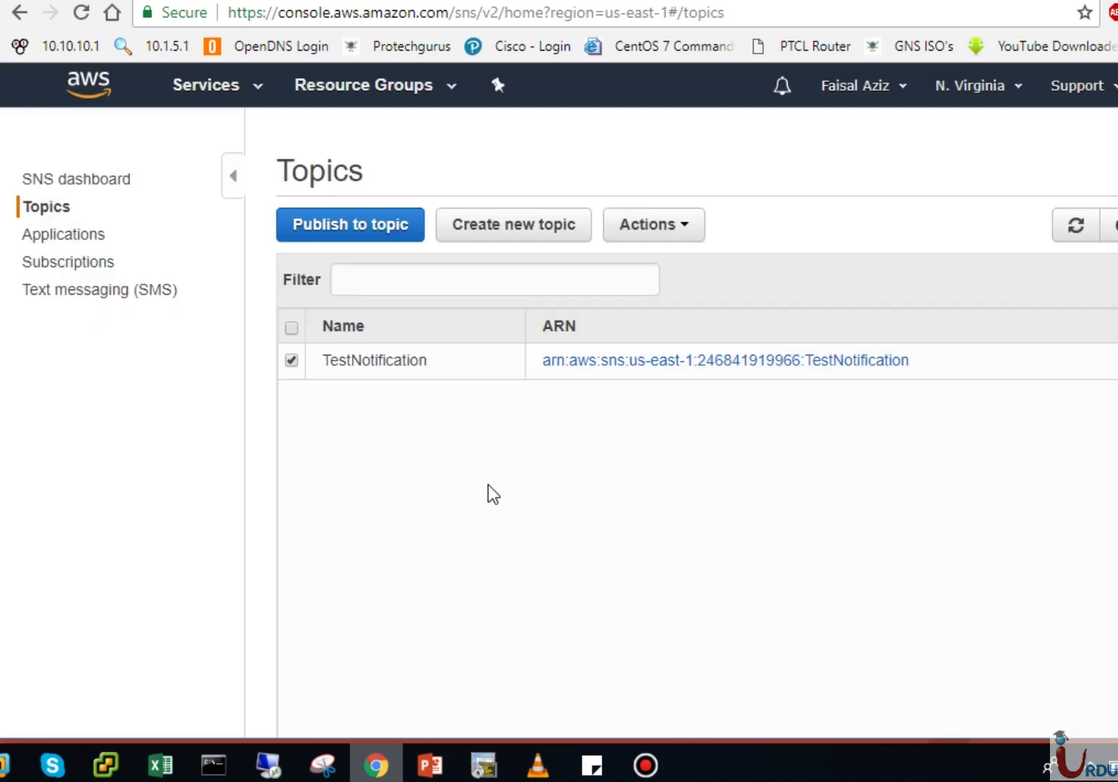
pyautogui.click(612, 362)
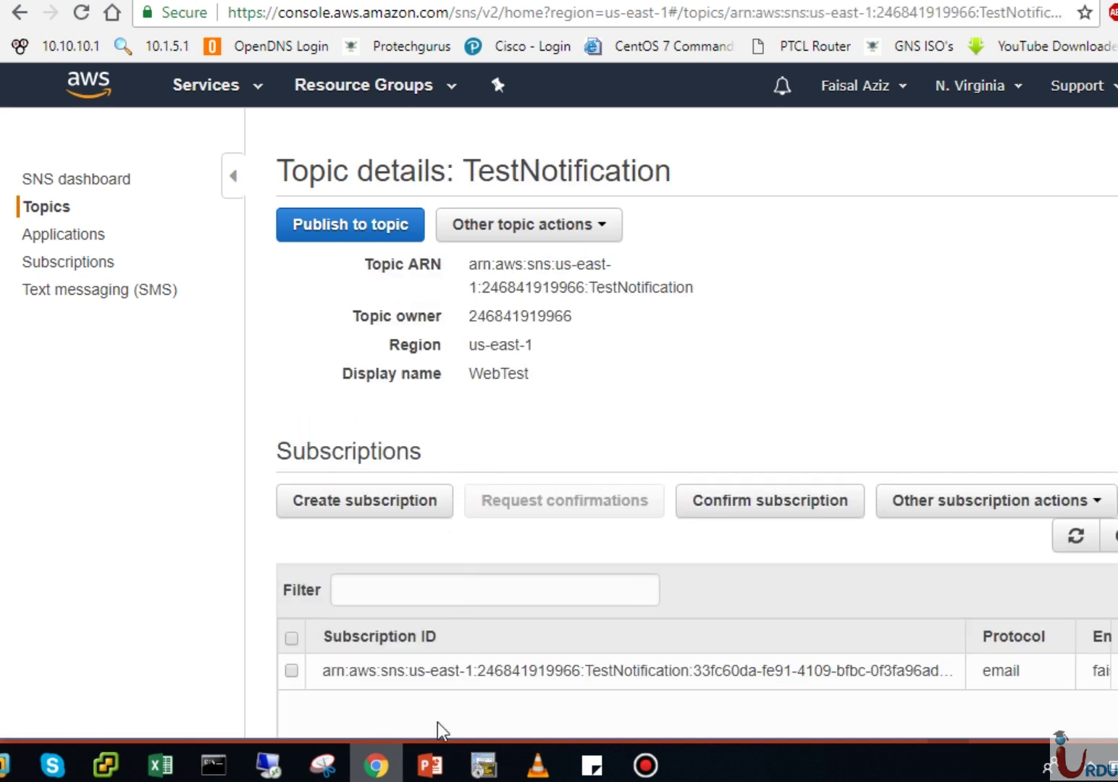
pyautogui.scroll(-3, 499, 367)
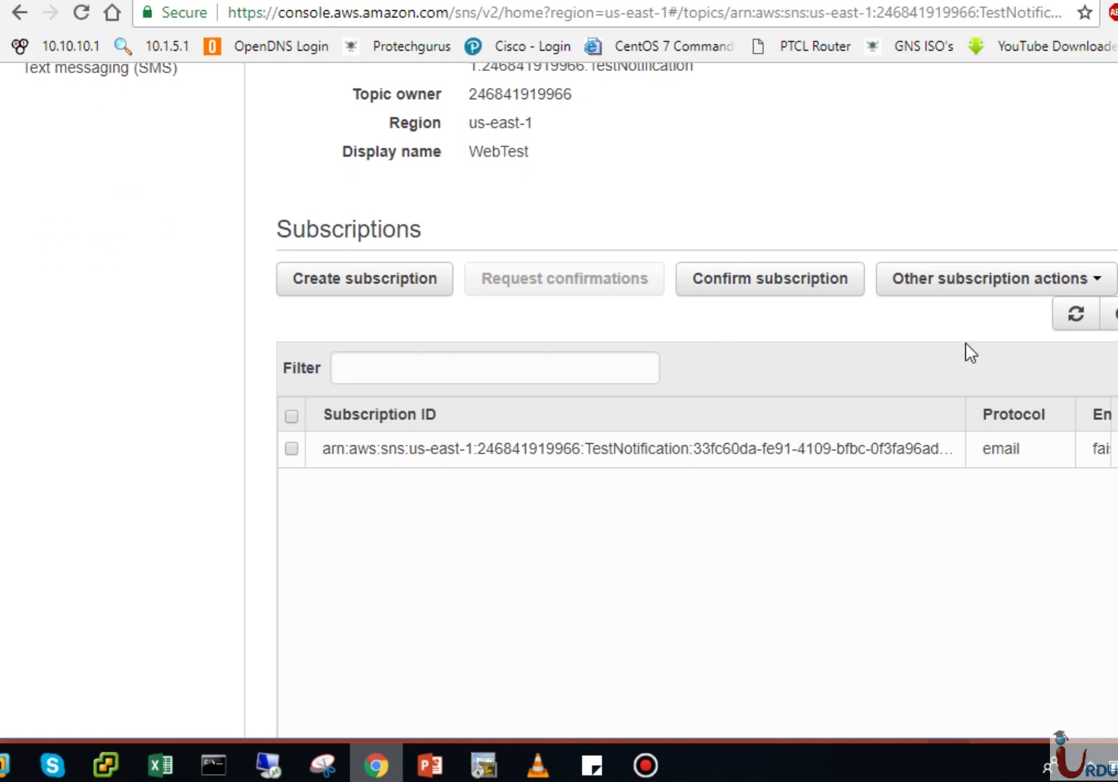
pyautogui.scroll(3, 722, 317)
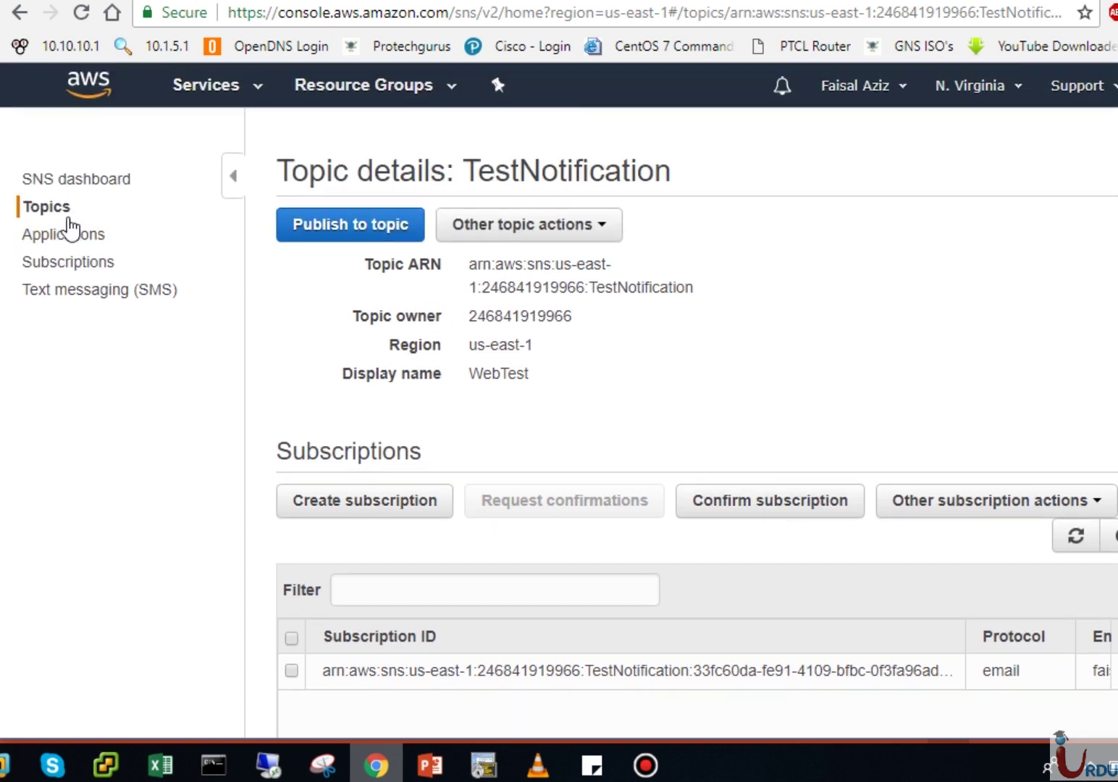
pyautogui.click(48, 207)
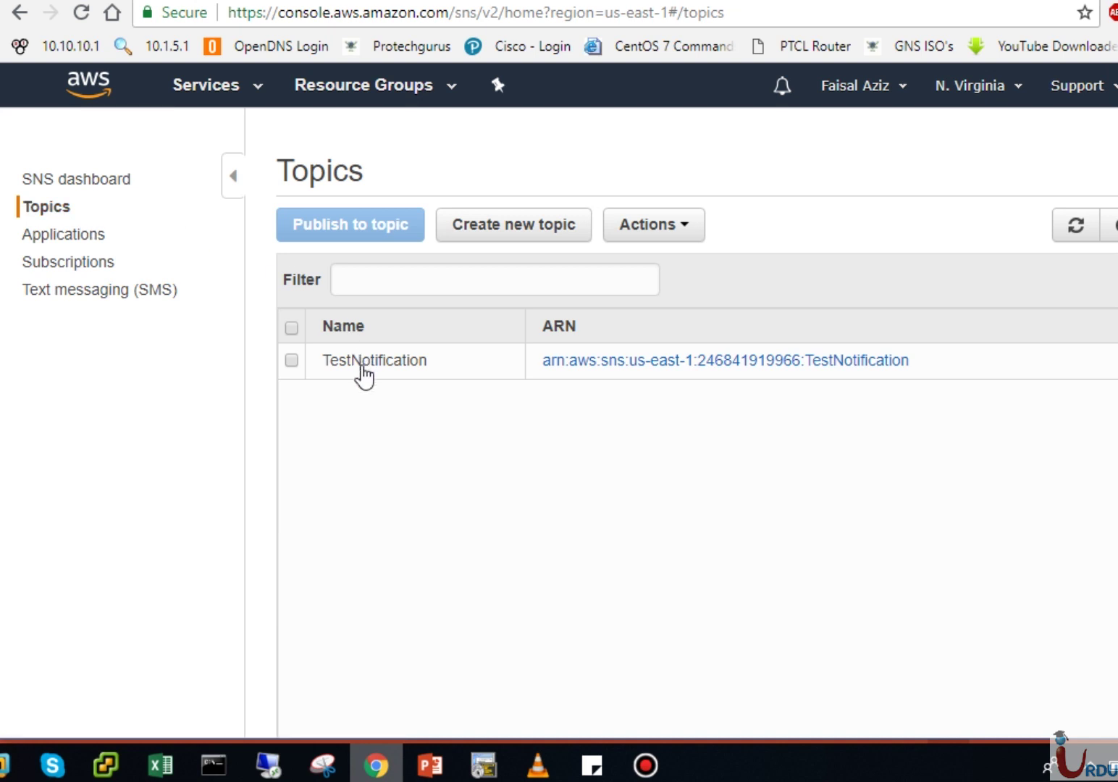
pyautogui.click(292, 359)
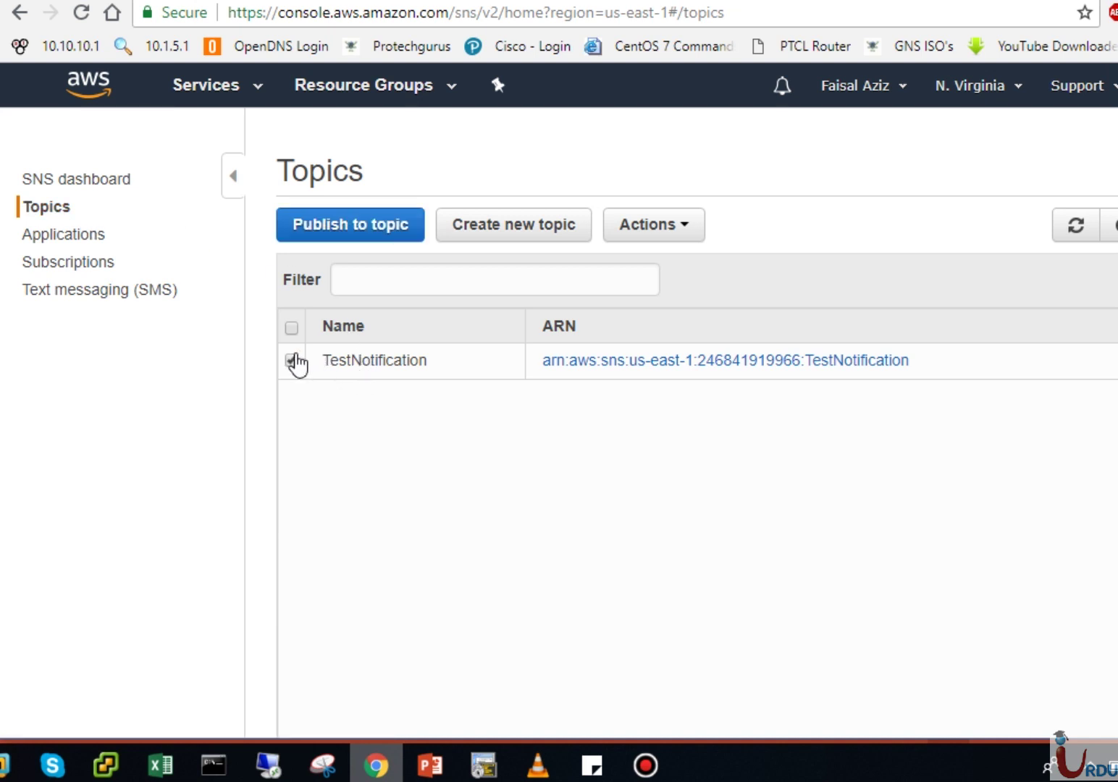
pyautogui.click(657, 224)
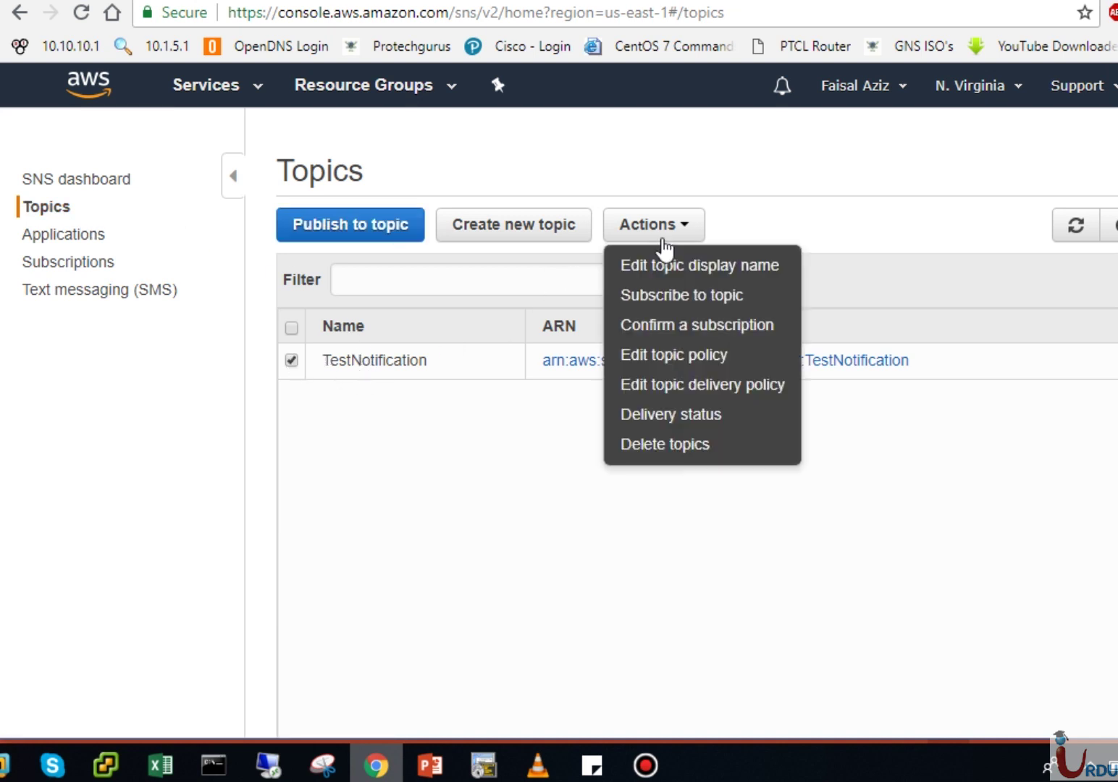
pyautogui.click(701, 358)
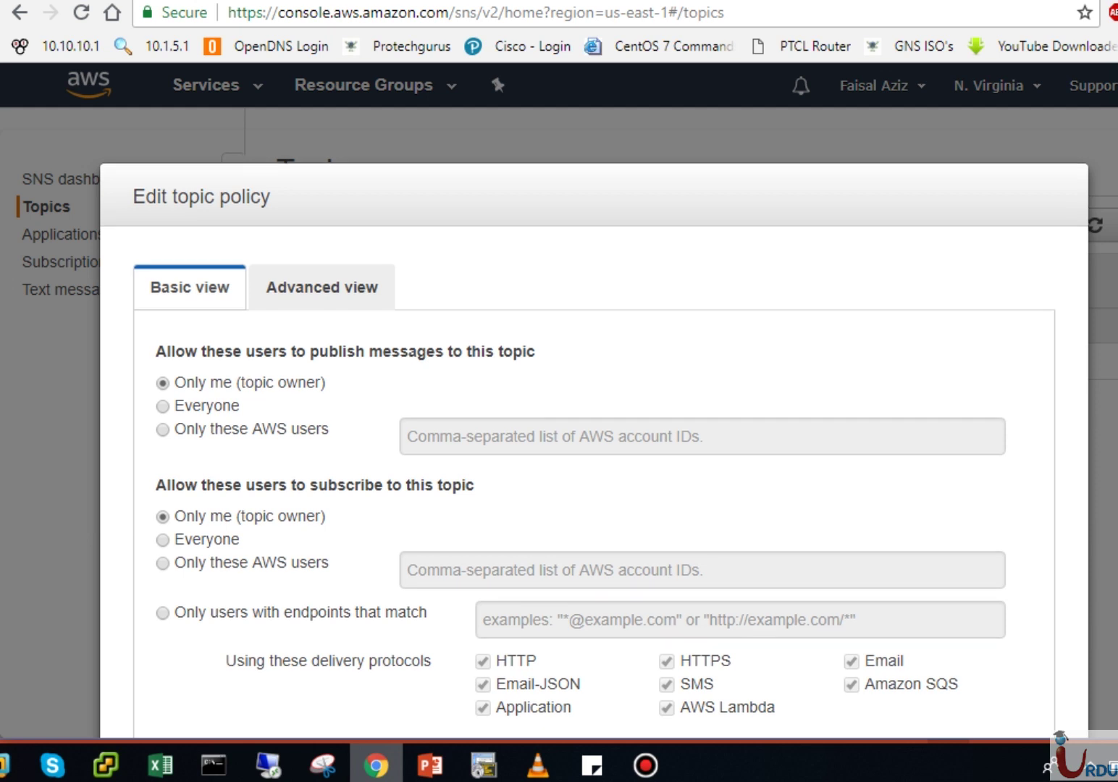
pyautogui.scroll(-2, 1065, 349)
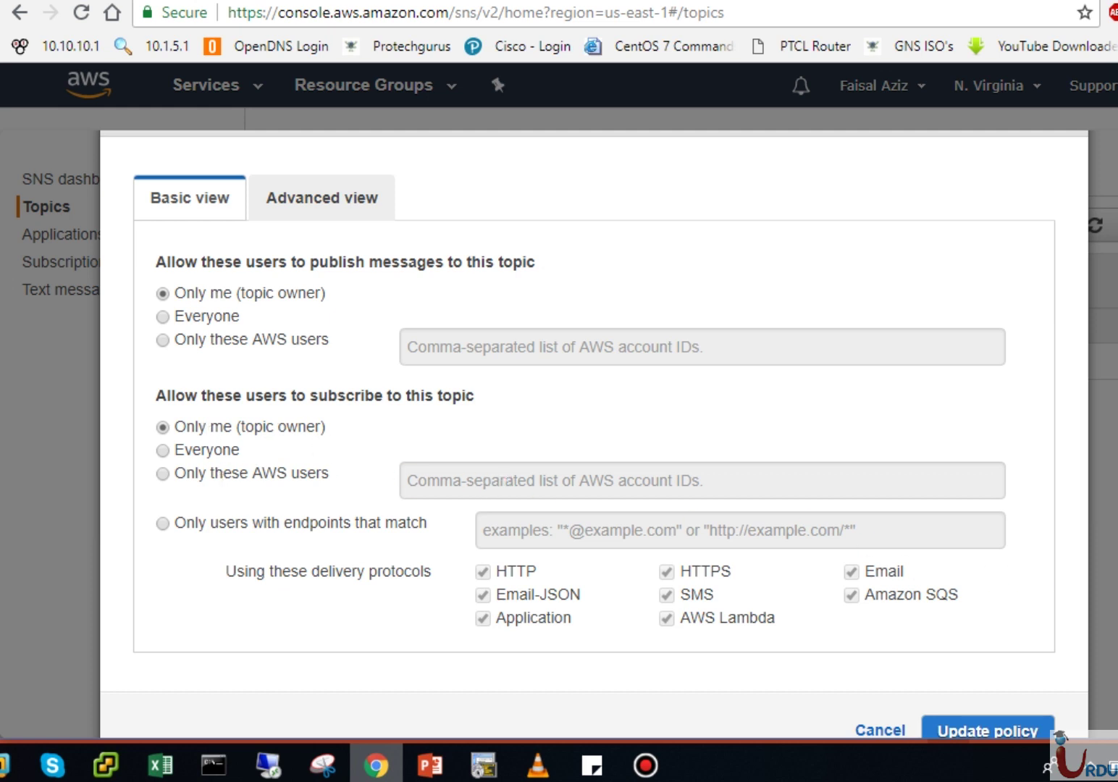
pyautogui.scroll(-1, 594, 434)
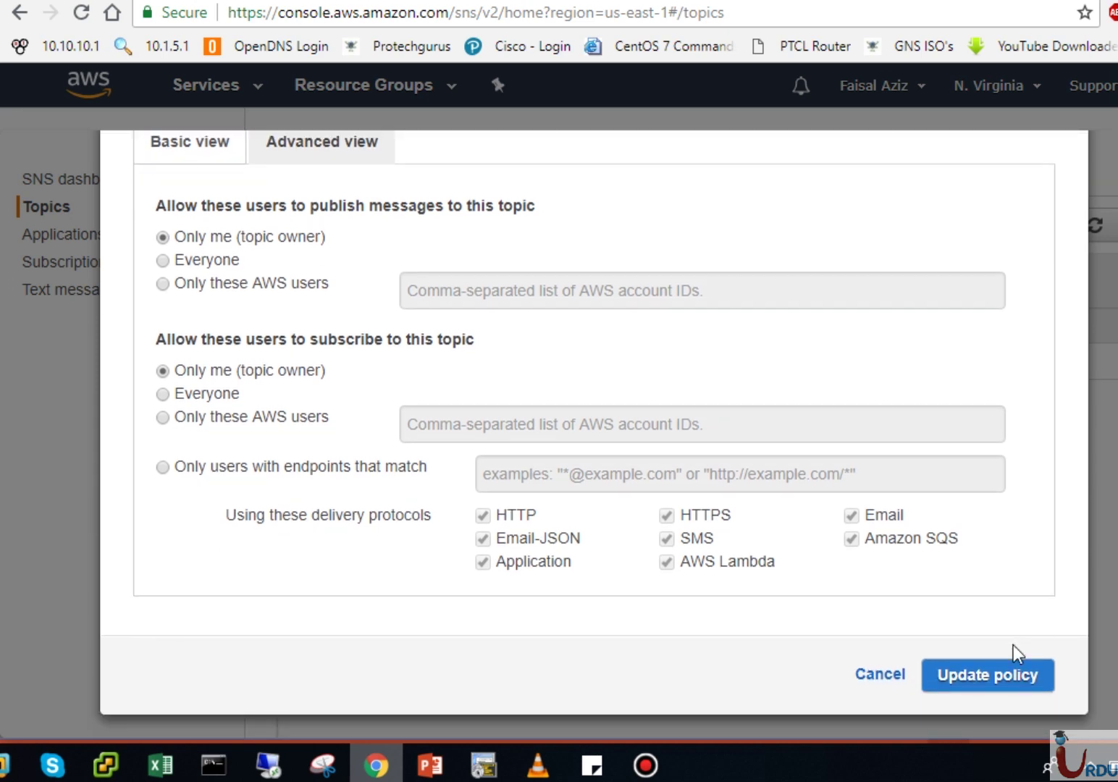
pyautogui.click(884, 677)
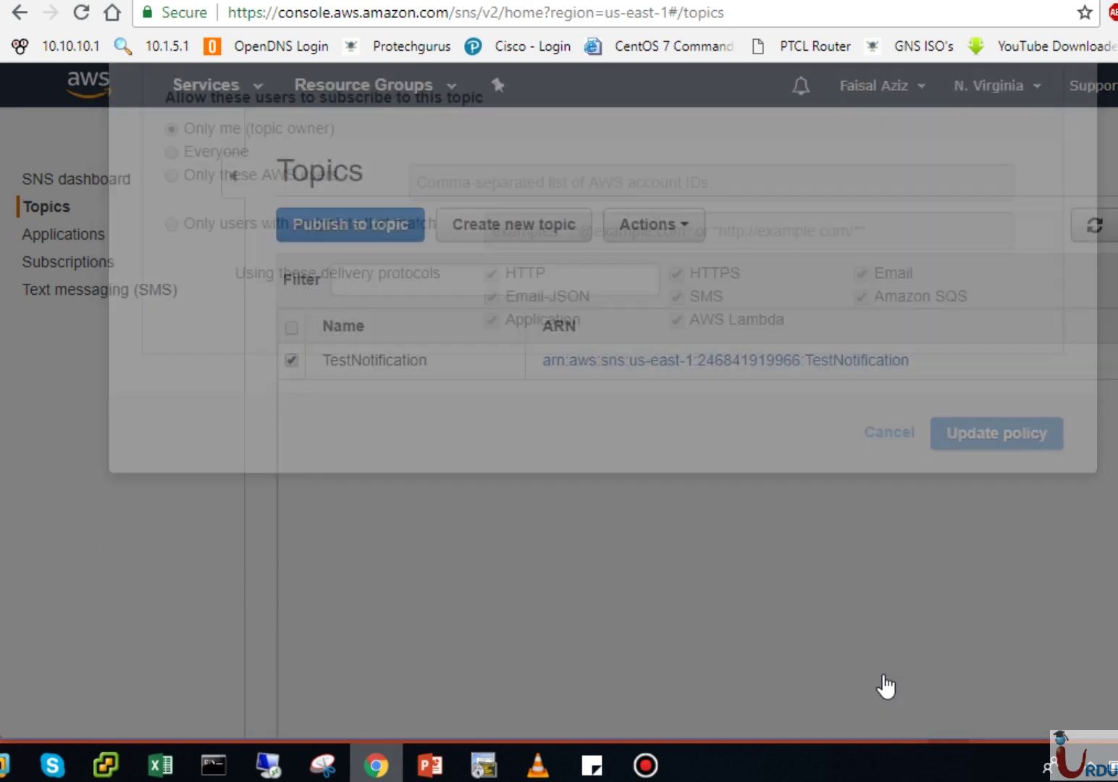
pyautogui.click(651, 226)
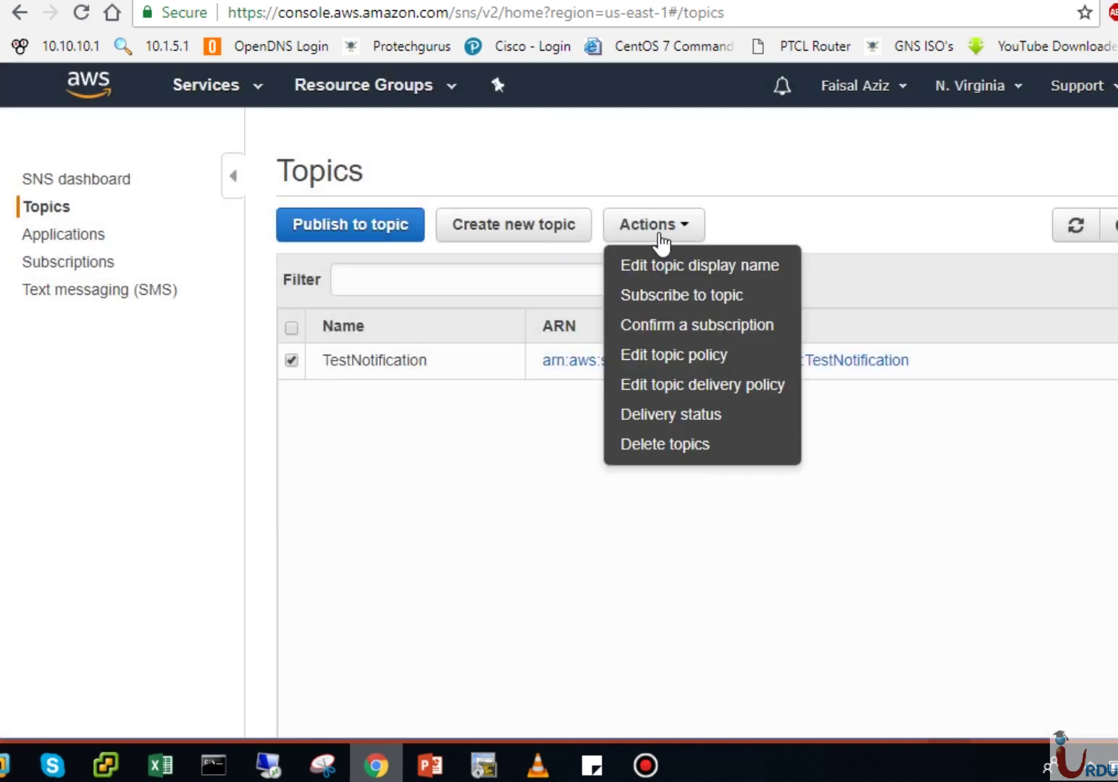
pyautogui.click(699, 384)
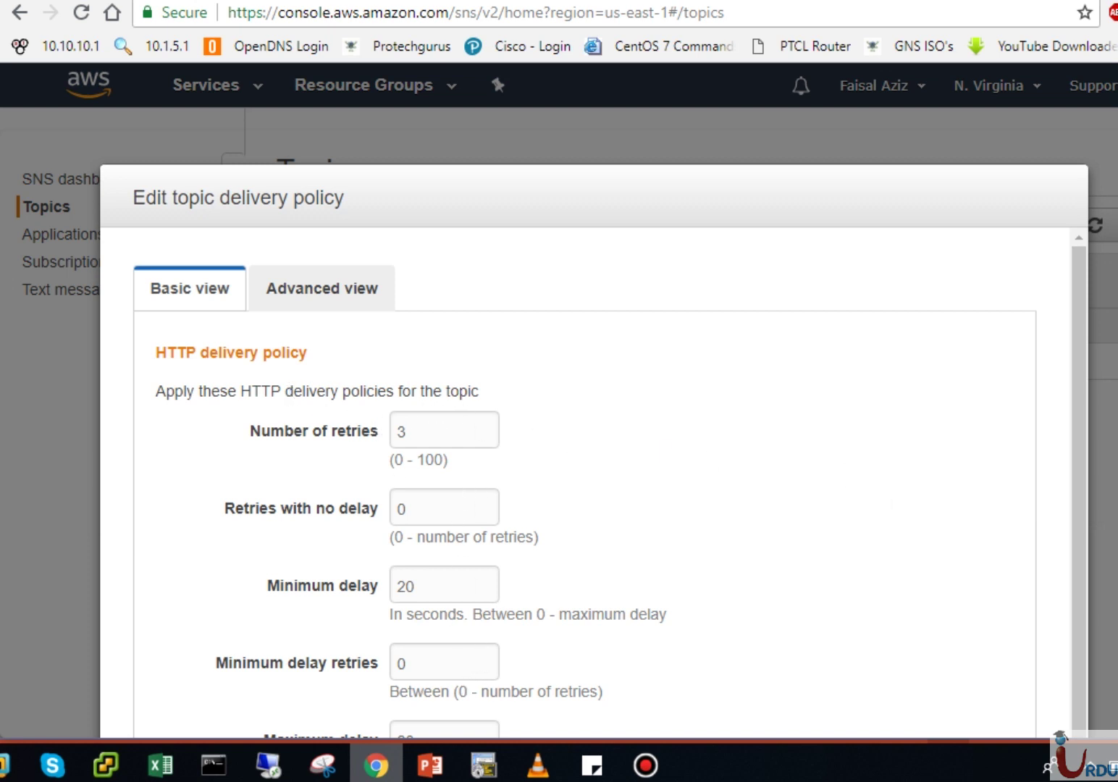
pyautogui.scroll(-5, 594, 435)
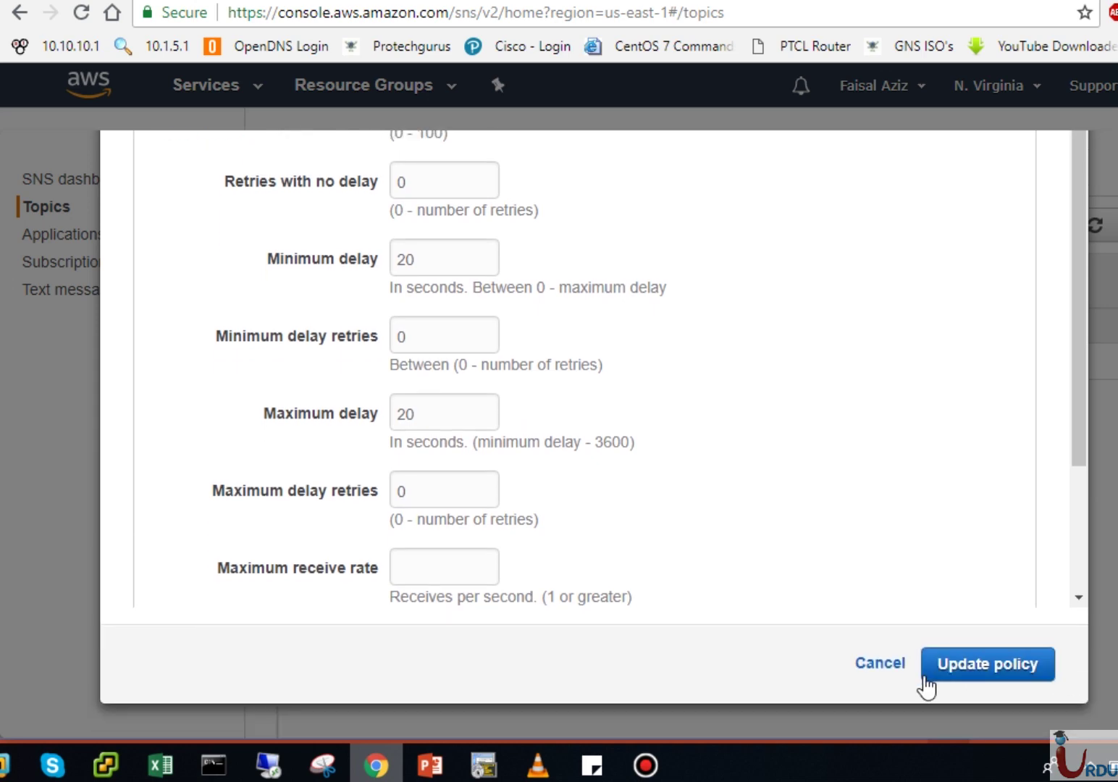
pyautogui.click(878, 661)
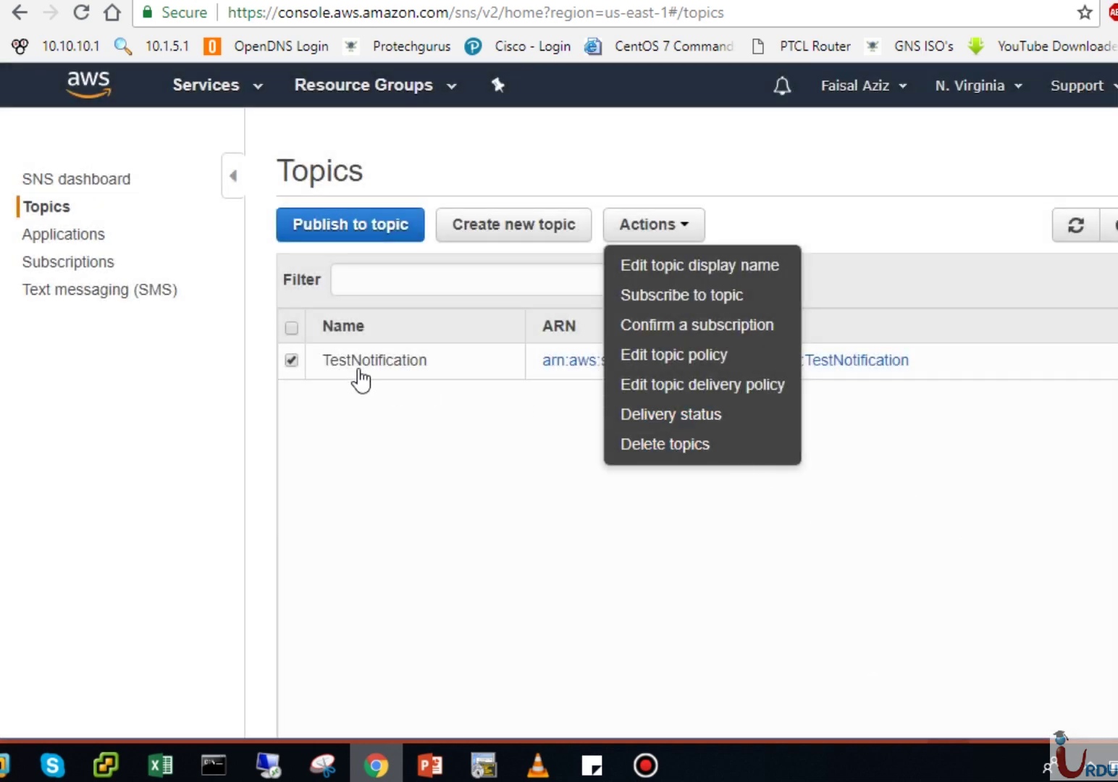
pyautogui.click(627, 413)
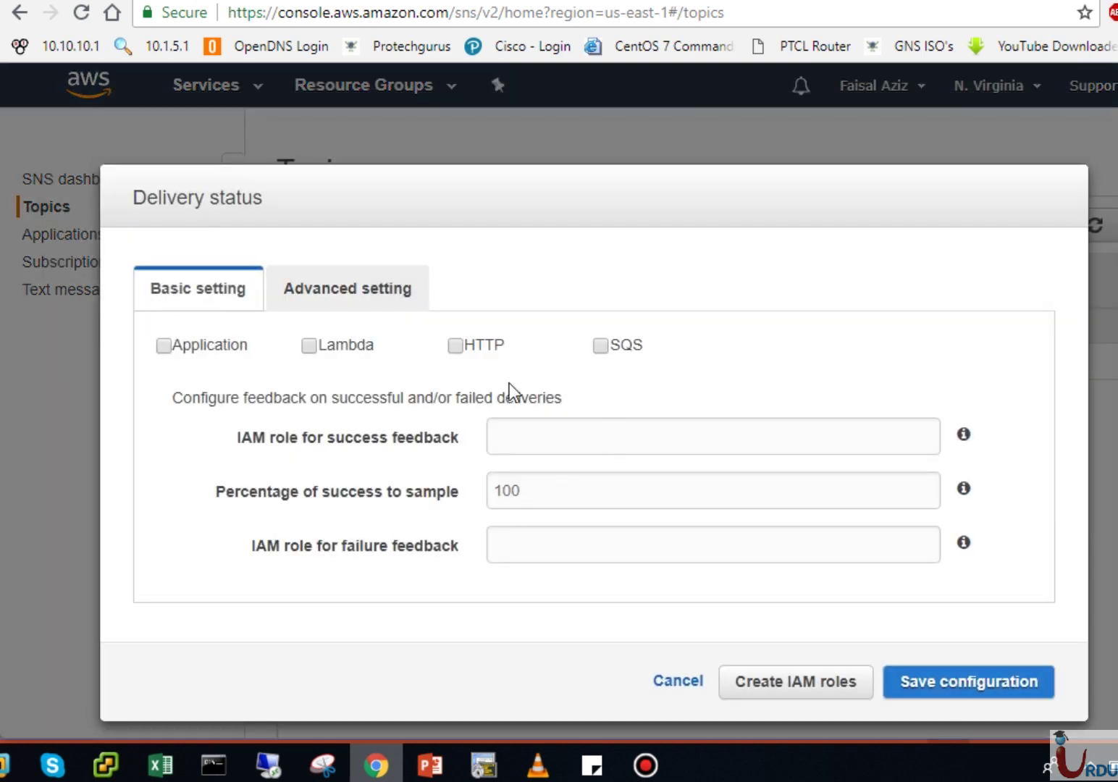
pyautogui.click(678, 682)
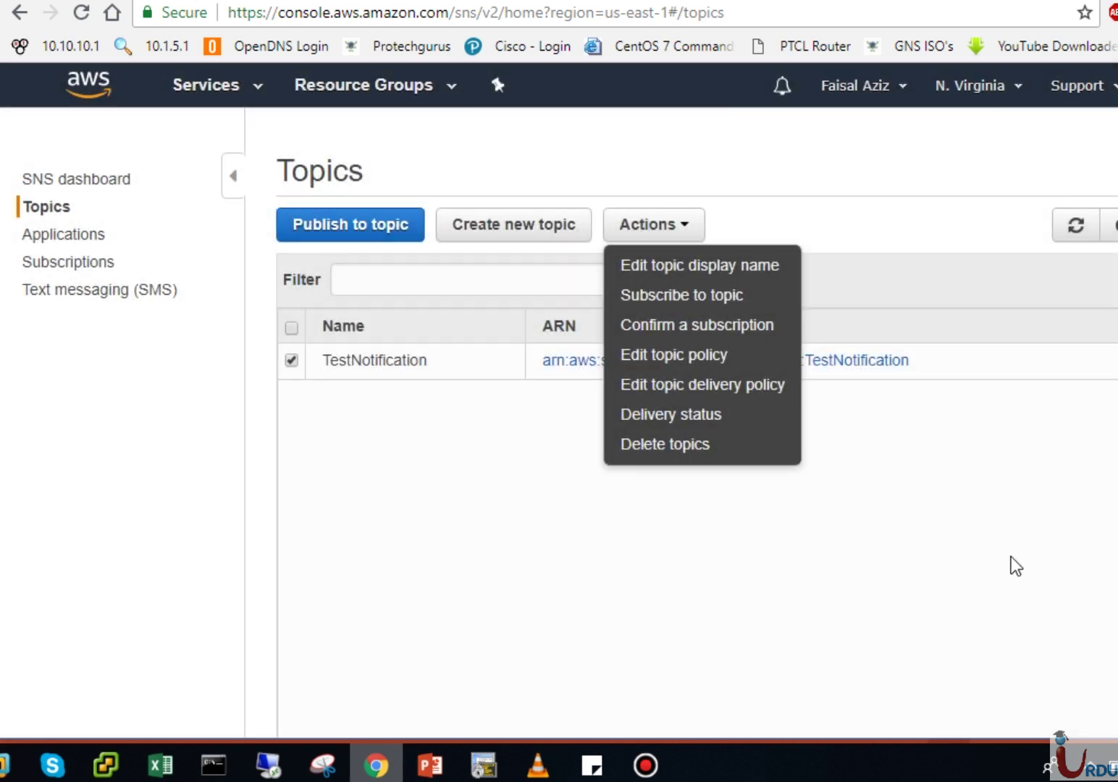
pyautogui.click(965, 468)
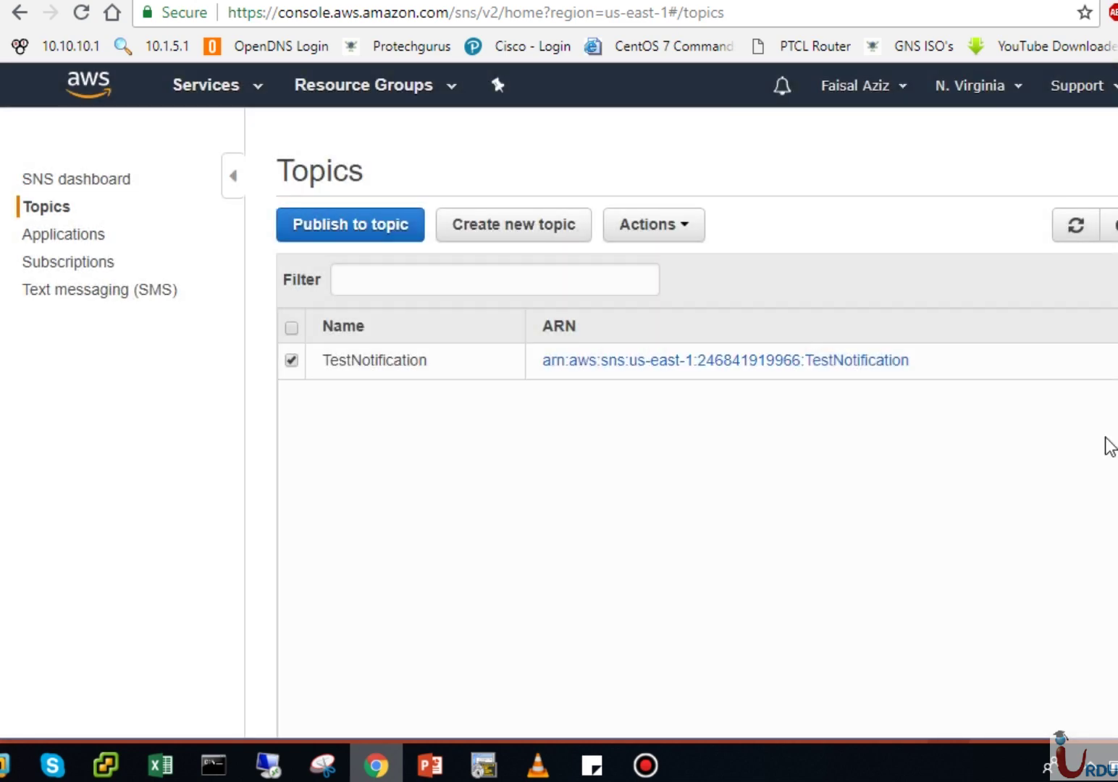
pyautogui.click(653, 233)
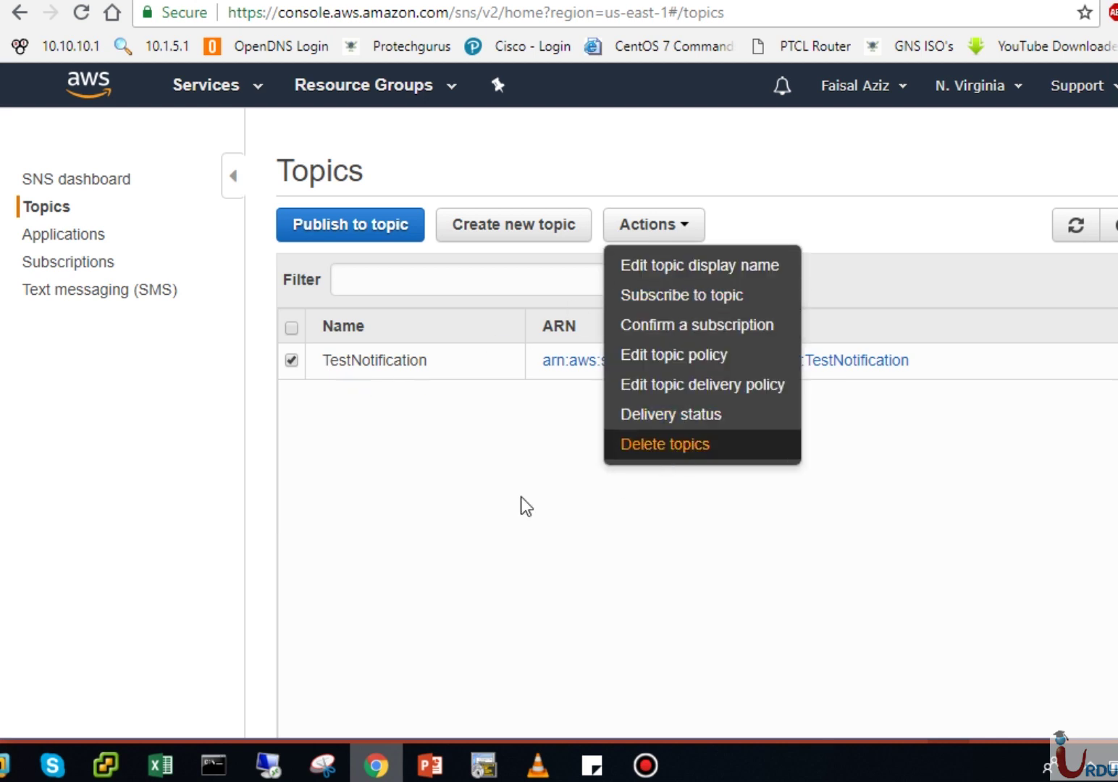
pyautogui.click(462, 500)
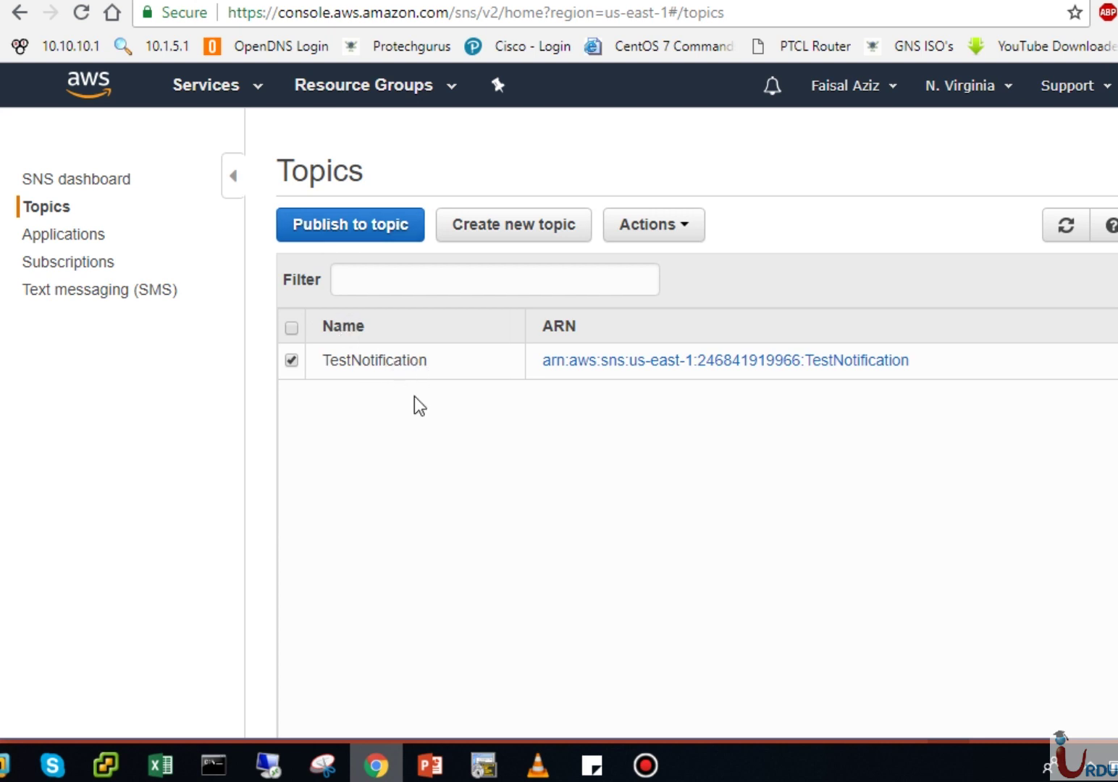
pyautogui.click(368, 230)
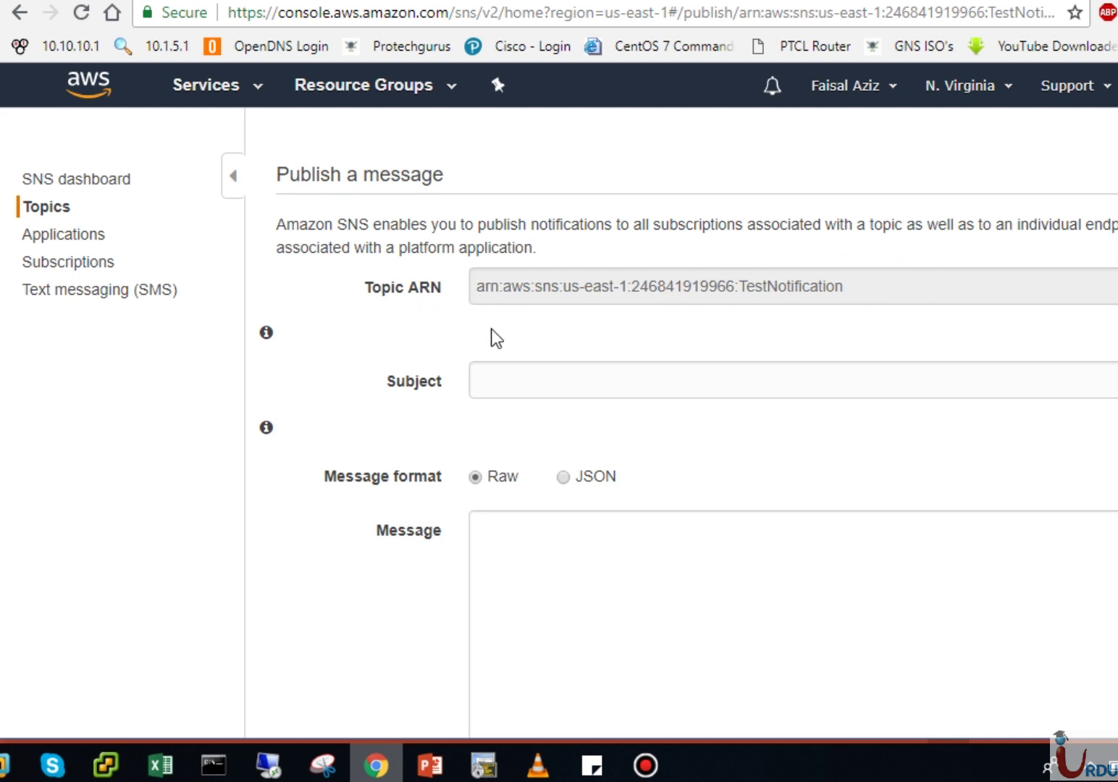
# Step: Enter subject 'UITA test SNS' and type the body up to 'This is our 1st SNS Notification'
pyautogui.click(522, 385)
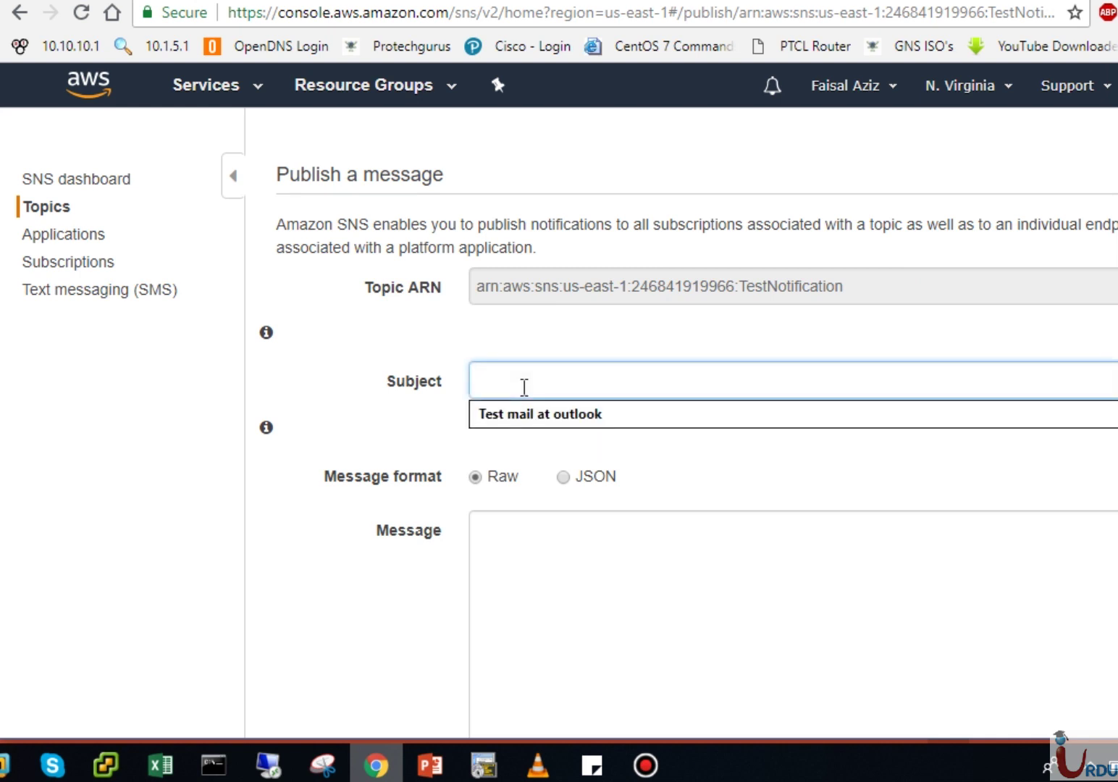
pyautogui.write('UITA ')
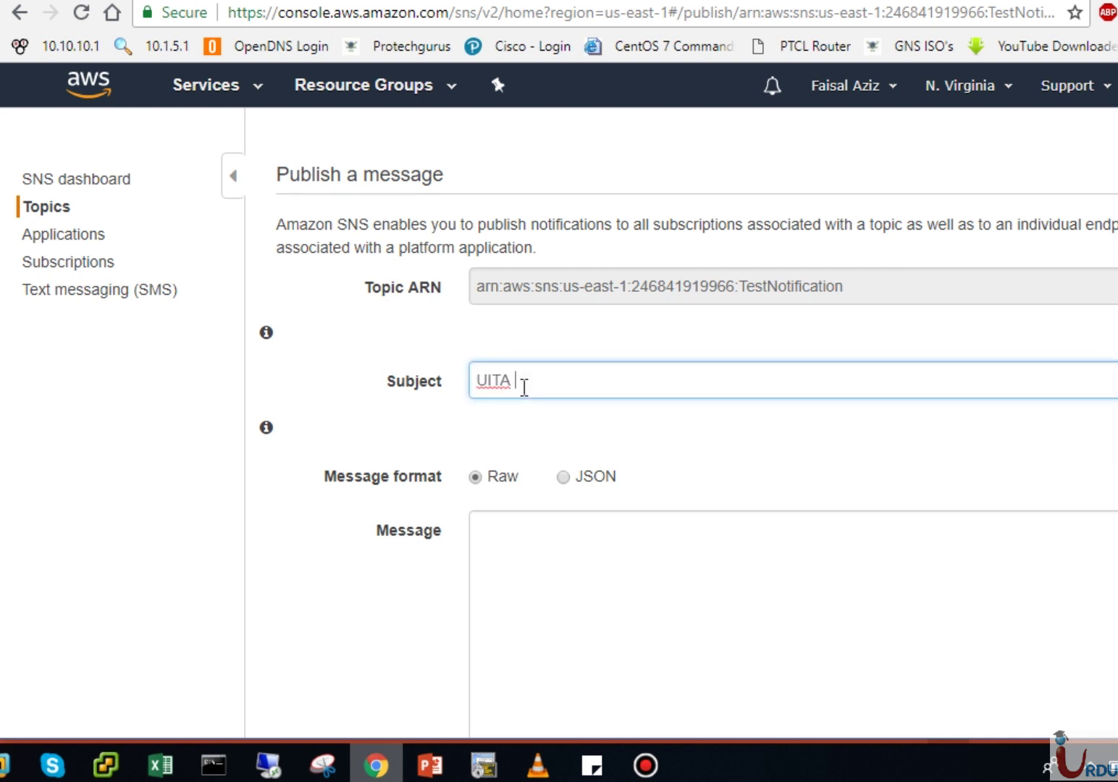
pyautogui.write('test SNS')
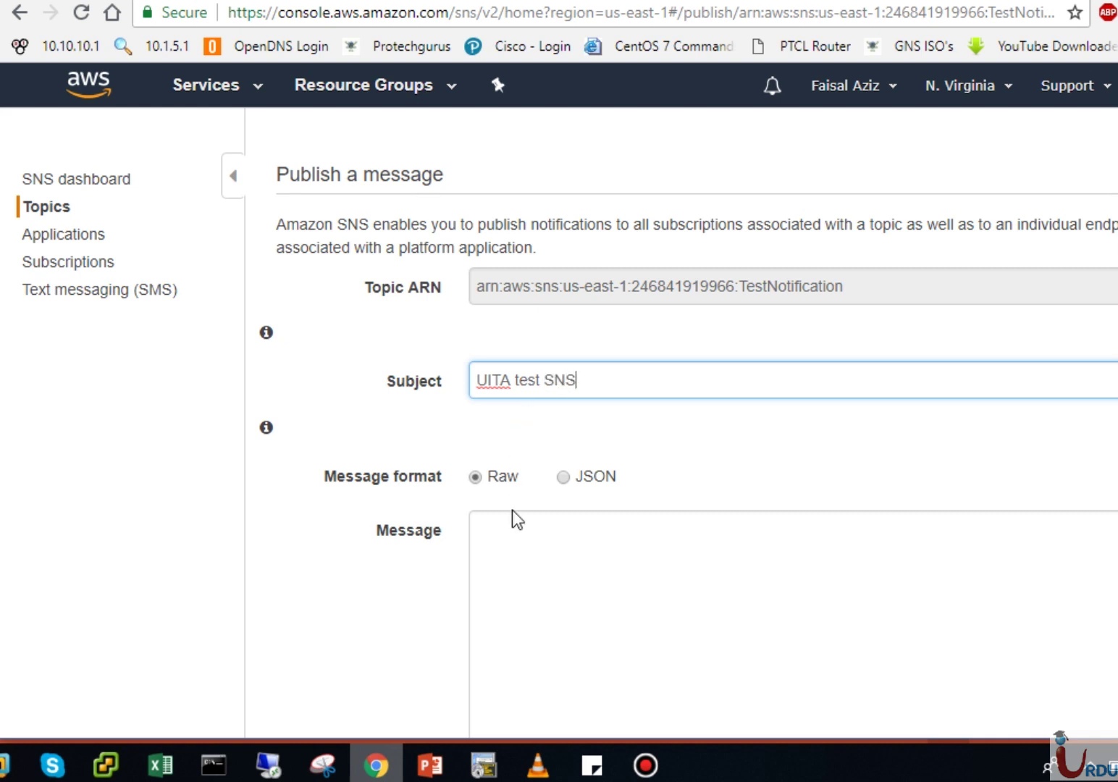
pyautogui.click(514, 562)
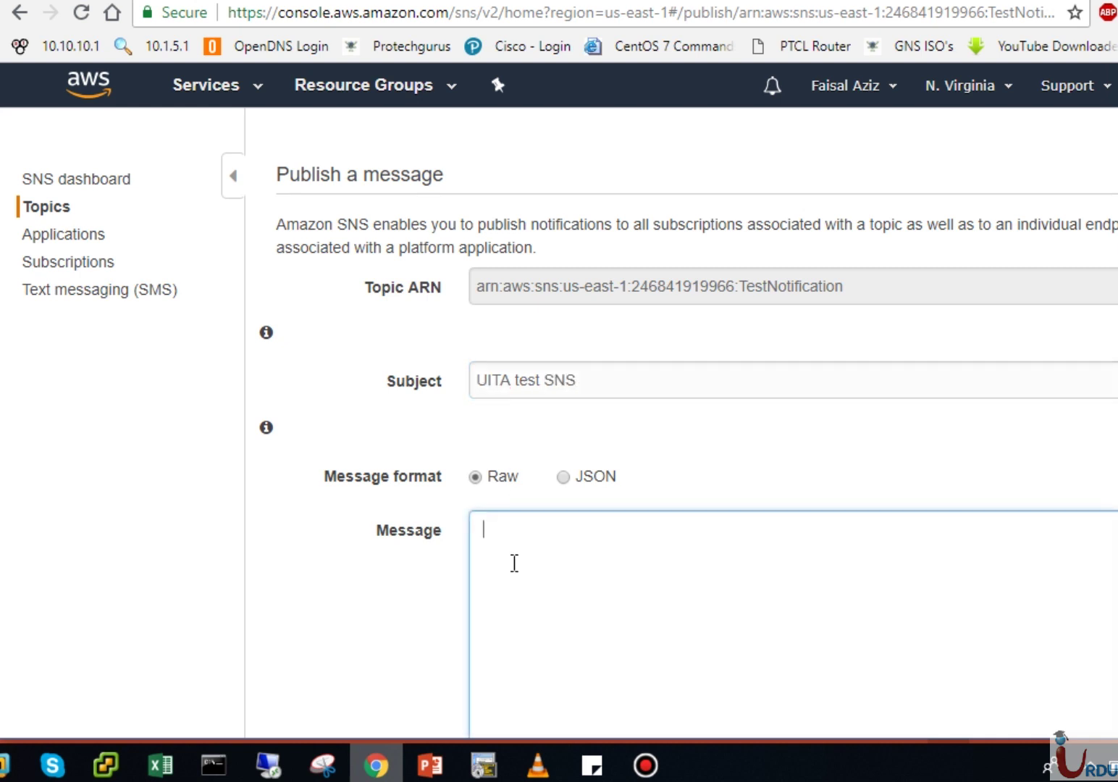
pyautogui.write('This is our 1s')
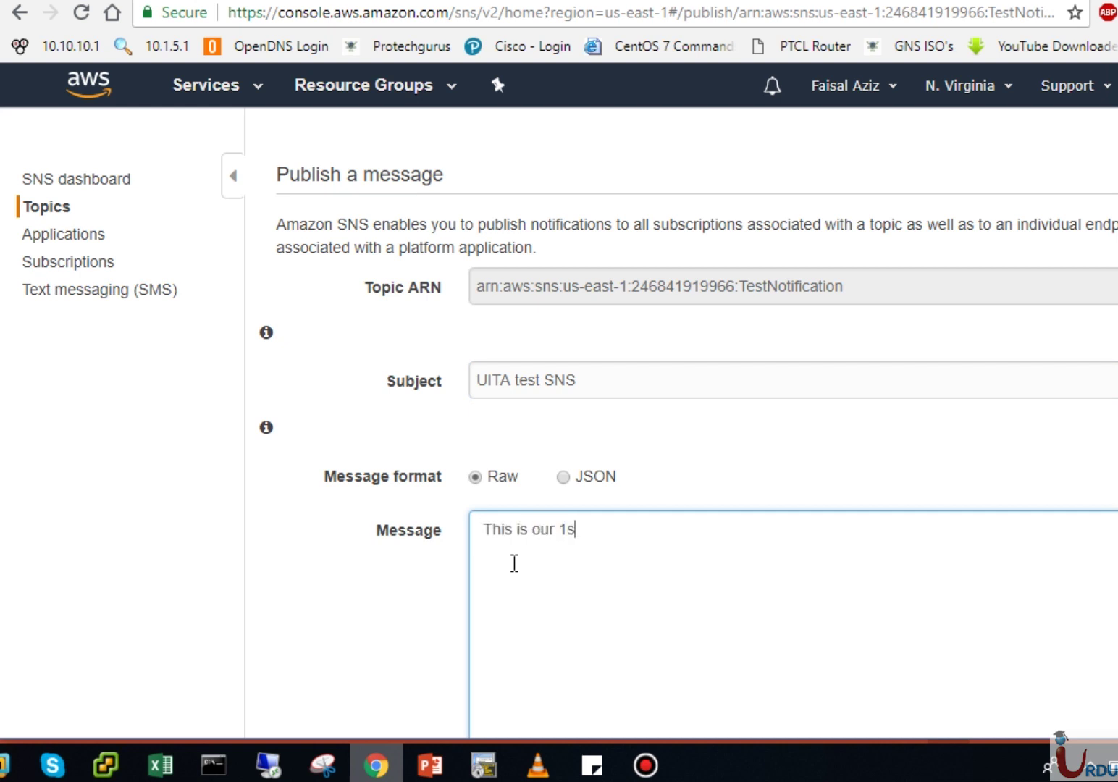
pyautogui.write('t SNS Notification message')
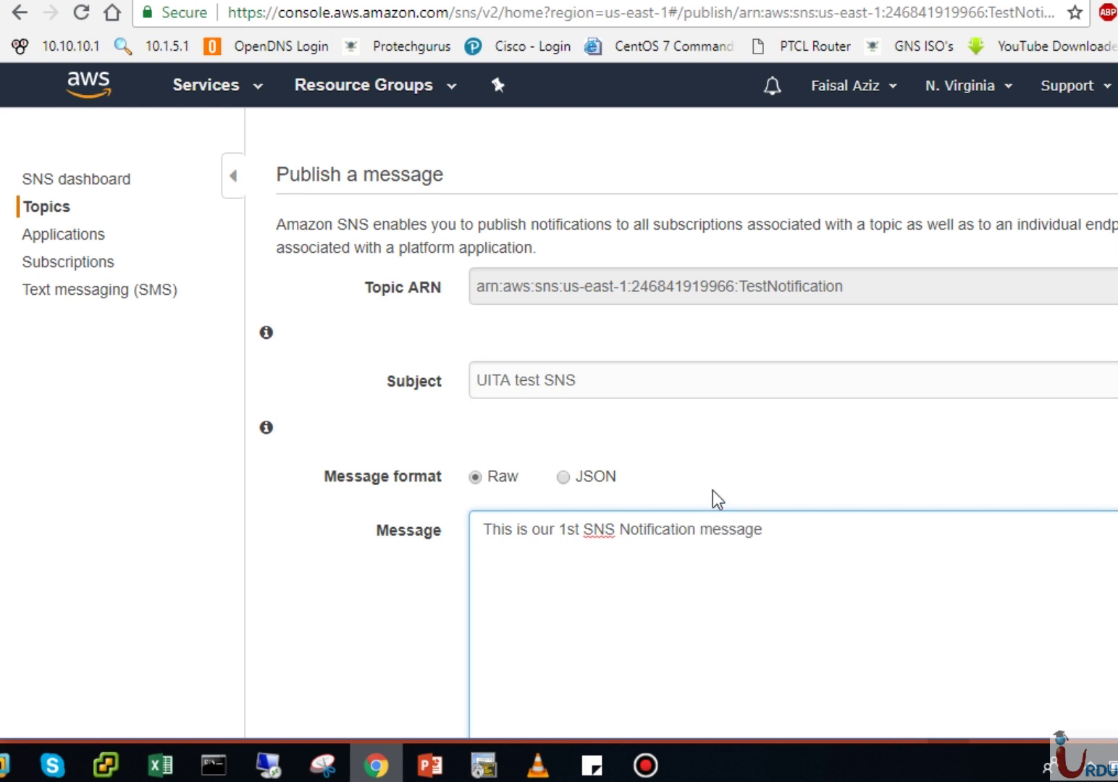
# Step: Correct the body to read 'This is our 1st SNS Notification message' and open a new browser tab
pyautogui.scroll(-2, 680, 420)
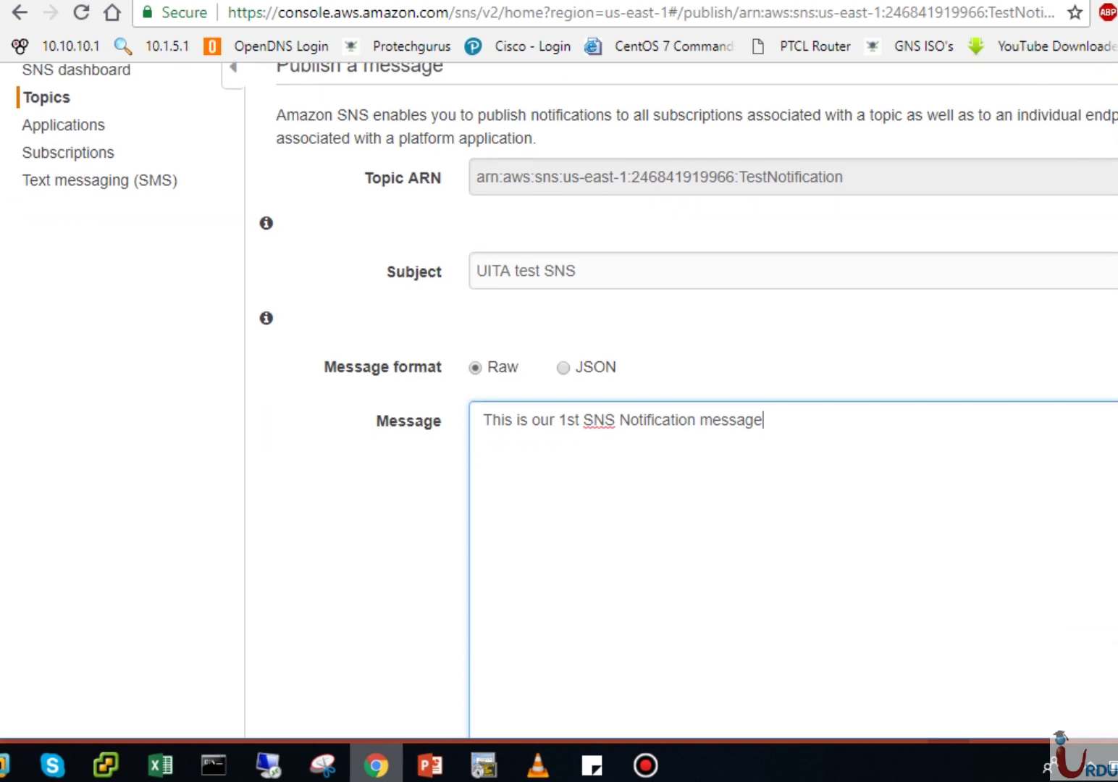
pyautogui.hotkey('ctrl', 't')
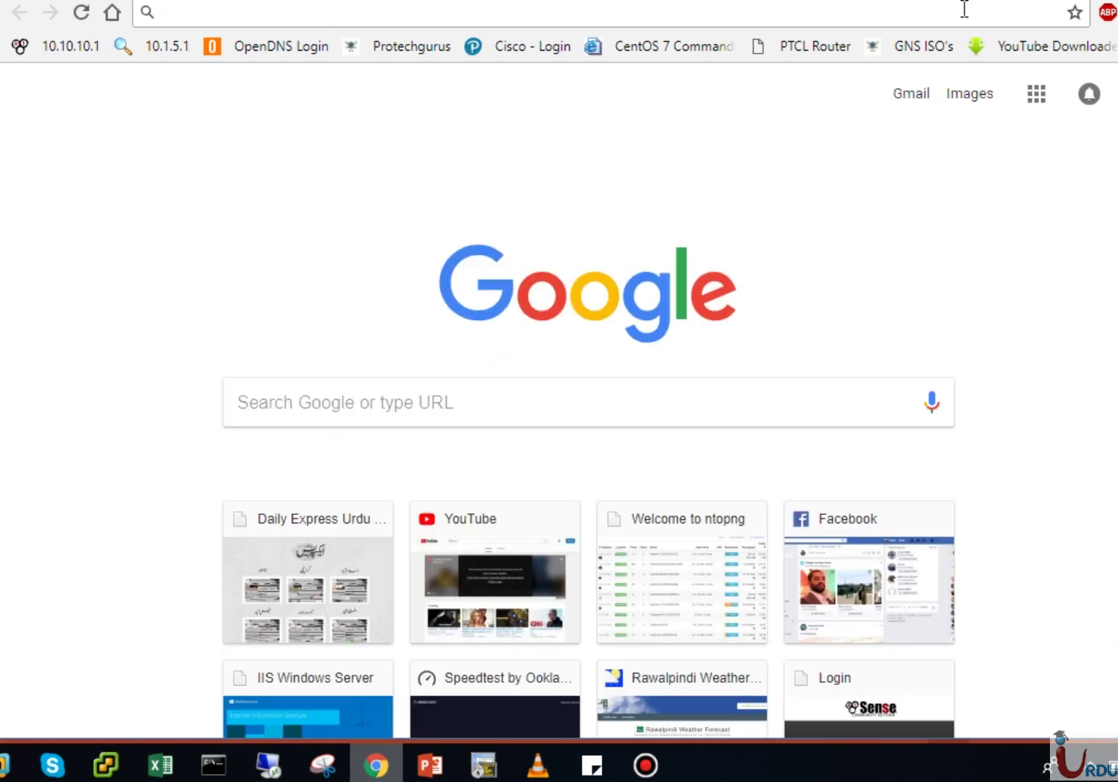
# Step: Load Gmail in the new tab, then cycle back to the SNS Publish message tab
pyautogui.write('gmai')
pyautogui.press('Return')
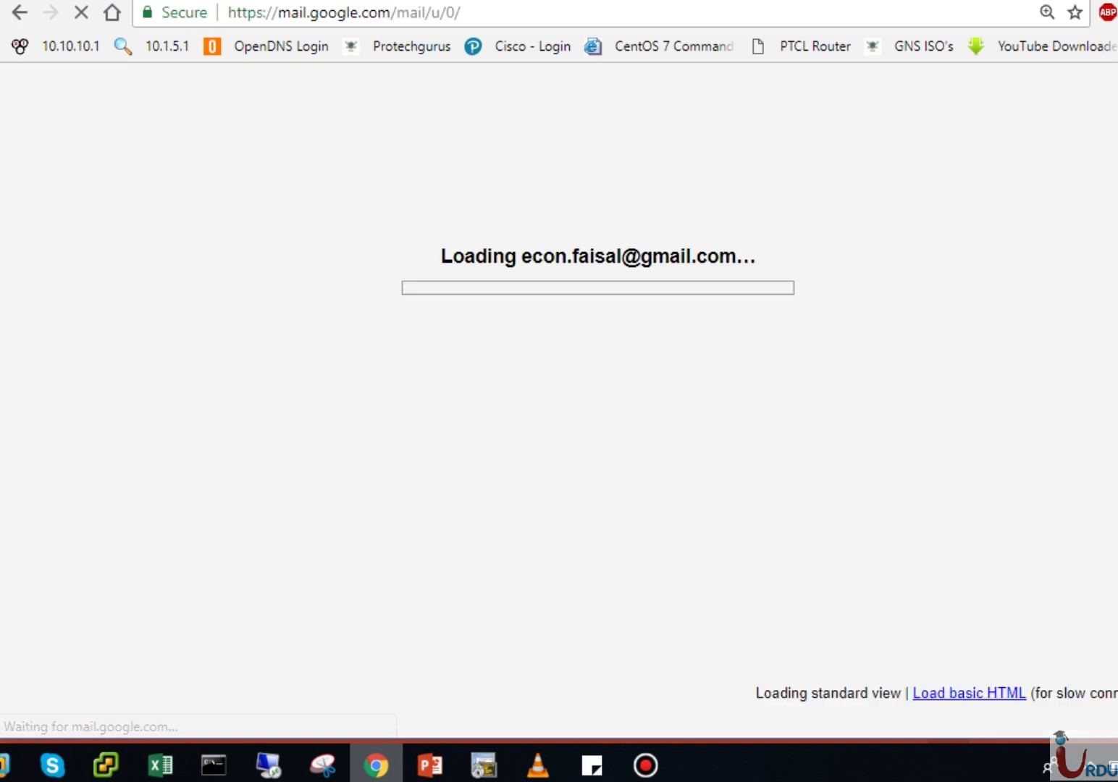
pyautogui.hotkey('ctrl', 'Tab')
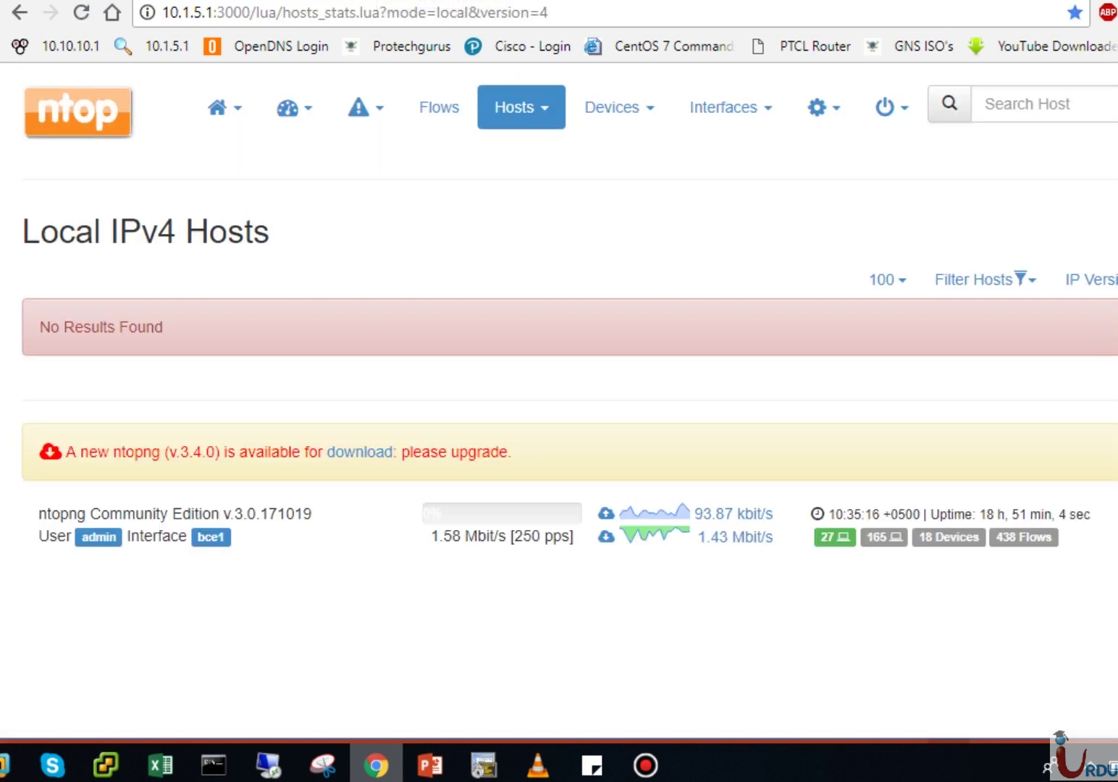
pyautogui.hotkey('ctrl', 'Tab')
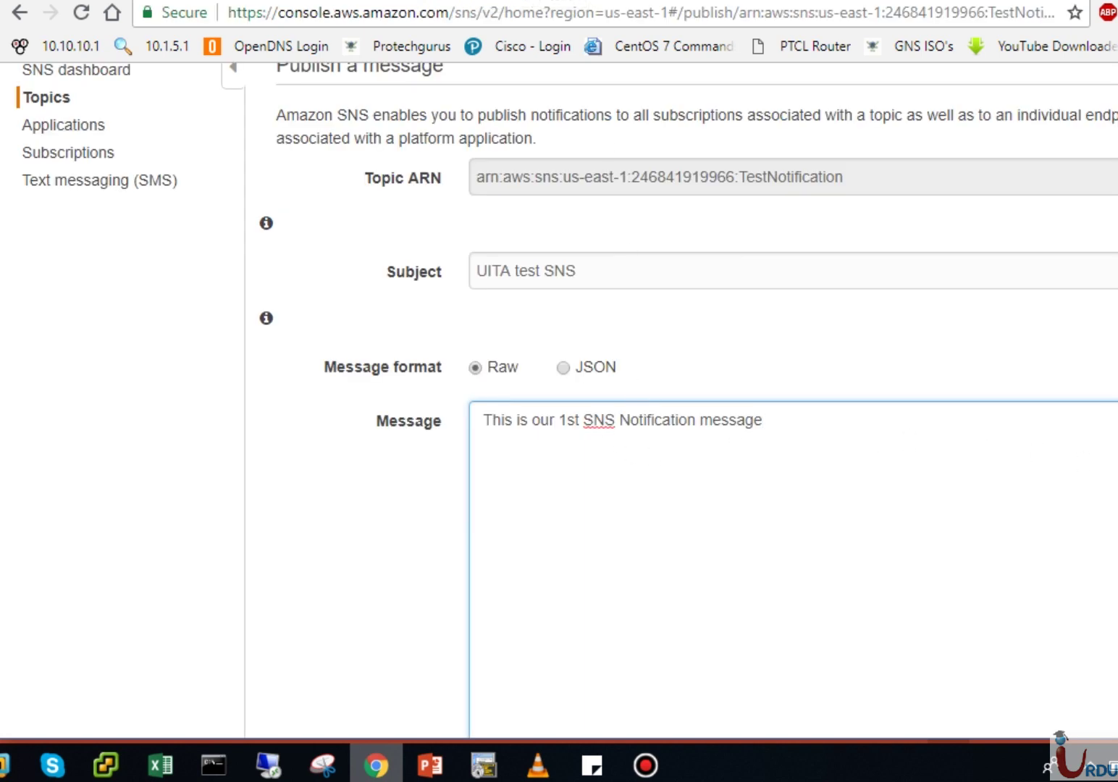
# Step: End the message body with a period, set Time to live to 300, and switch to Gmail
pyautogui.scroll(-4, 688, 398)
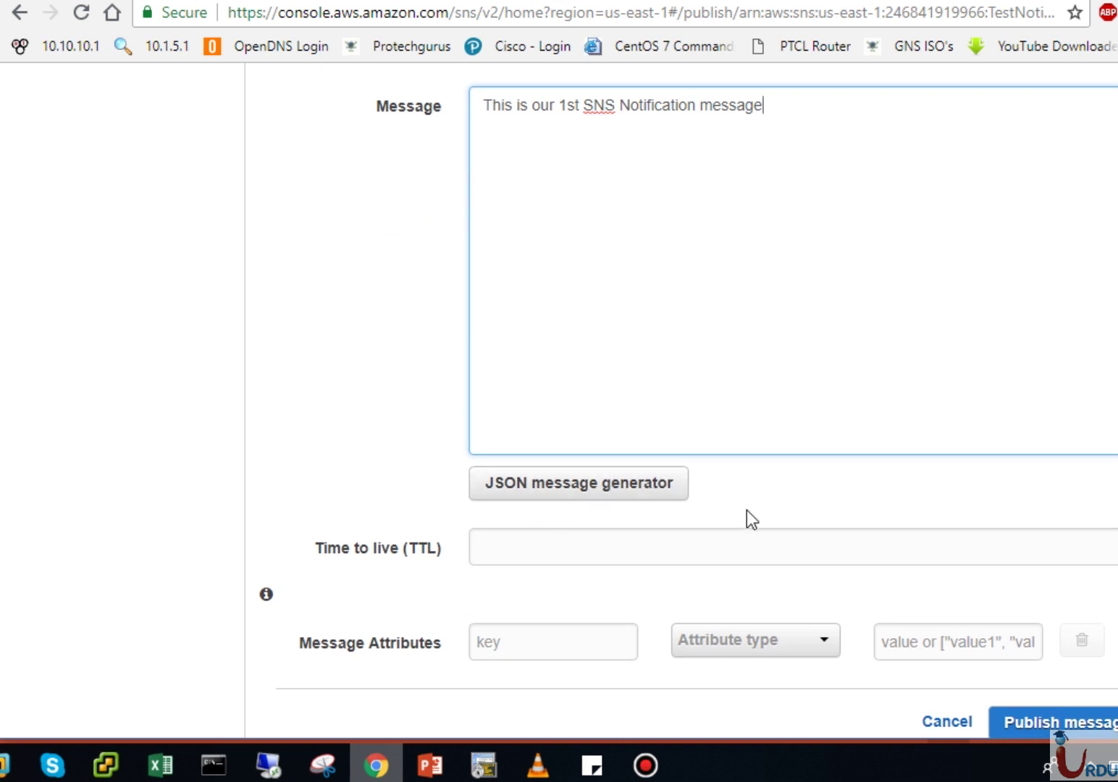
pyautogui.scroll(-1, 766, 93)
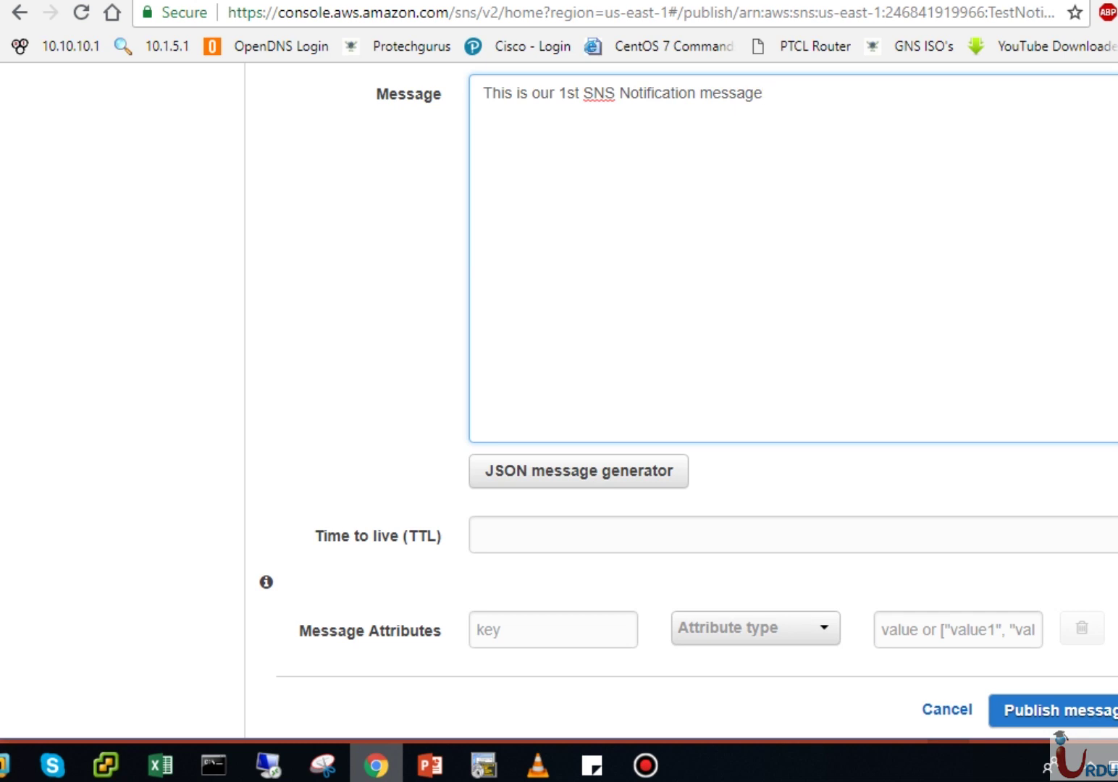
pyautogui.write('.')
pyautogui.scroll(-1, 861, 521)
pyautogui.click(852, 514)
pyautogui.write('300')
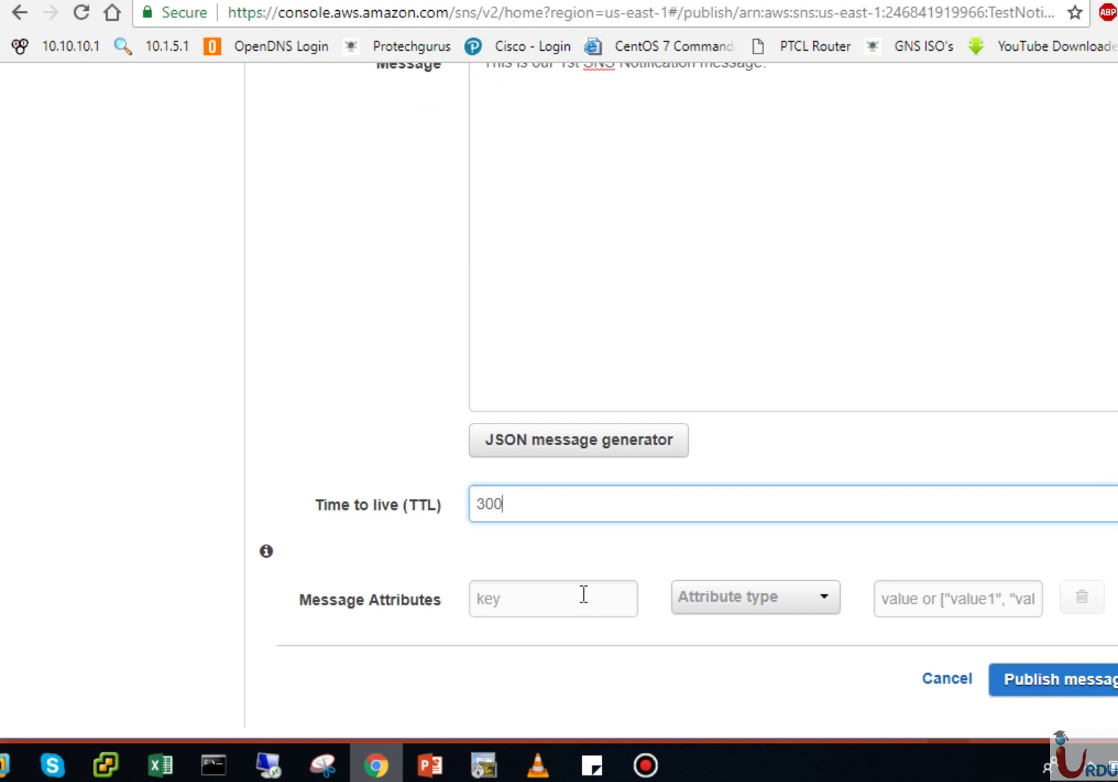
pyautogui.scroll(-1, 796, 362)
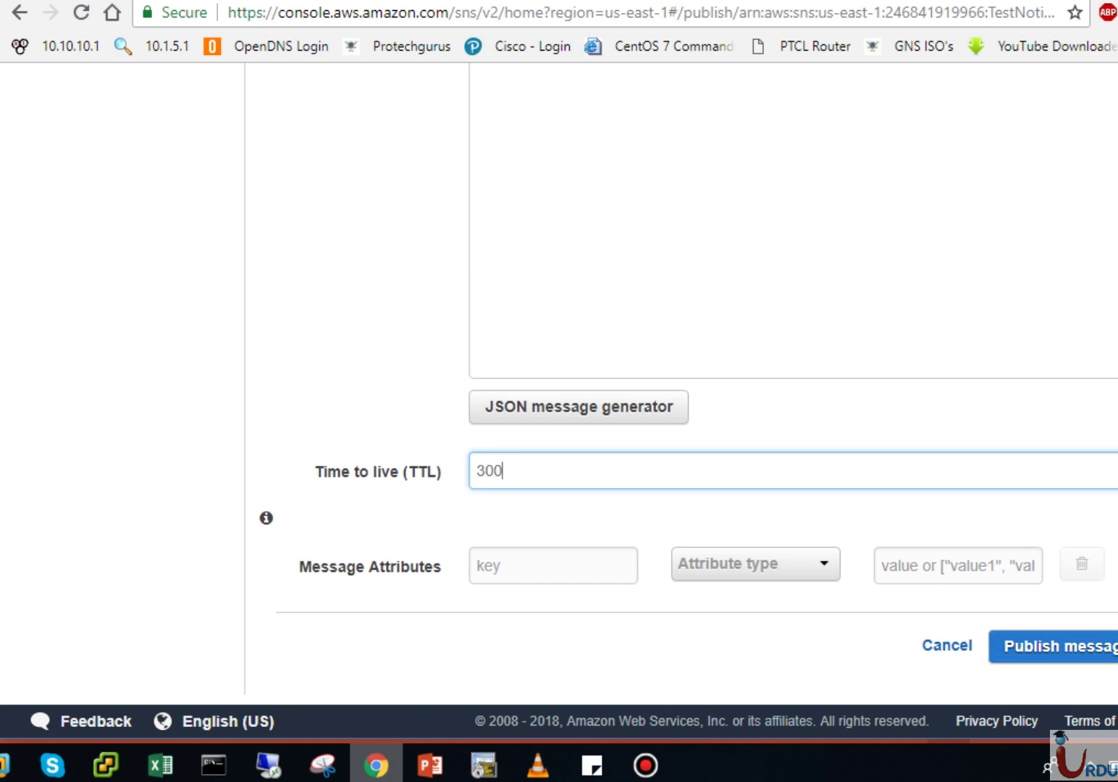
pyautogui.hotkey('ctrl', 'Tab')
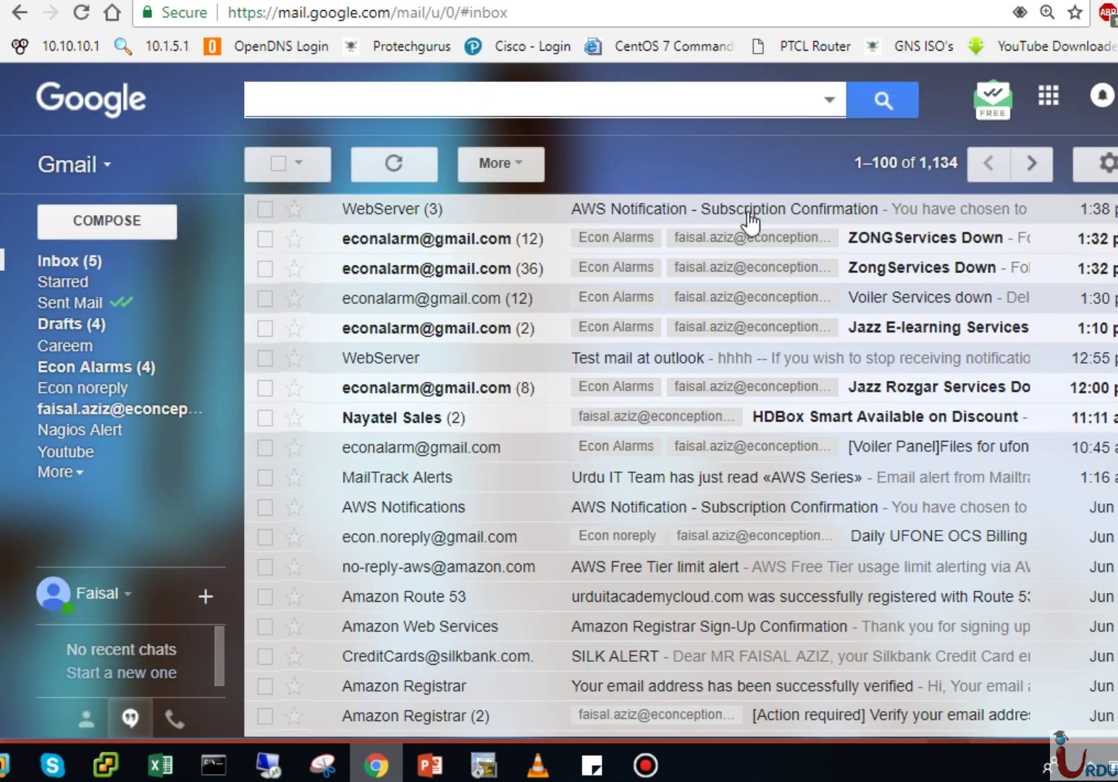
# Step: Open the AWS Notification - Subscription Confirmation email, expand its trimmed content, and return to the inbox
pyautogui.click(411, 215)
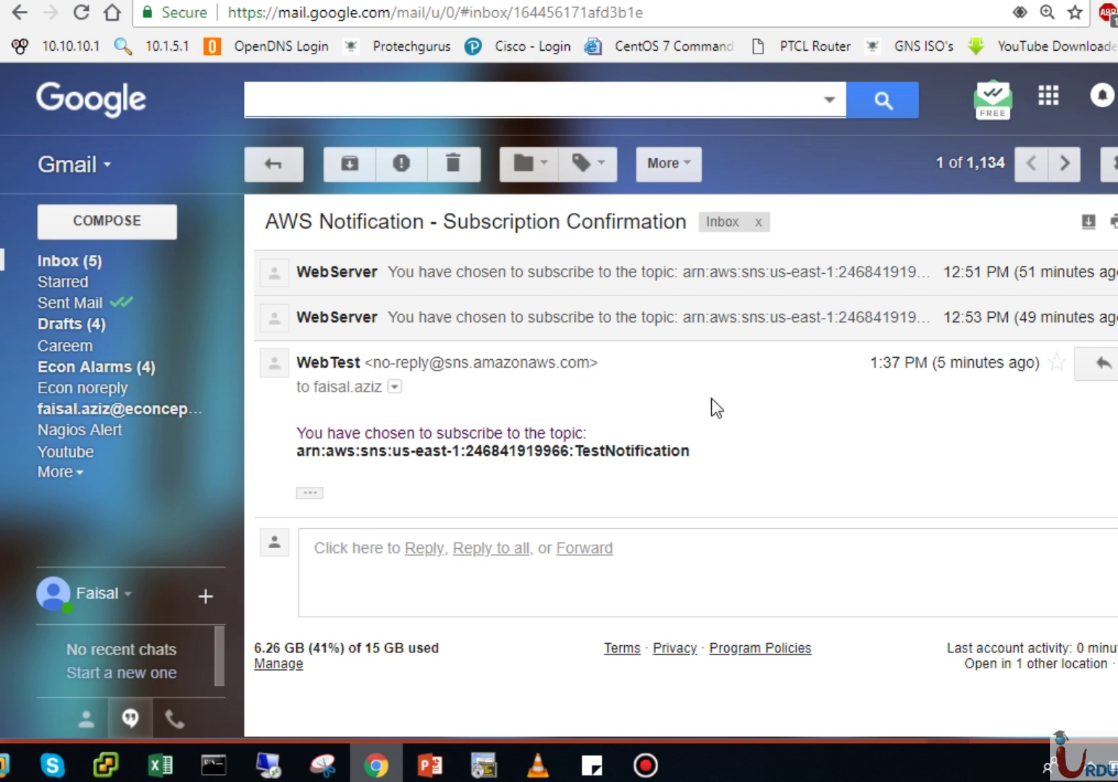
pyautogui.click(309, 493)
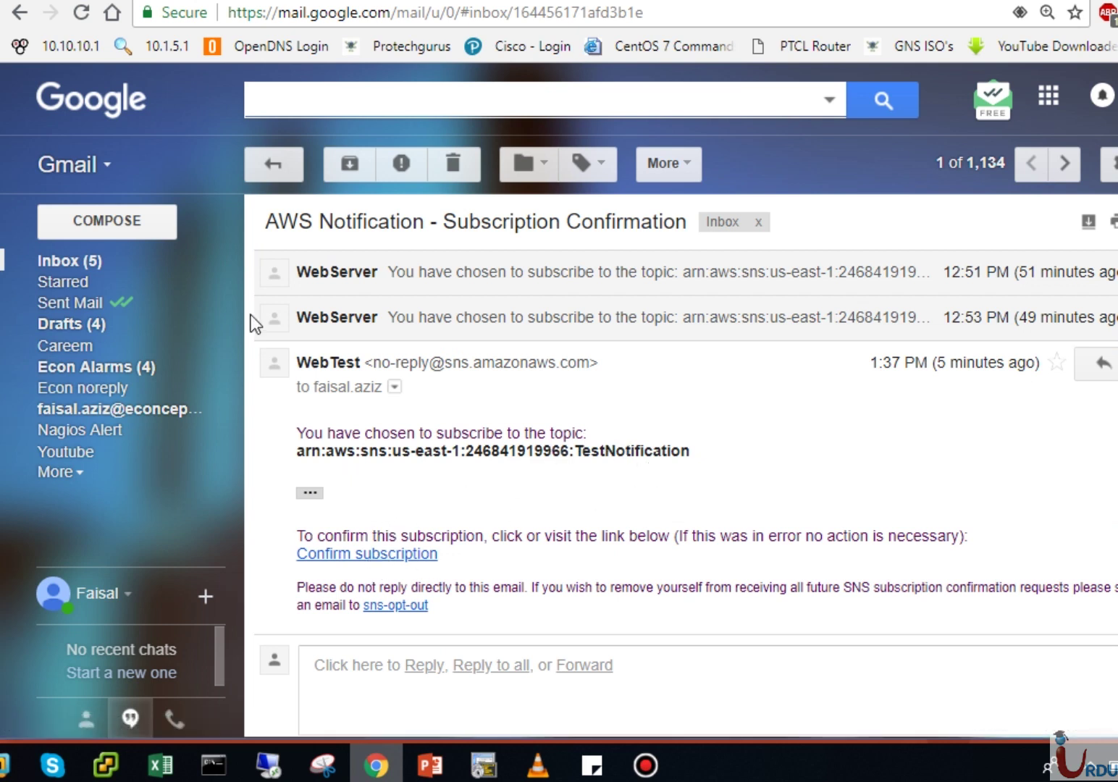
pyautogui.click(273, 163)
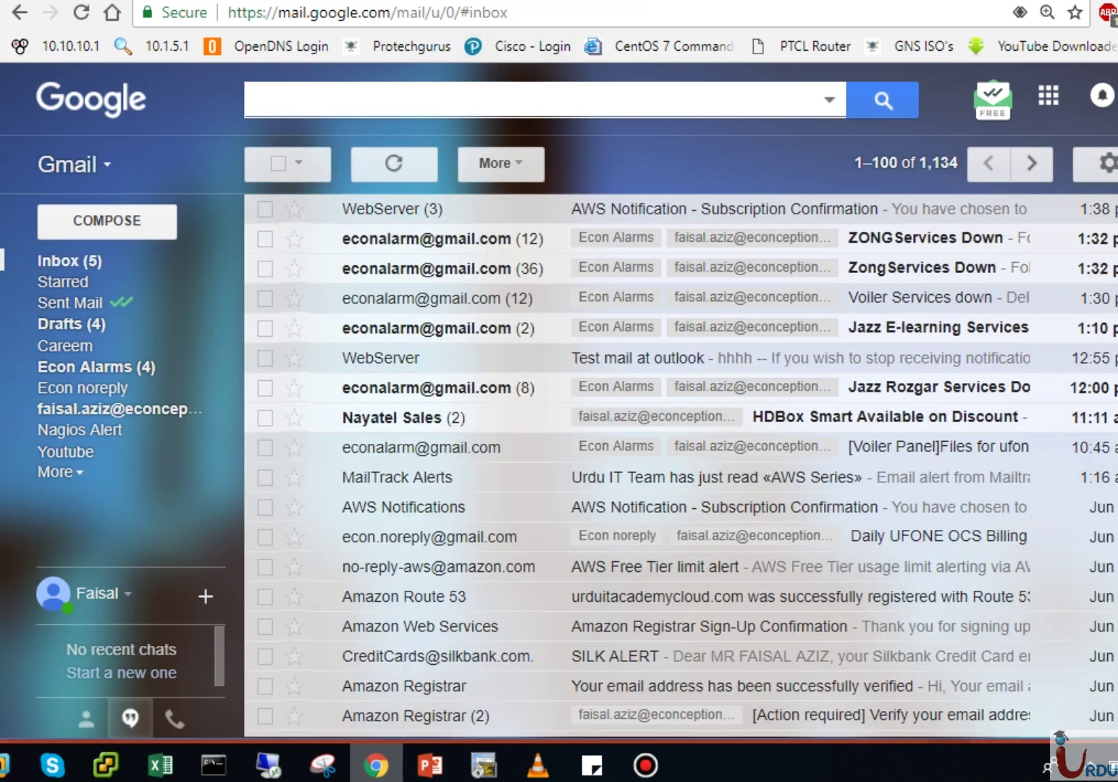
# Step: Publish the message to TestNotification from the SNS tab, then switch back to Gmail
pyautogui.hotkey('ctrl', 'Tab')
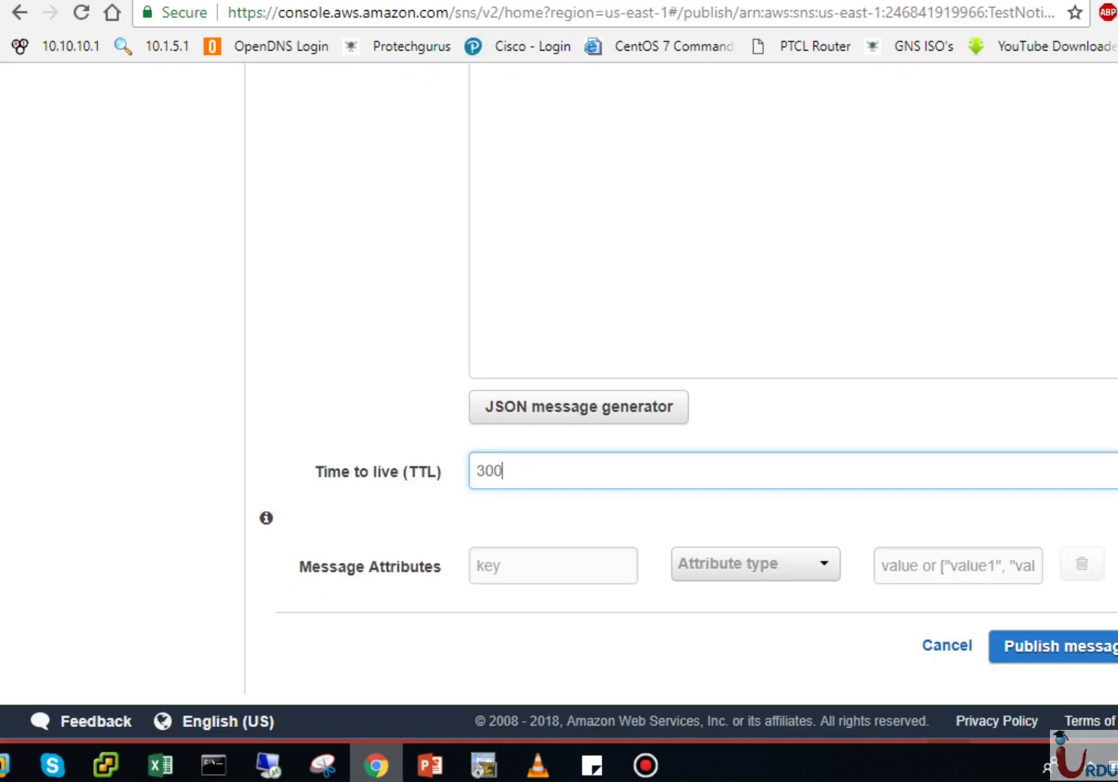
pyautogui.click(1035, 646)
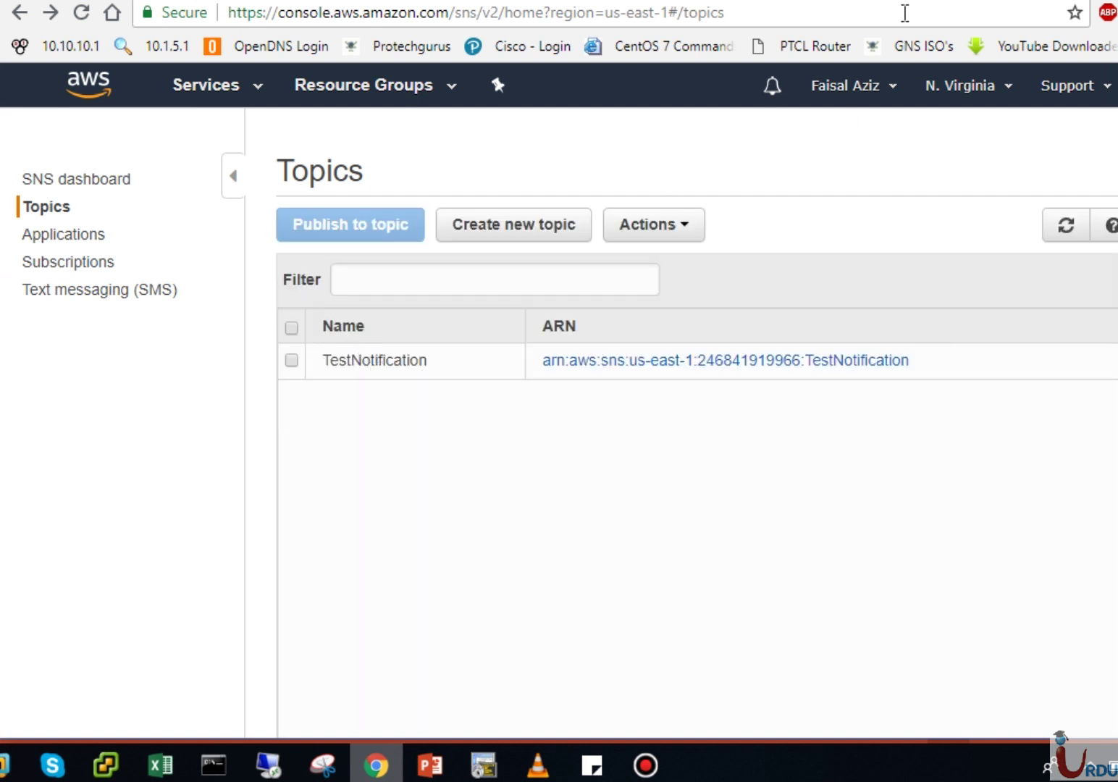
pyautogui.hotkey('ctrl', 'Tab')
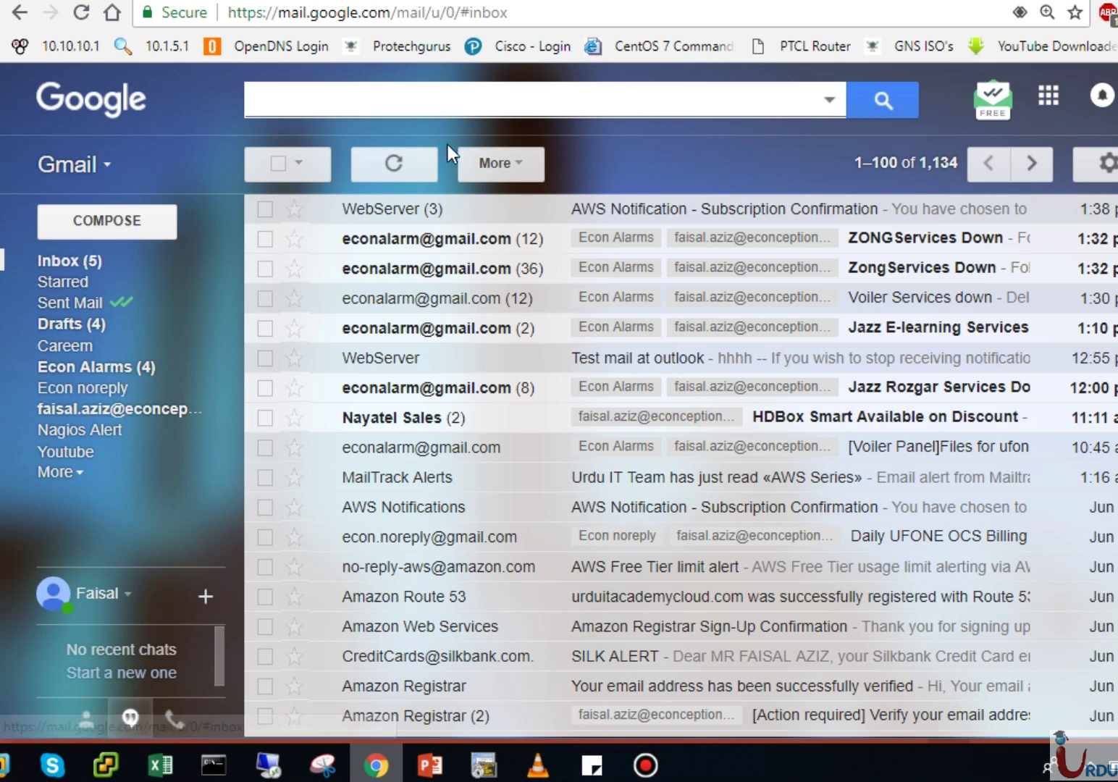
# Step: Refresh the Gmail inbox to check for the TestNotification message
pyautogui.click(401, 165)
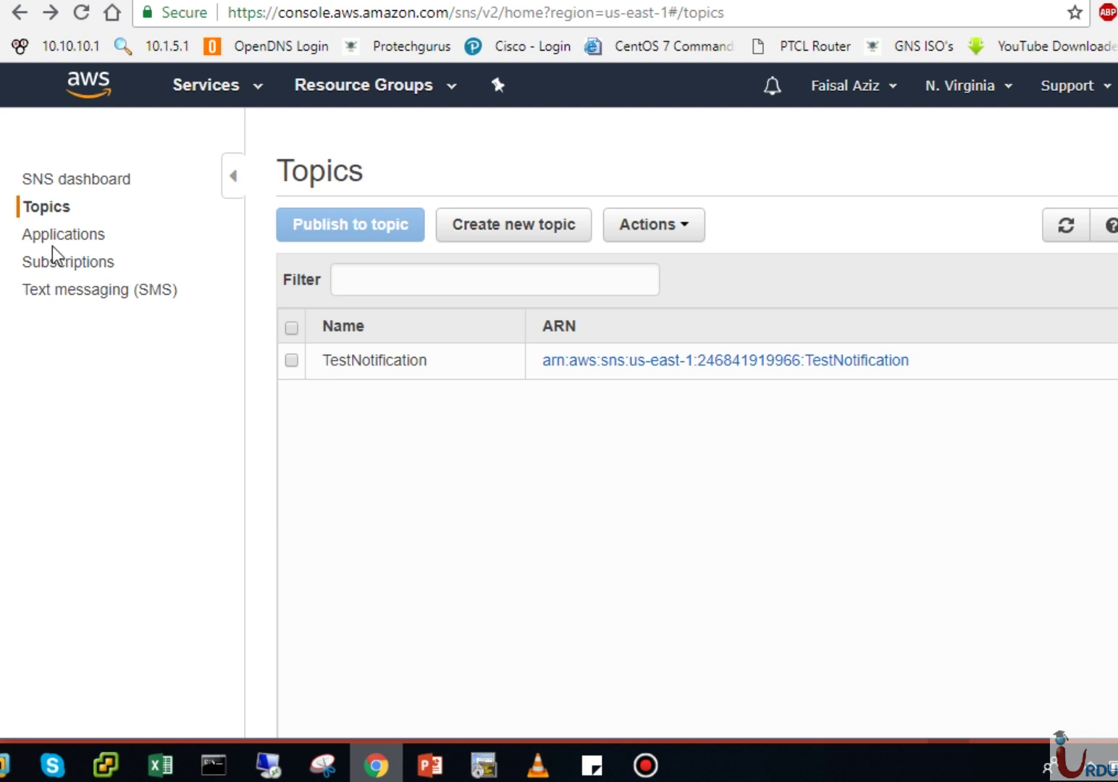
# Step: Go to the Subscriptions list and open a blank Create subscription form
pyautogui.click(77, 263)
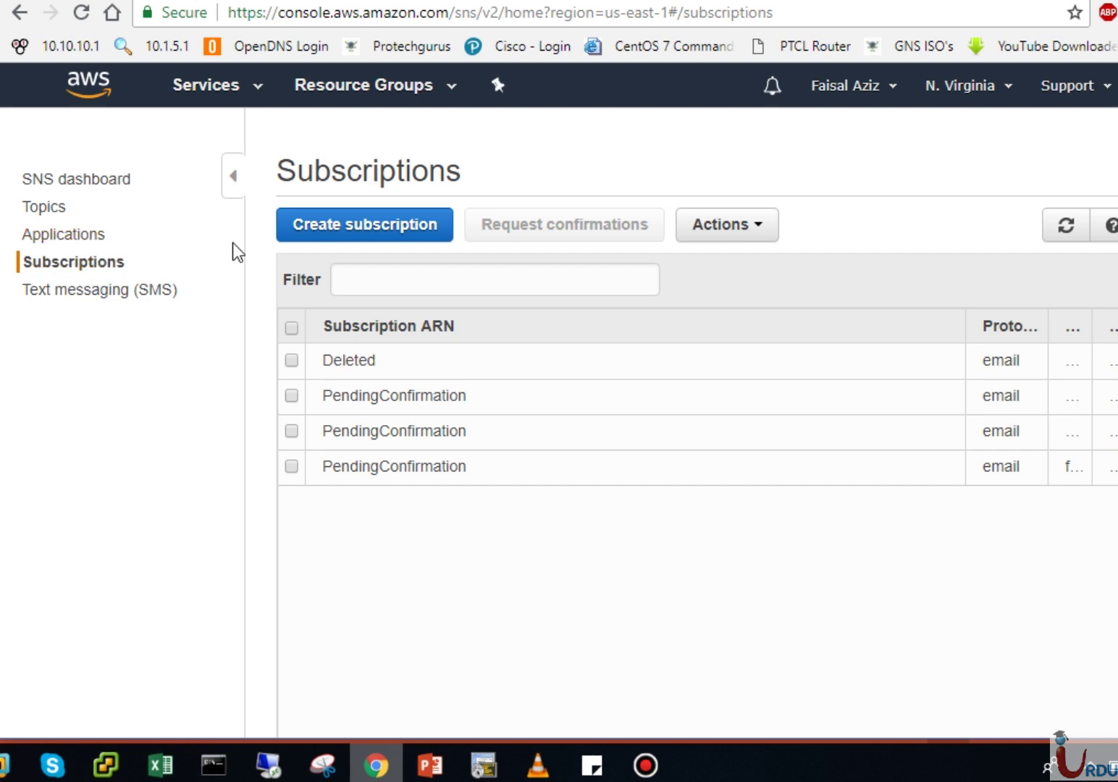
pyautogui.click(343, 233)
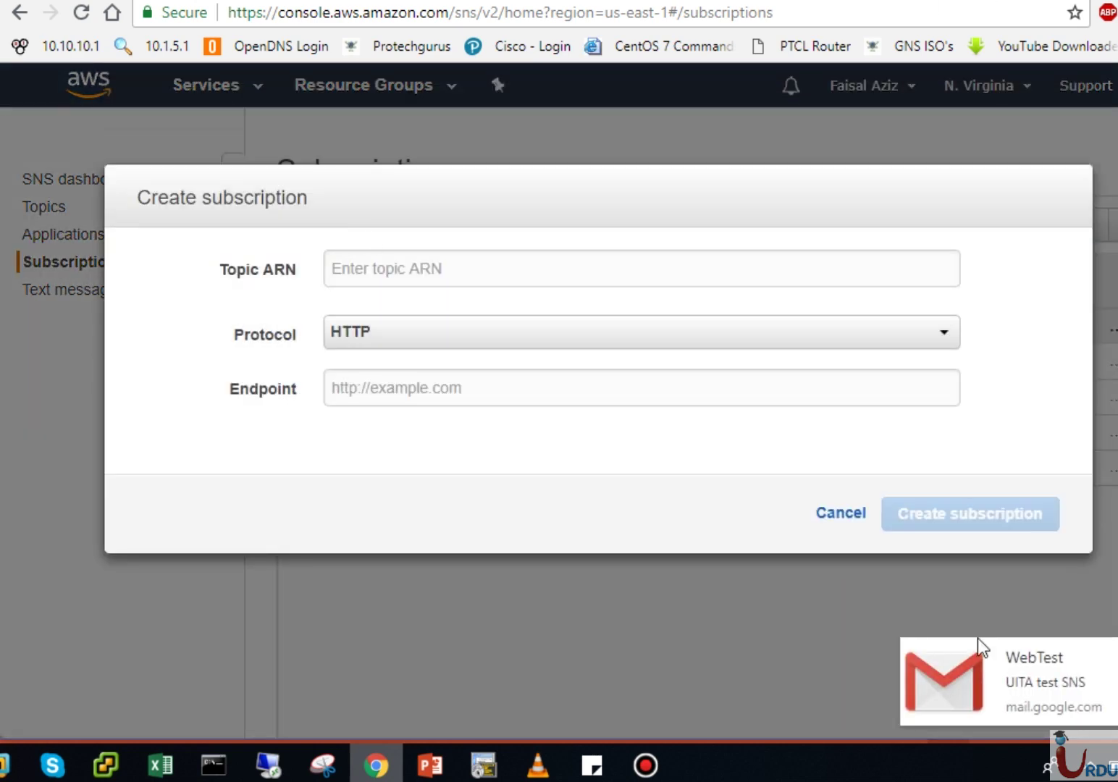
pyautogui.click(1097, 673)
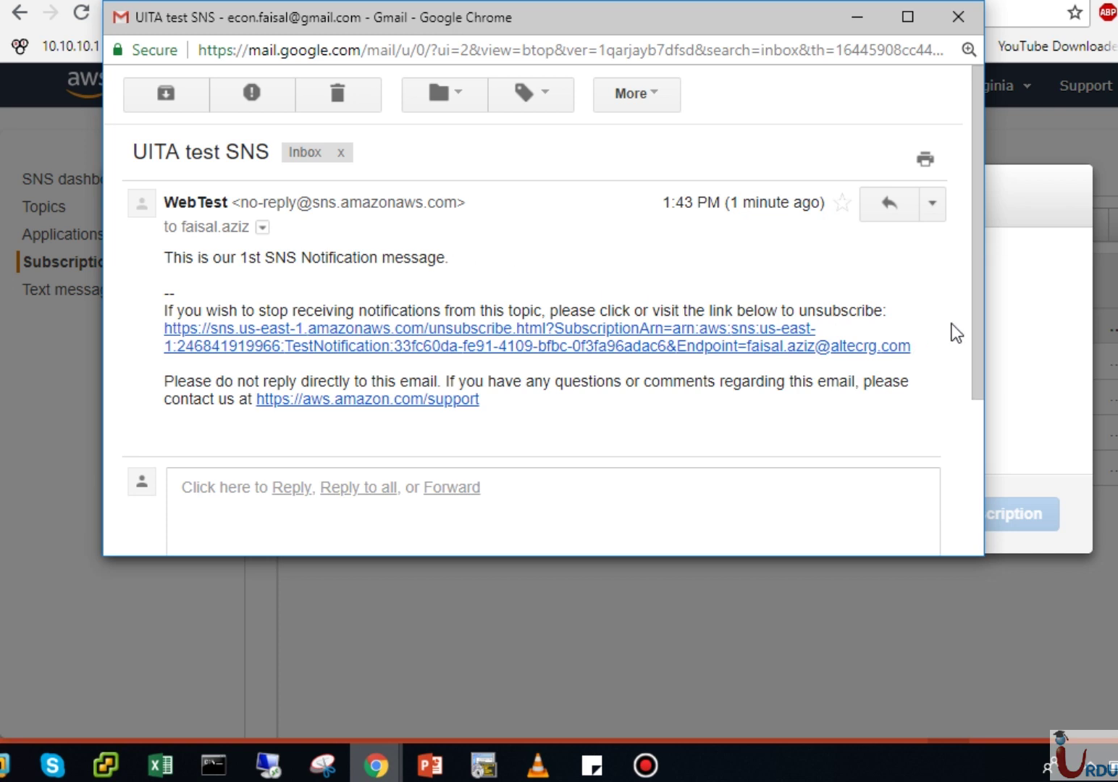
pyautogui.moveTo(977, 315); pyautogui.dragTo(992, 245)
pyautogui.click(956, 19)
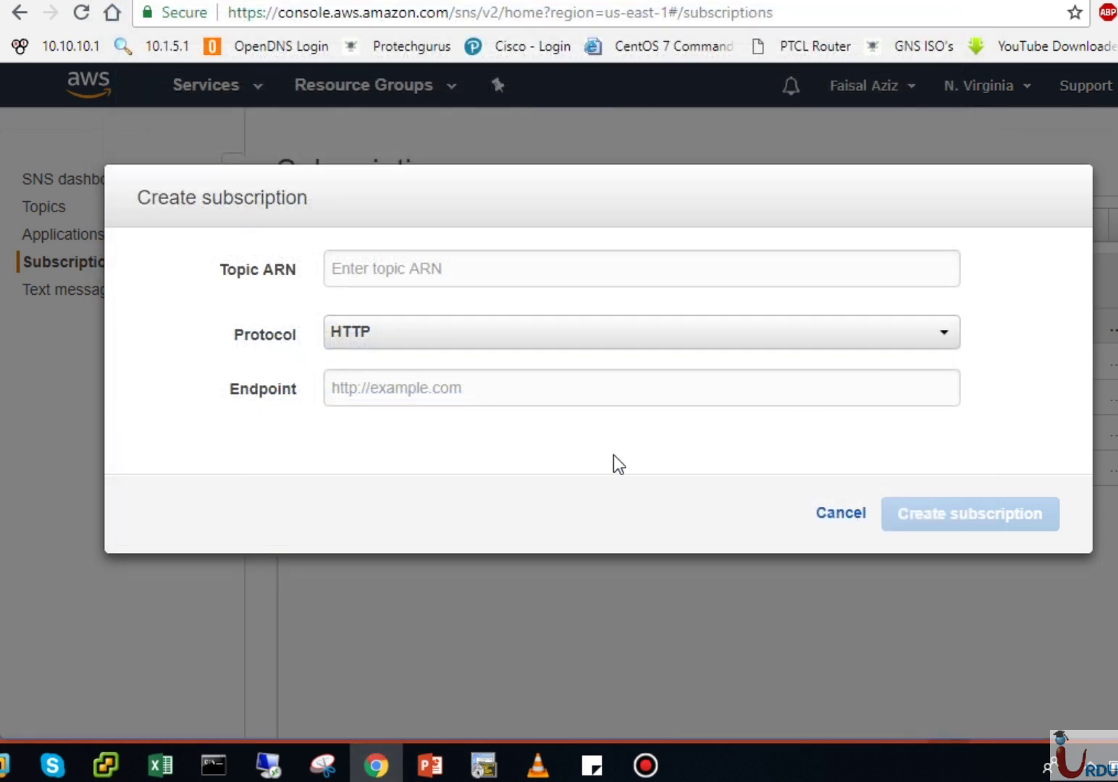
# Step: Cancel the blank form and start a new subscription to the Web topic ARN with Email protocol
pyautogui.click(833, 514)
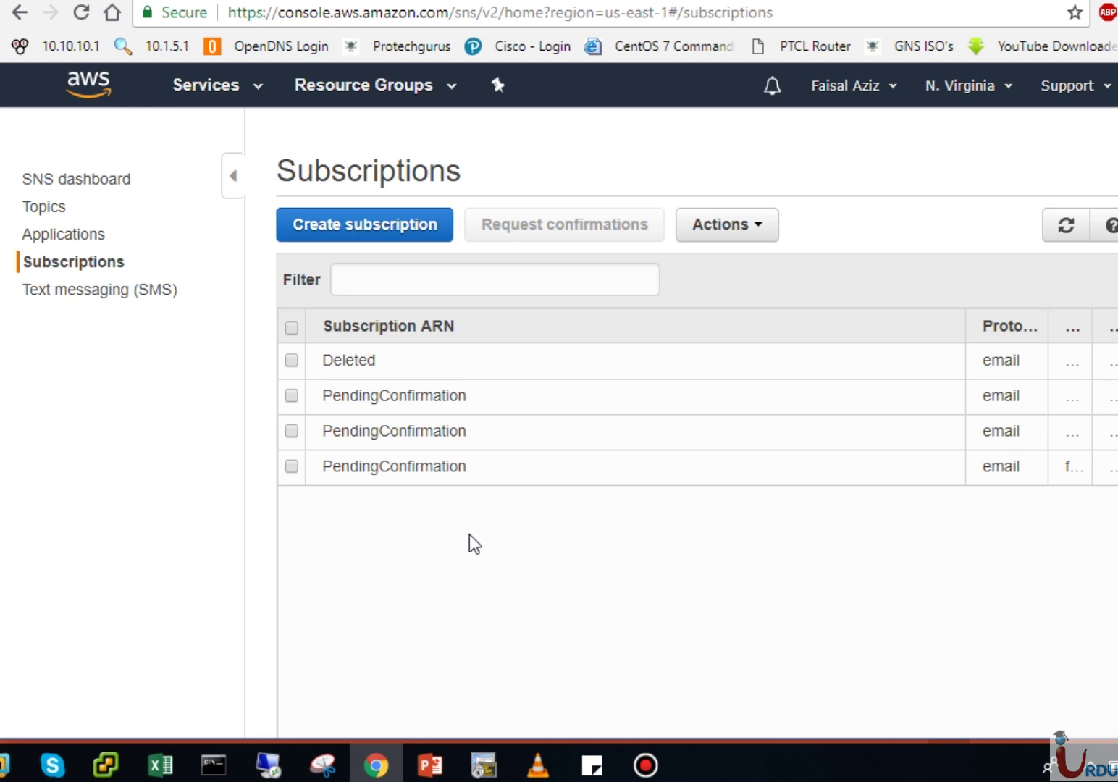
pyautogui.click(336, 242)
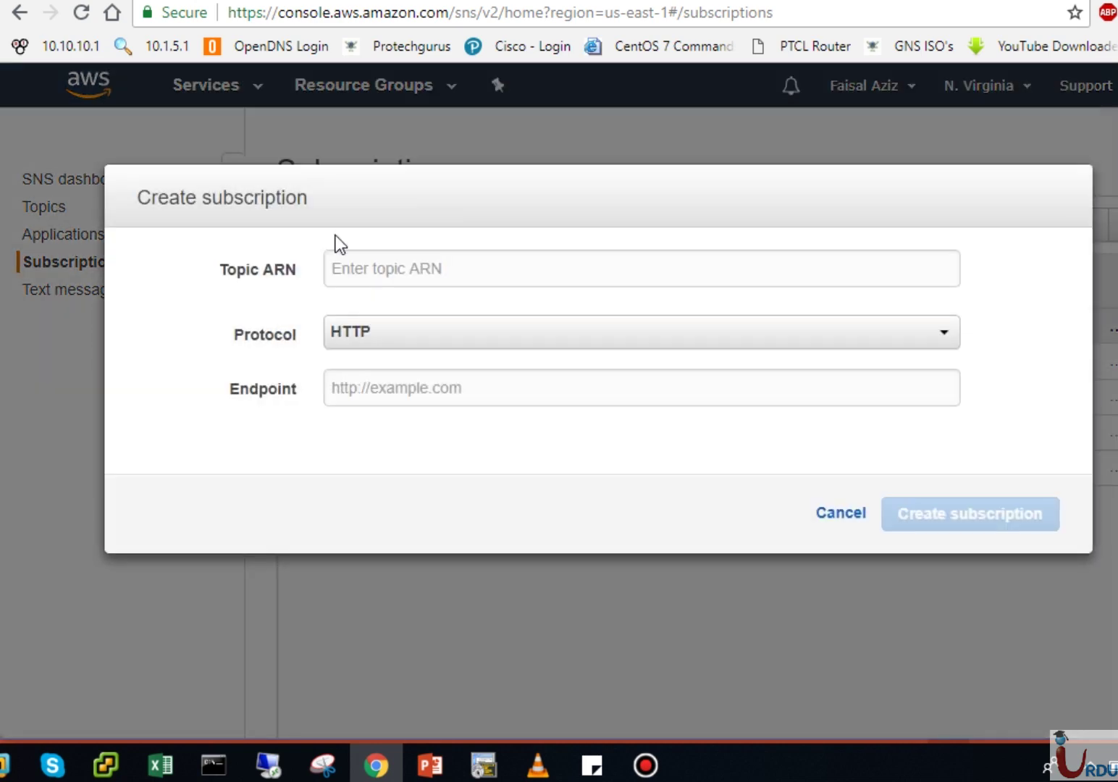
pyautogui.click(434, 270)
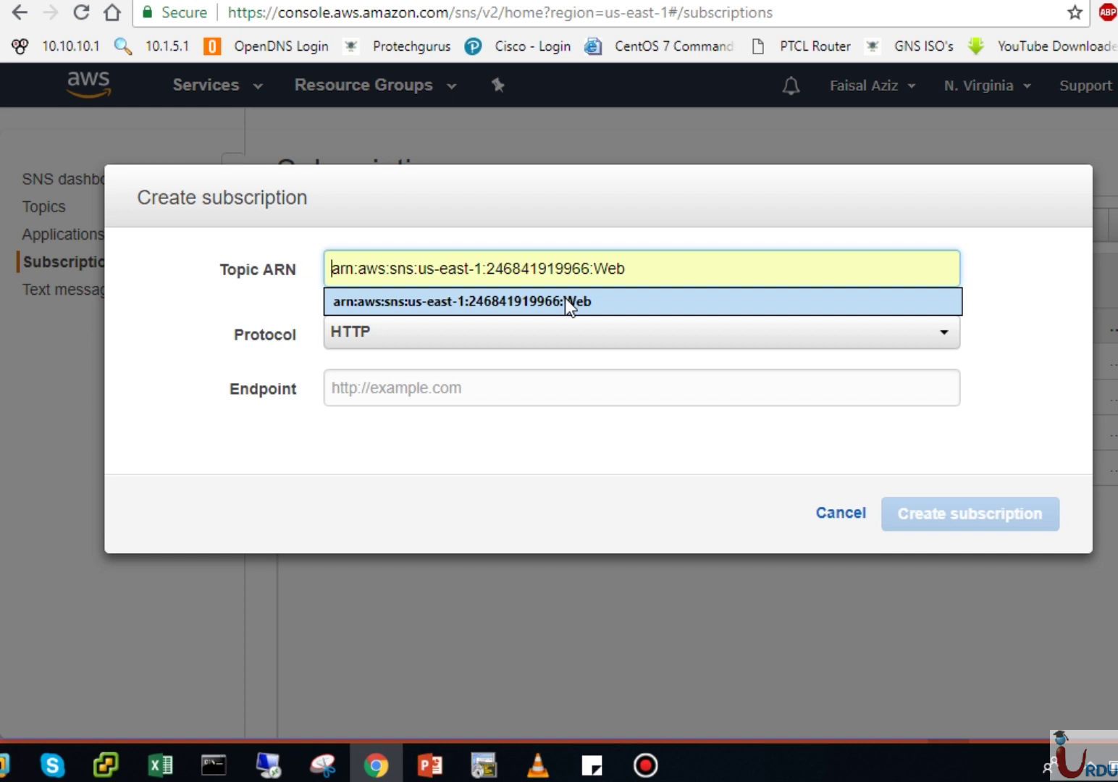
pyautogui.click(565, 302)
pyautogui.click(523, 332)
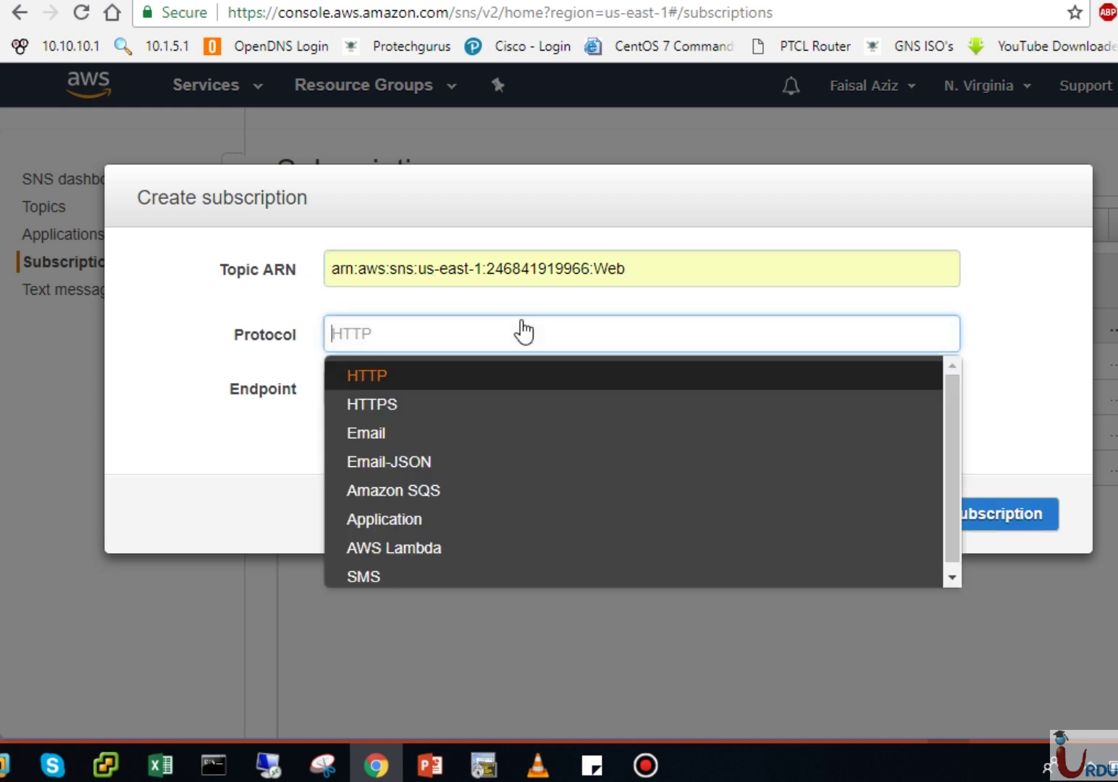
pyautogui.click(382, 434)
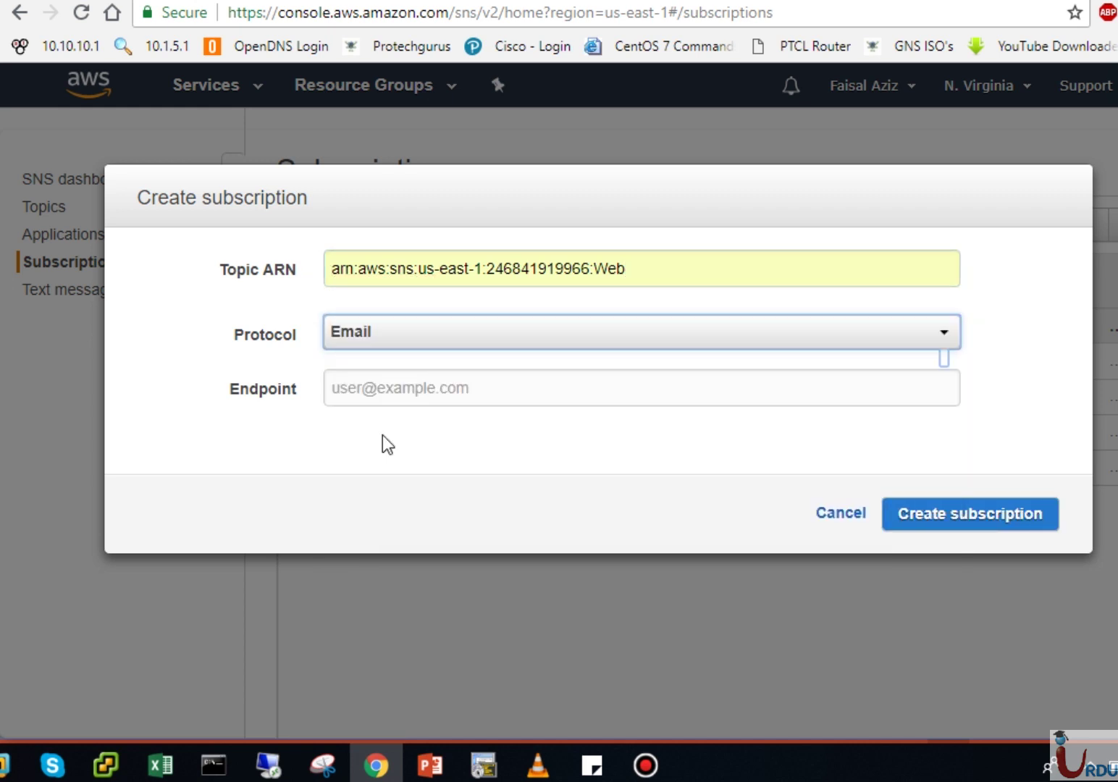
# Step: Enter the subscriber's e-mail endpoint, submit, and abandon it after the 404 Topic does not exist error
pyautogui.click(401, 389)
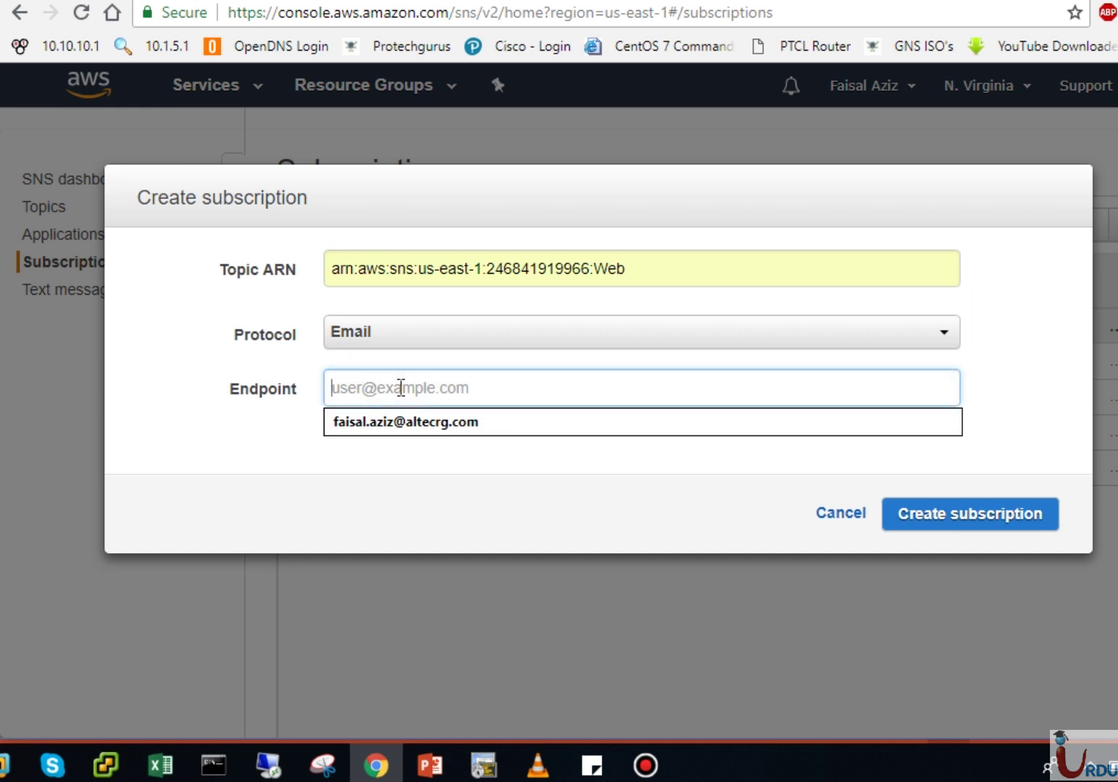
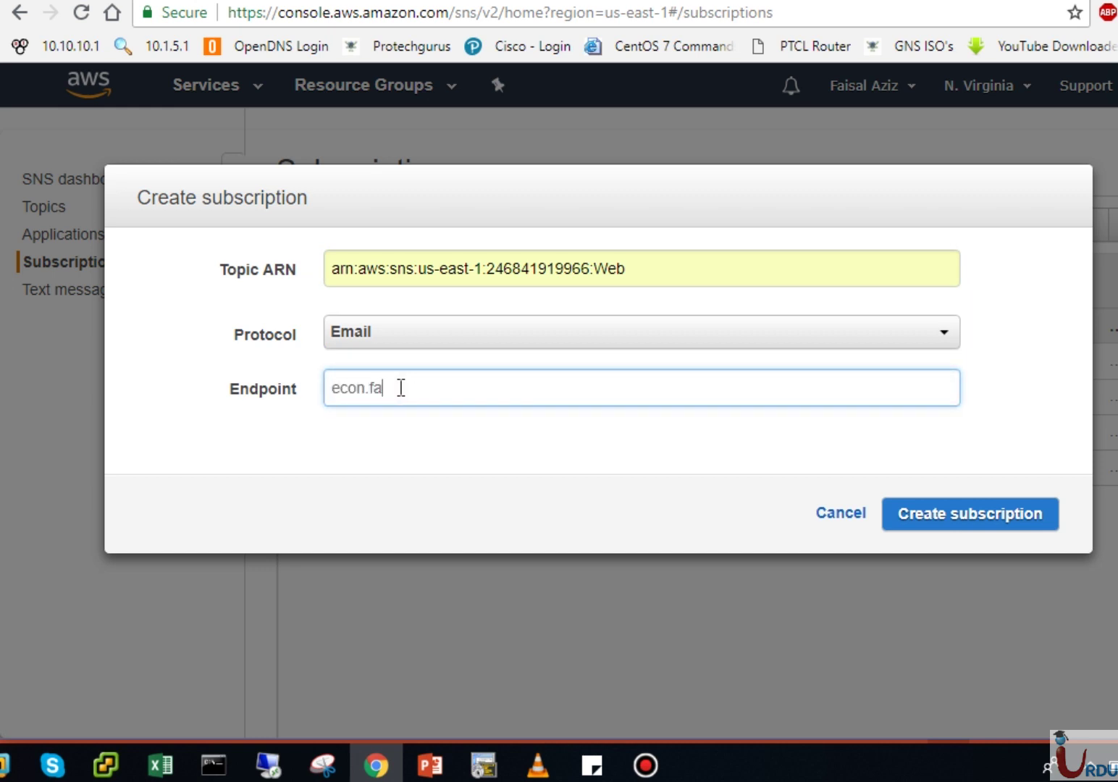
pyautogui.click(1002, 514)
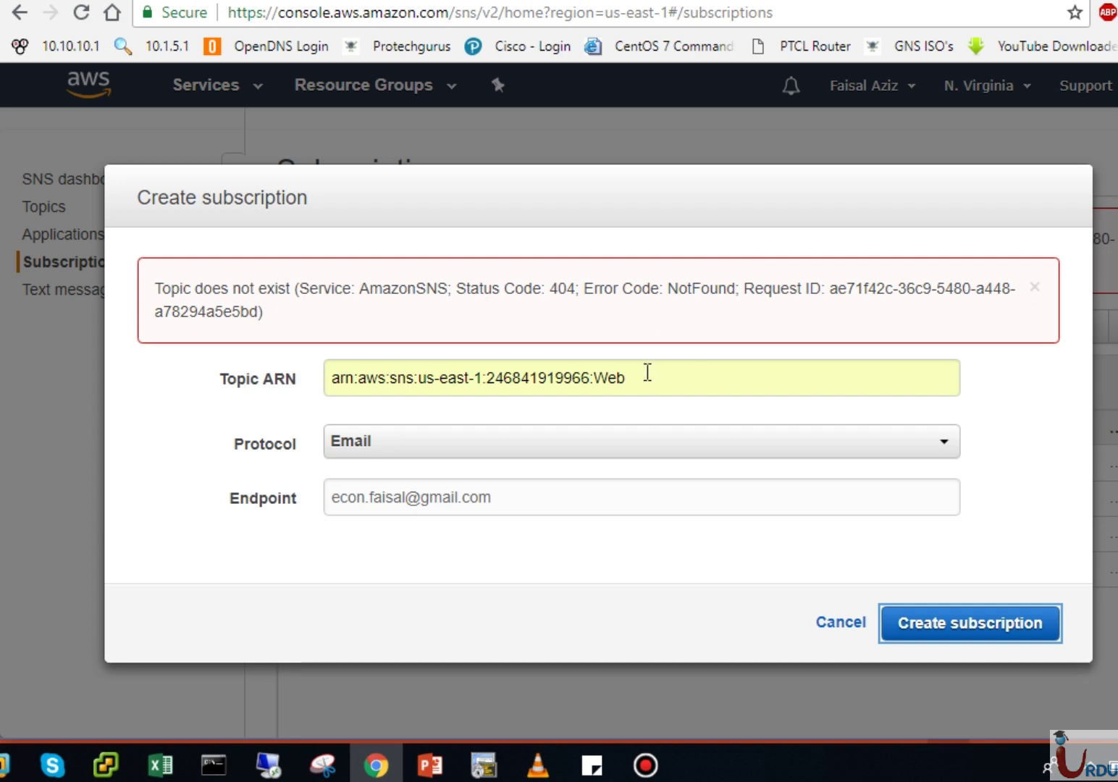
pyautogui.click(841, 627)
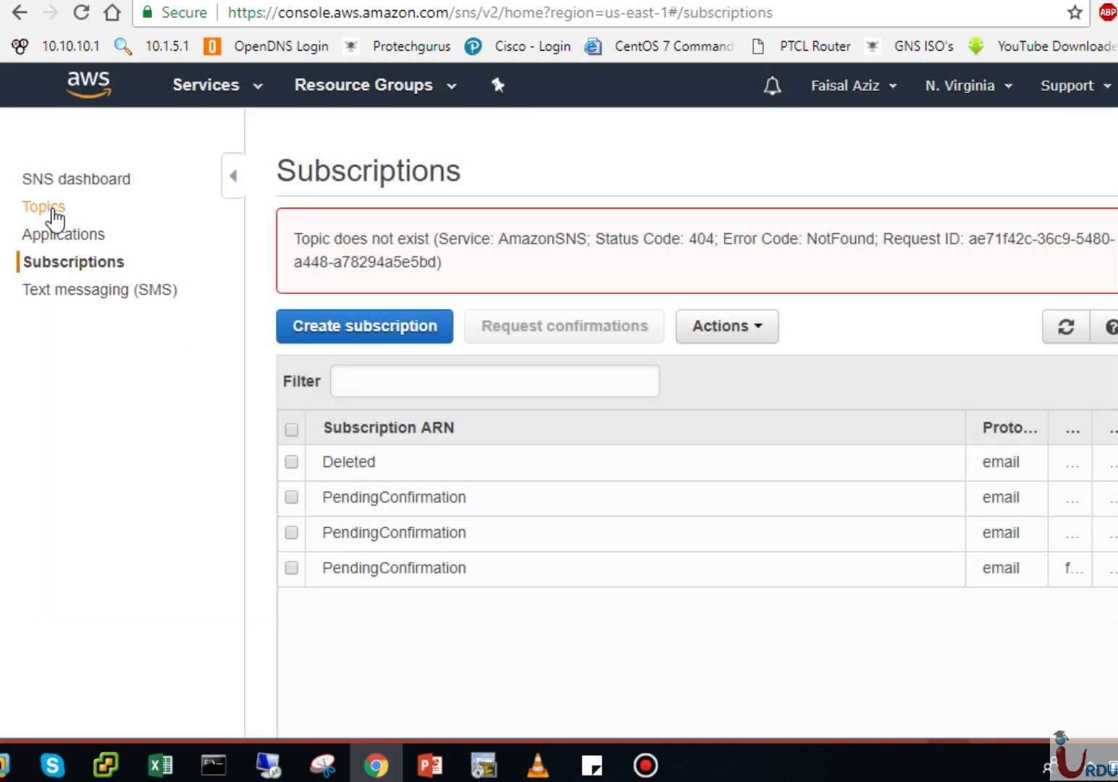
pyautogui.click(48, 210)
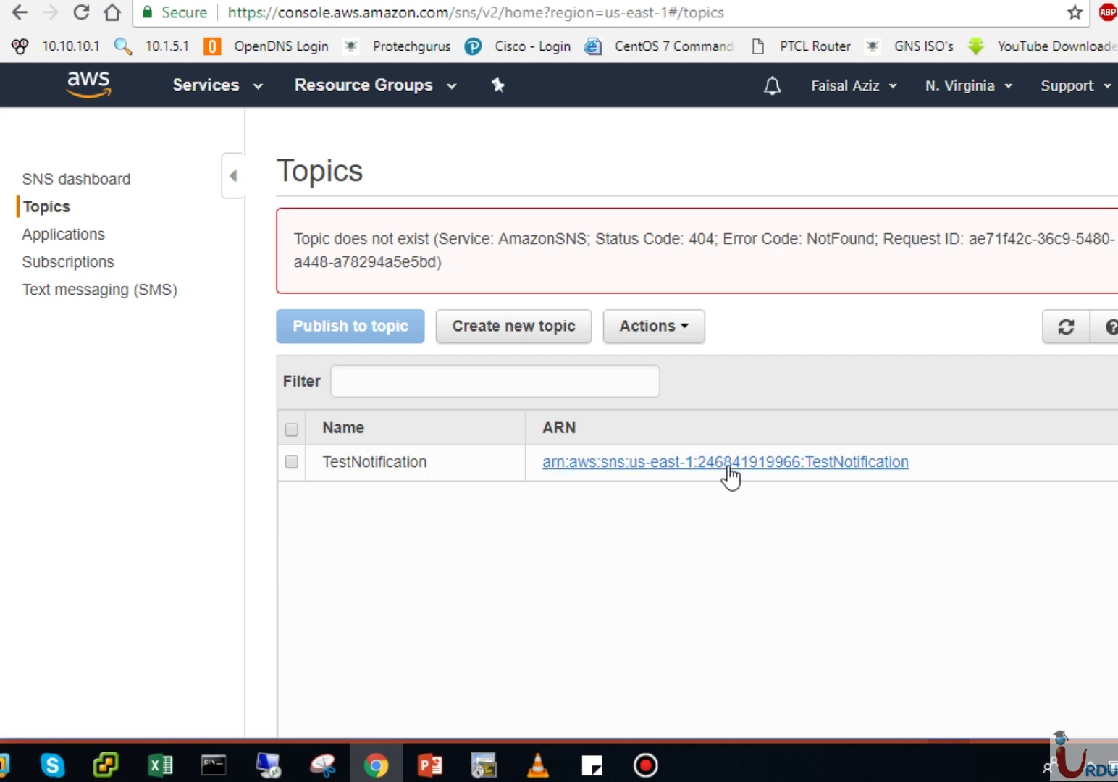
pyautogui.moveTo(934, 461); pyautogui.dragTo(542, 461)
pyautogui.hotkey('ctrl', 'c')
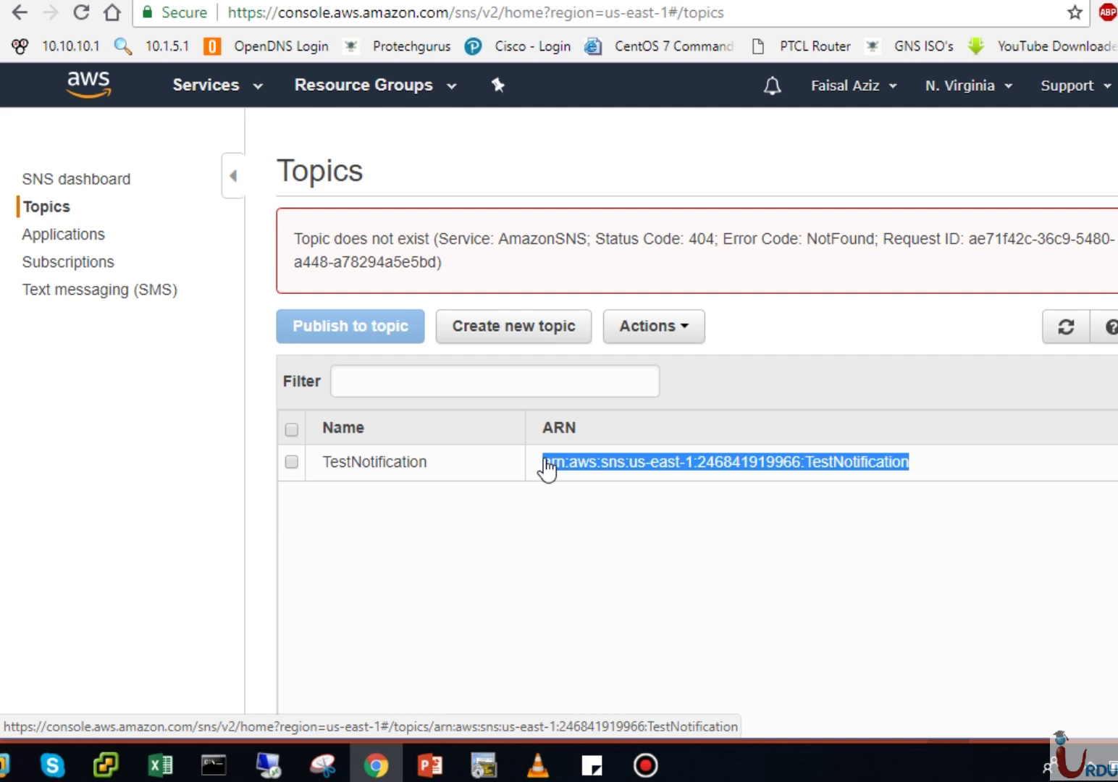
pyautogui.click(291, 461)
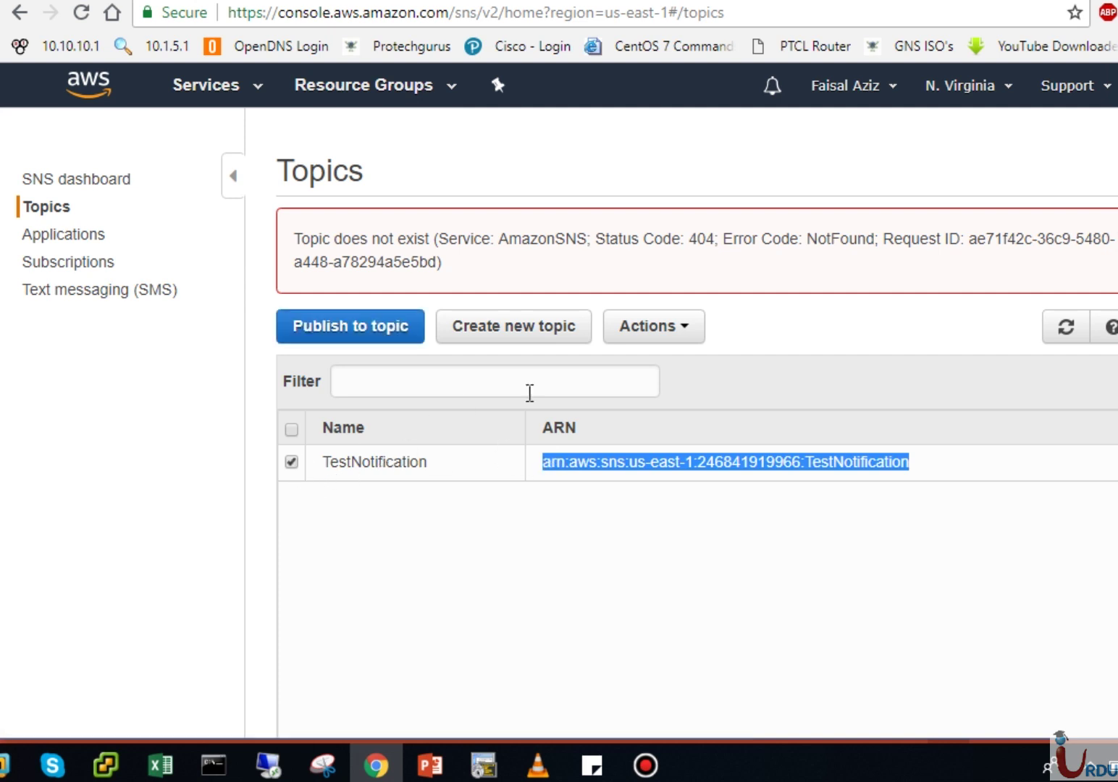
pyautogui.click(692, 330)
pyautogui.click(495, 553)
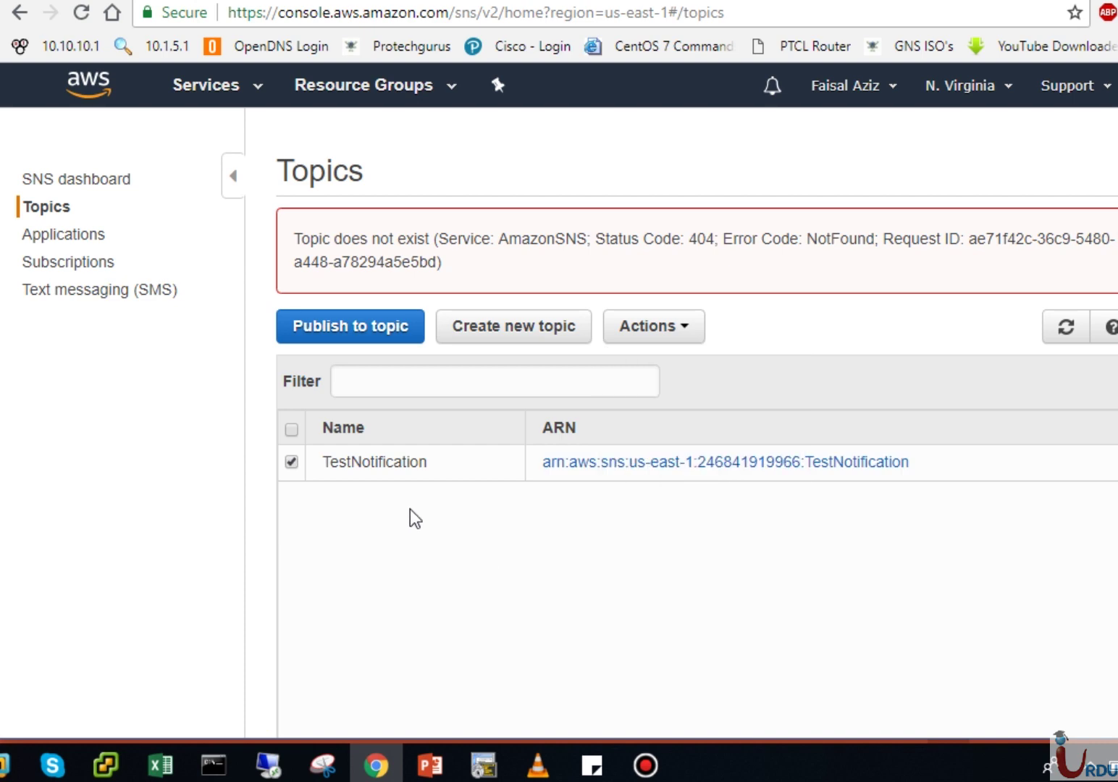
pyautogui.click(291, 461)
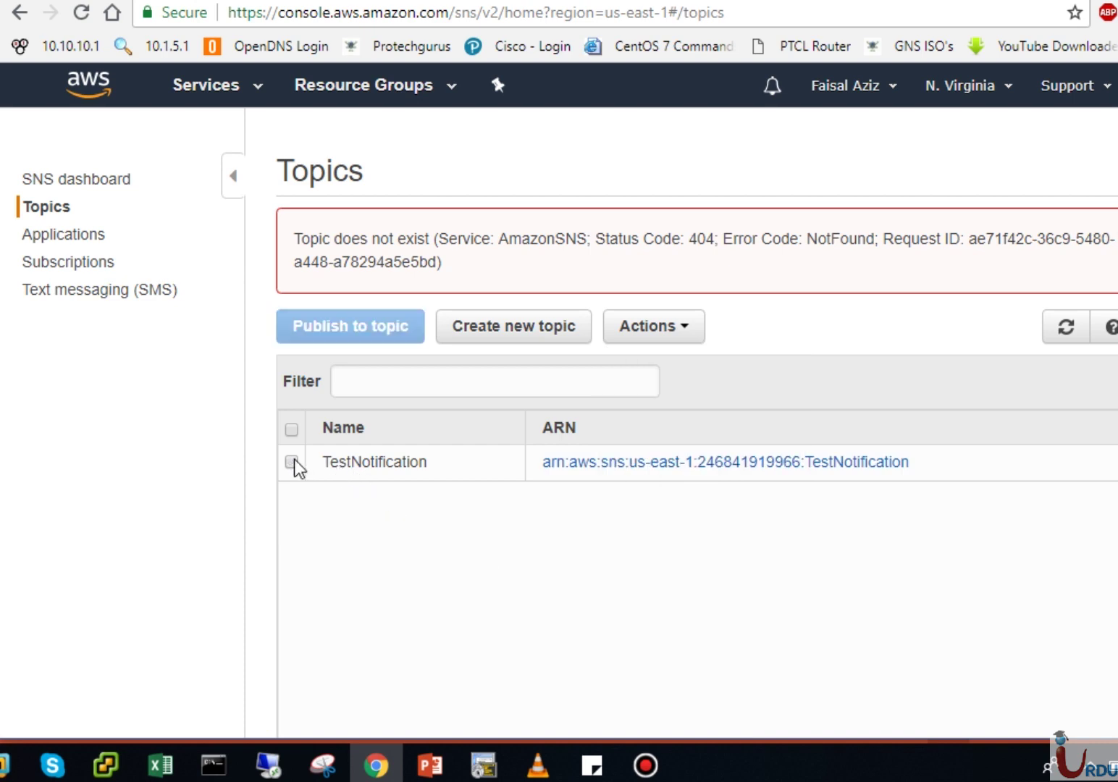
pyautogui.click(69, 263)
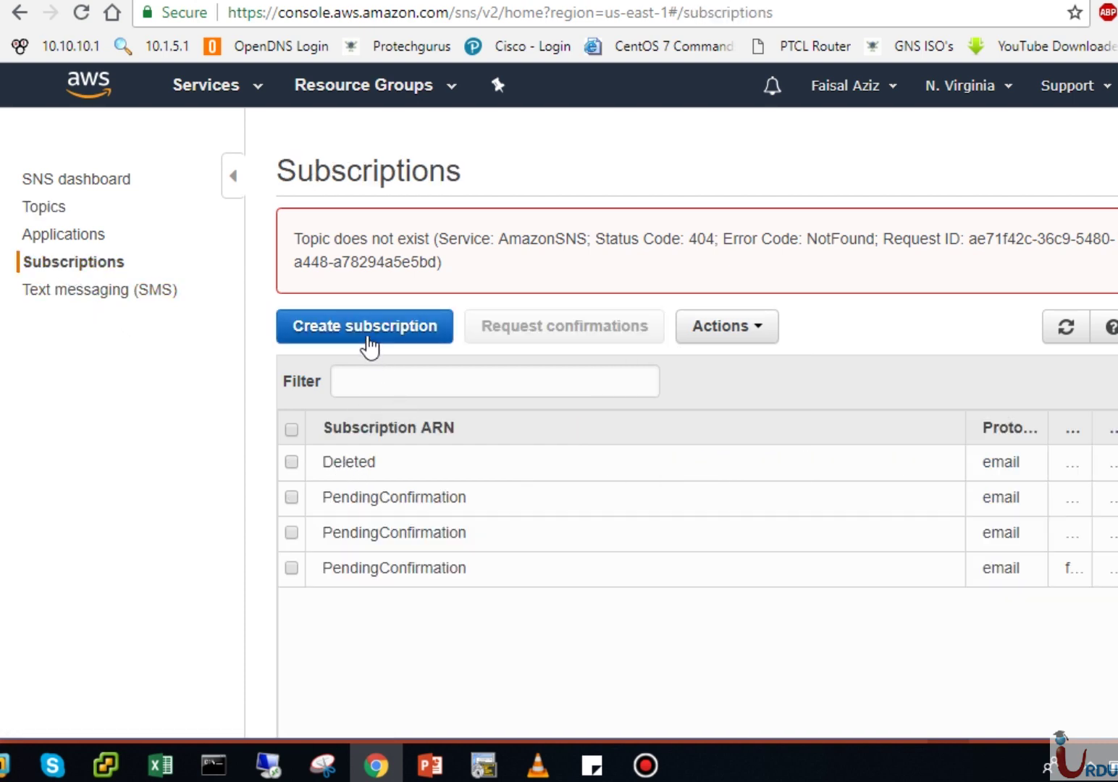
# Step: Start a subscription to the pasted TestNotification topic ARN using the Email protocol
pyautogui.click(368, 336)
pyautogui.click(478, 458)
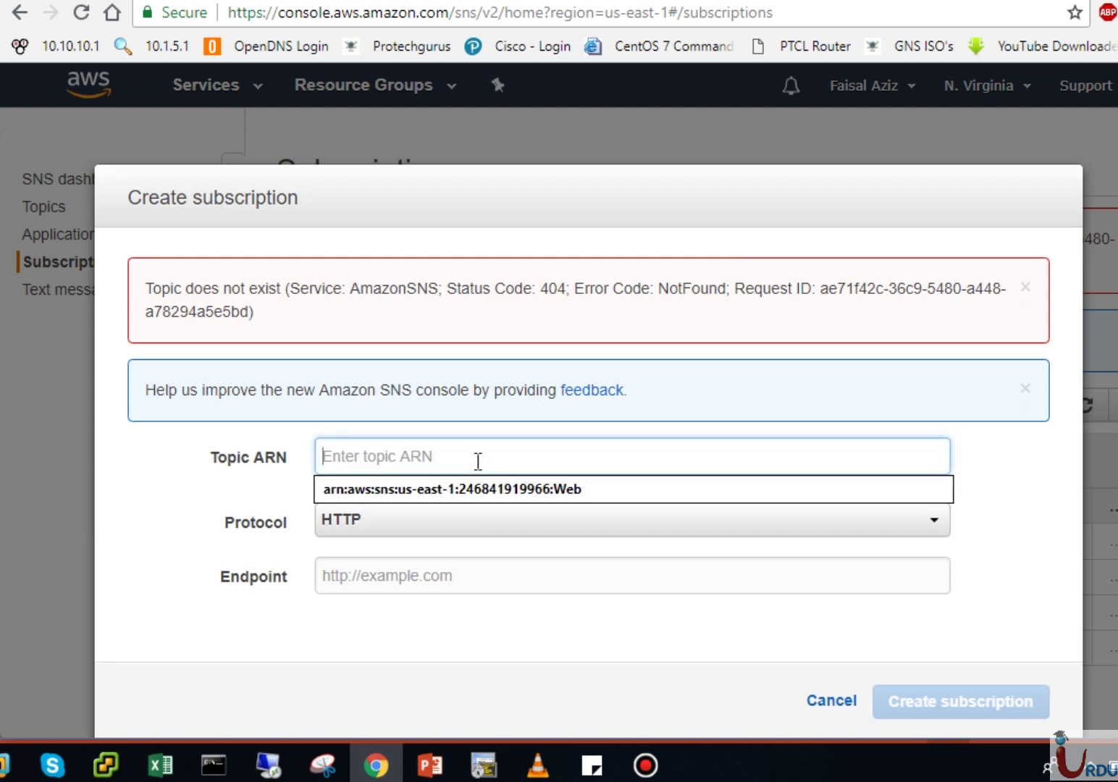
pyautogui.hotkey('ctrl', 'v')
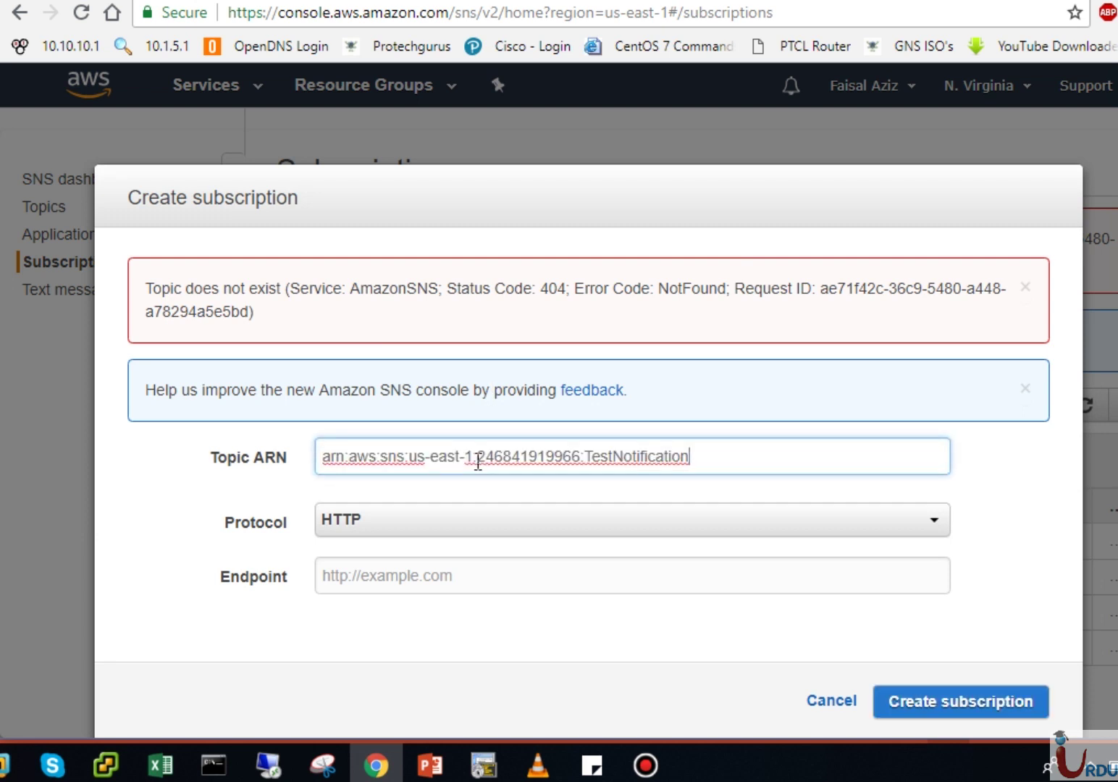
pyautogui.click(436, 529)
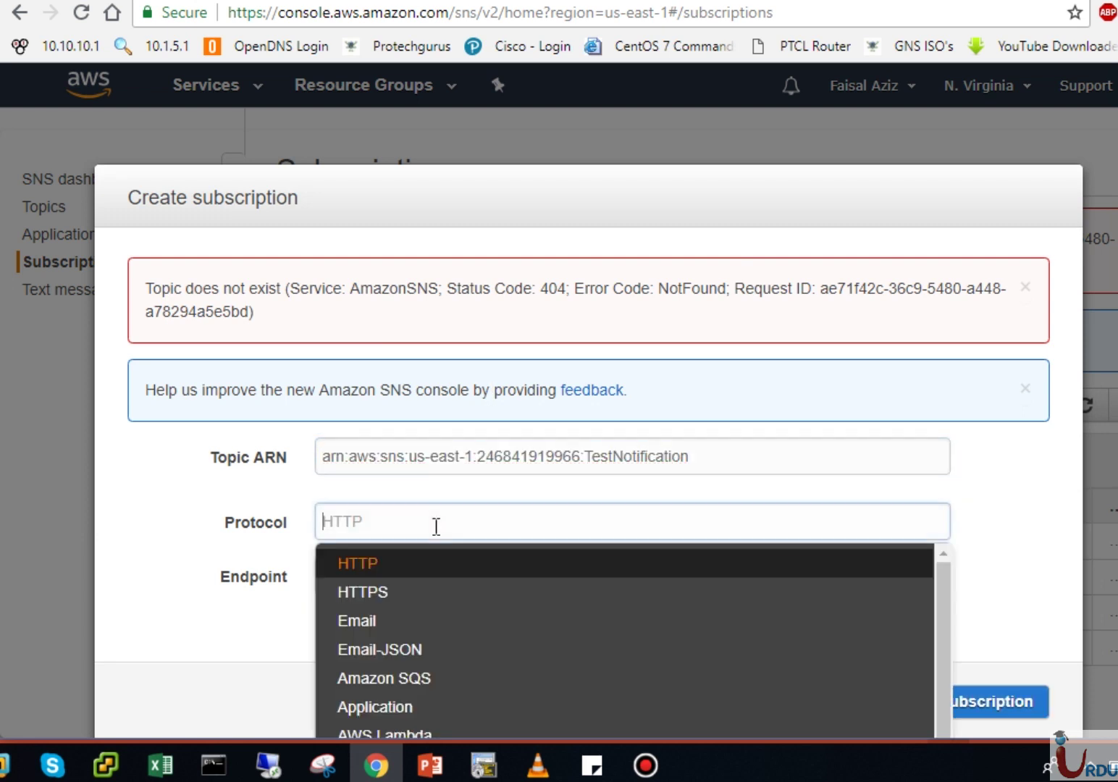
pyautogui.click(395, 620)
# Step: Enter the Gmail address as endpoint, create the subscription, and refresh the subscriptions list
pyautogui.click(392, 577)
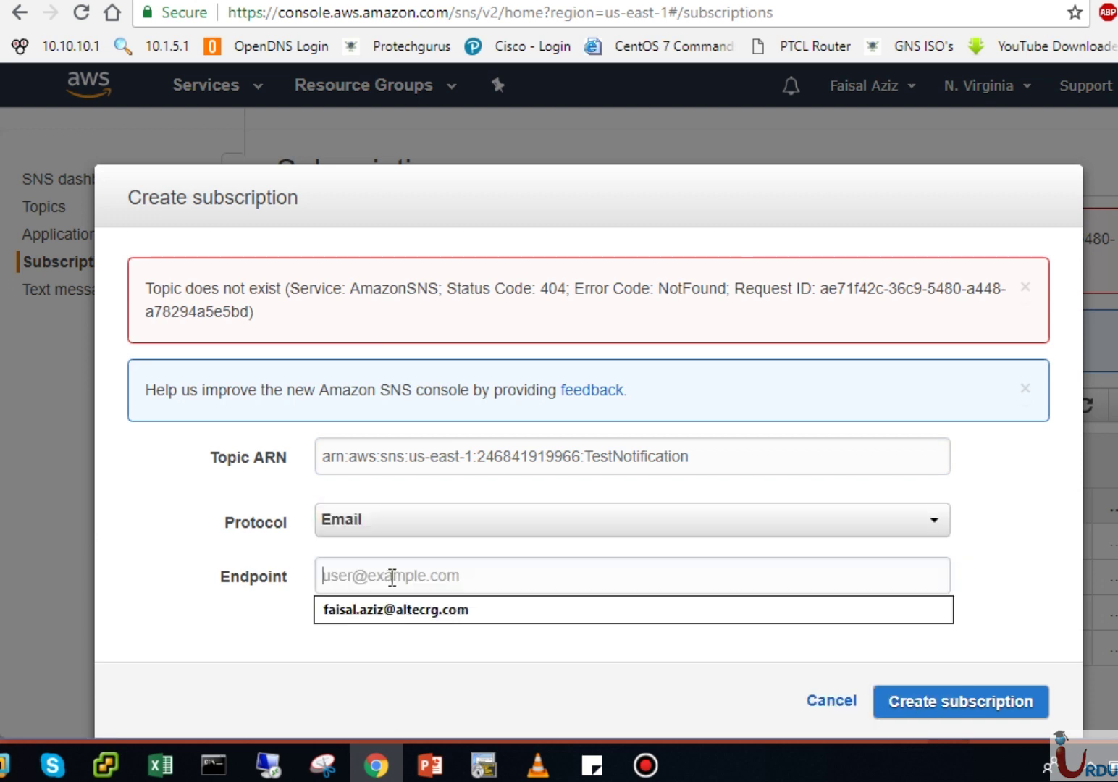
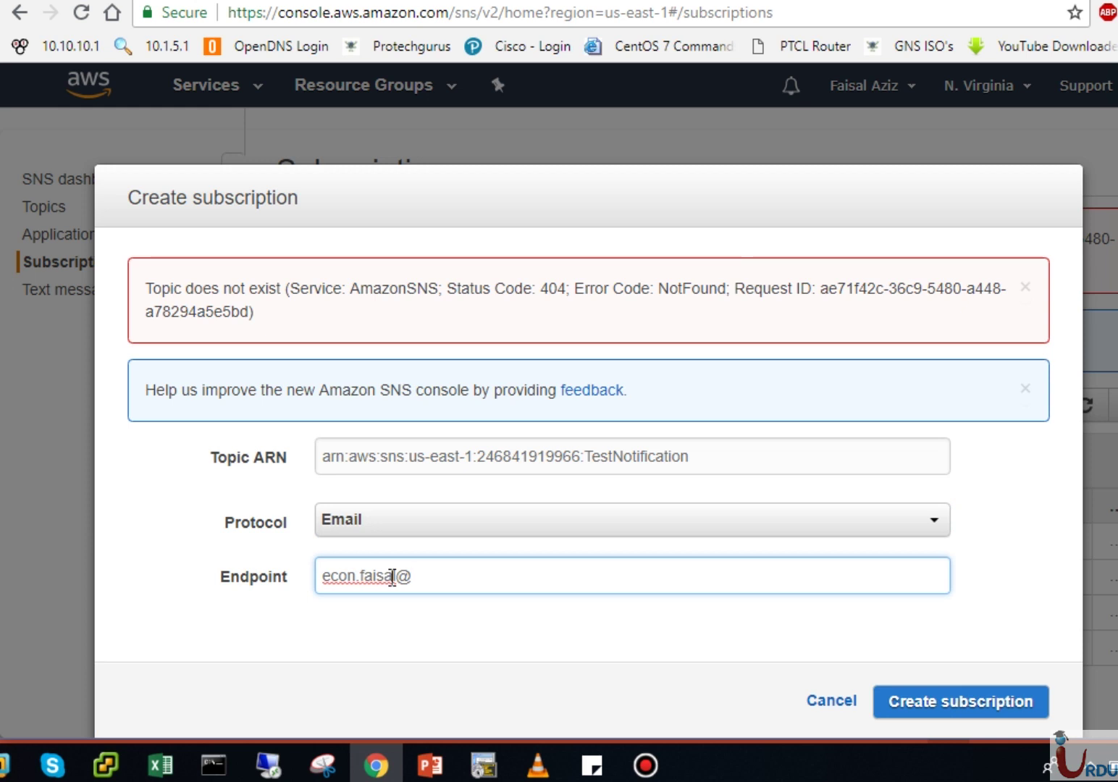
pyautogui.click(938, 703)
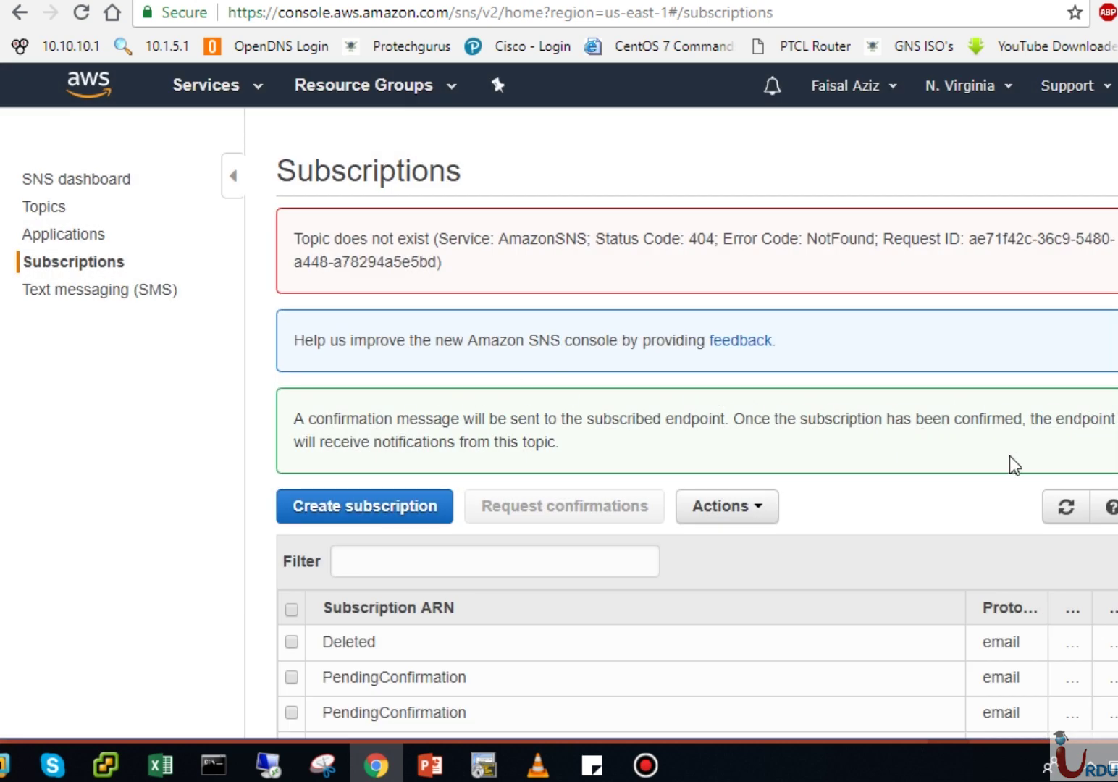
pyautogui.click(1066, 506)
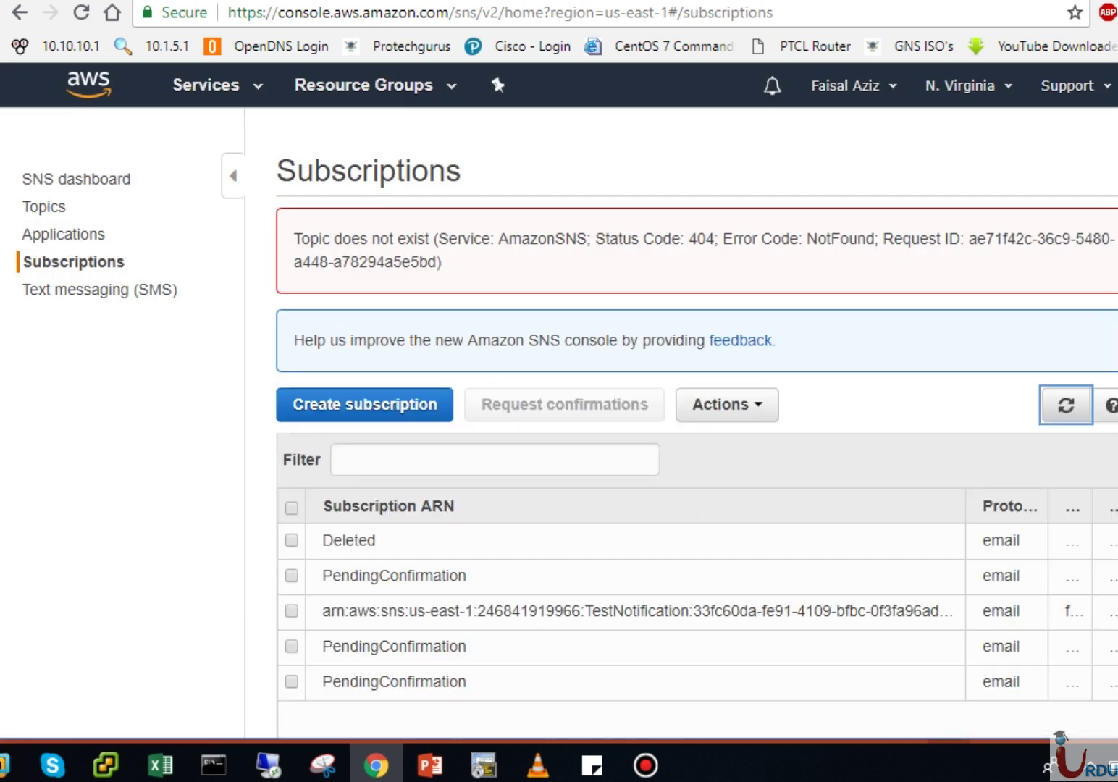
# Step: Return to Topics and open the TestNotification topic's details page
pyautogui.scroll(-1, 1108, 478)
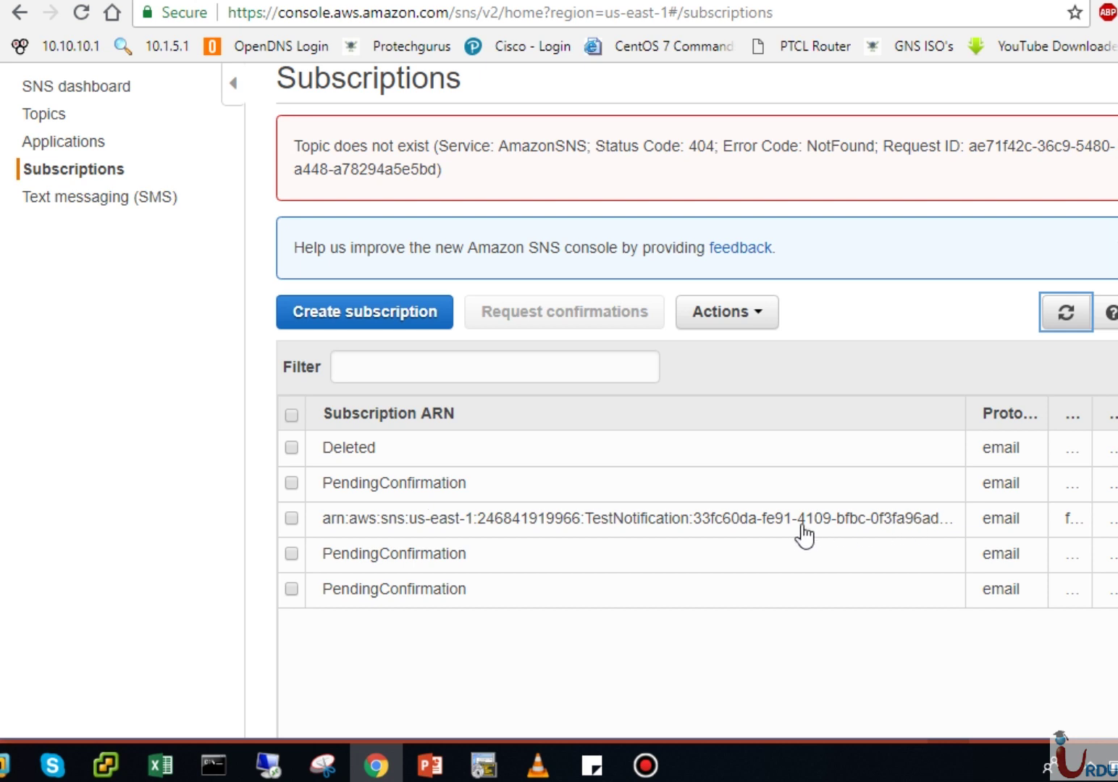
pyautogui.click(45, 115)
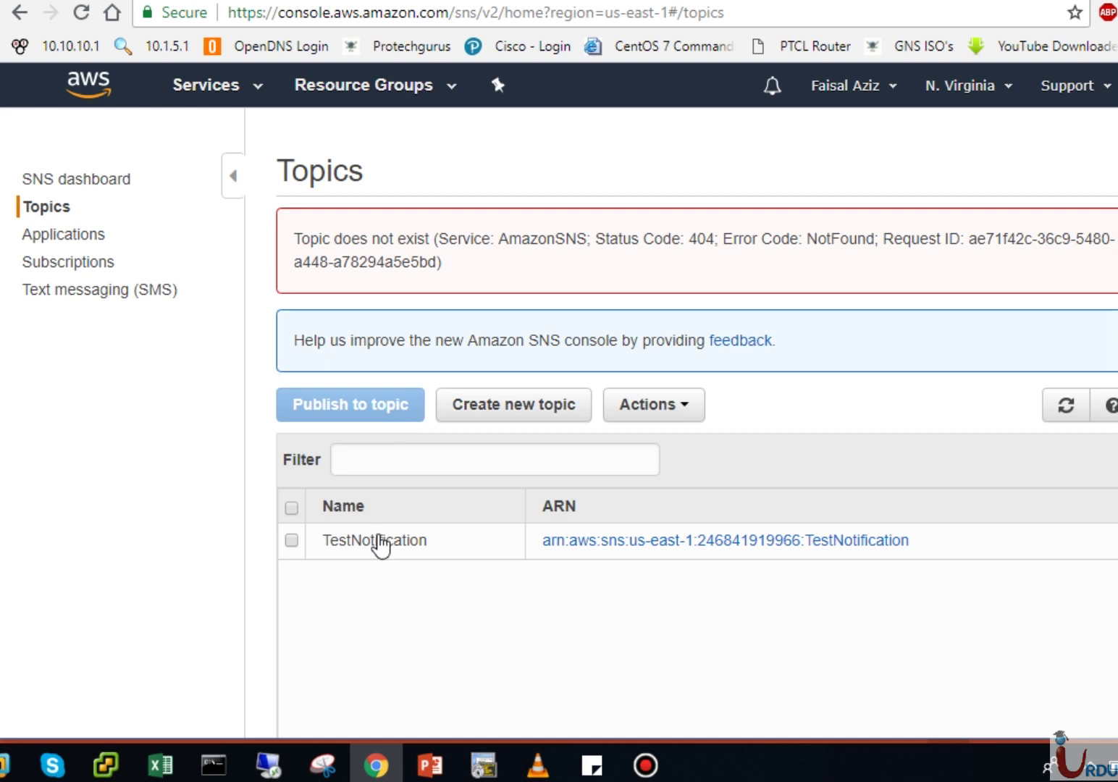
pyautogui.click(585, 541)
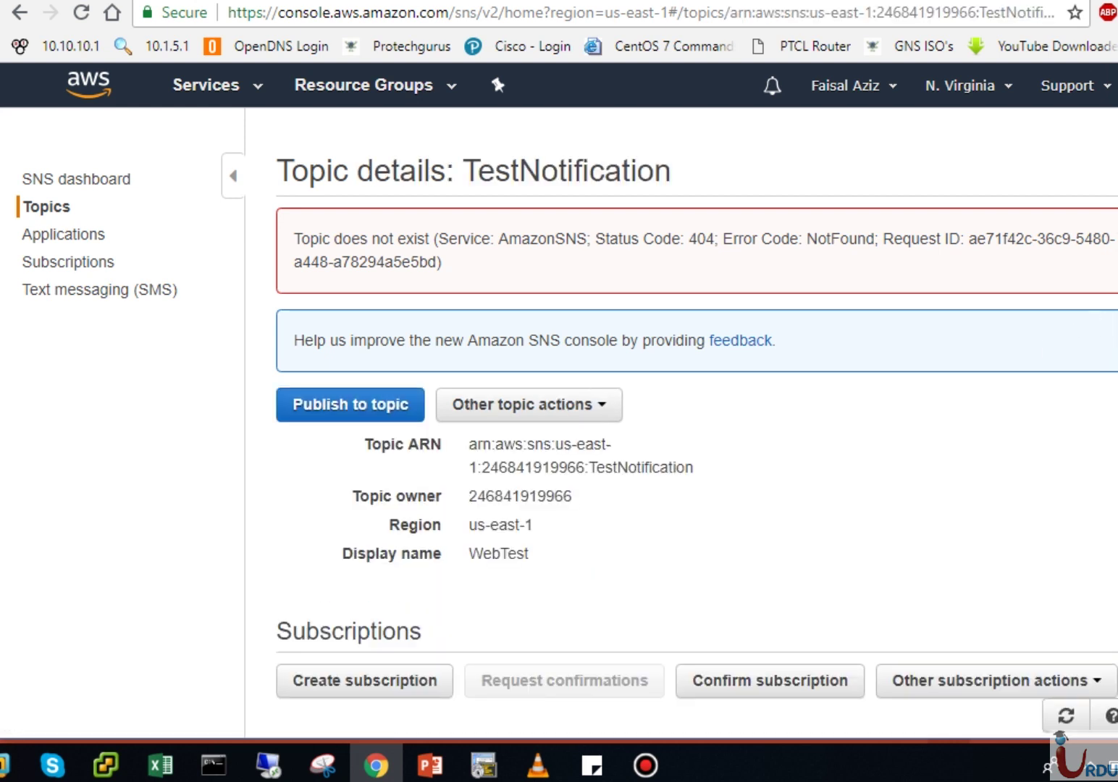
# Step: Open the latest WebTest confirmation email in Gmail and follow its Confirm subscription link
pyautogui.scroll(-3, 559, 398)
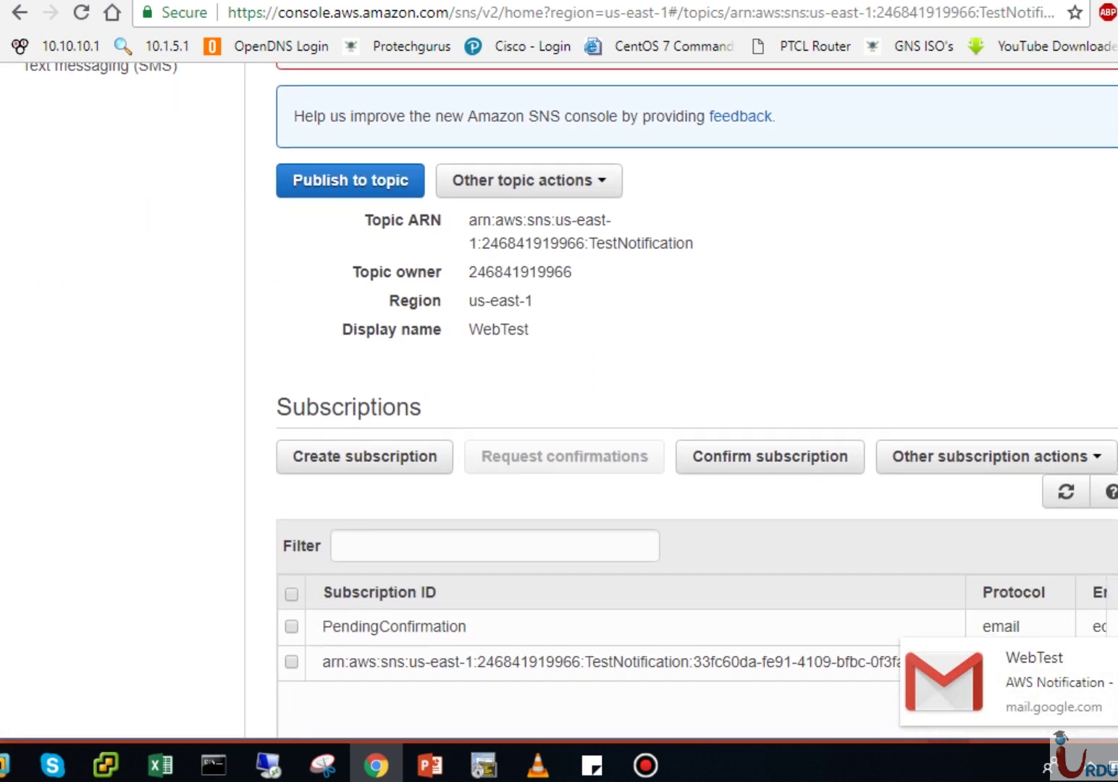
pyautogui.click(1049, 687)
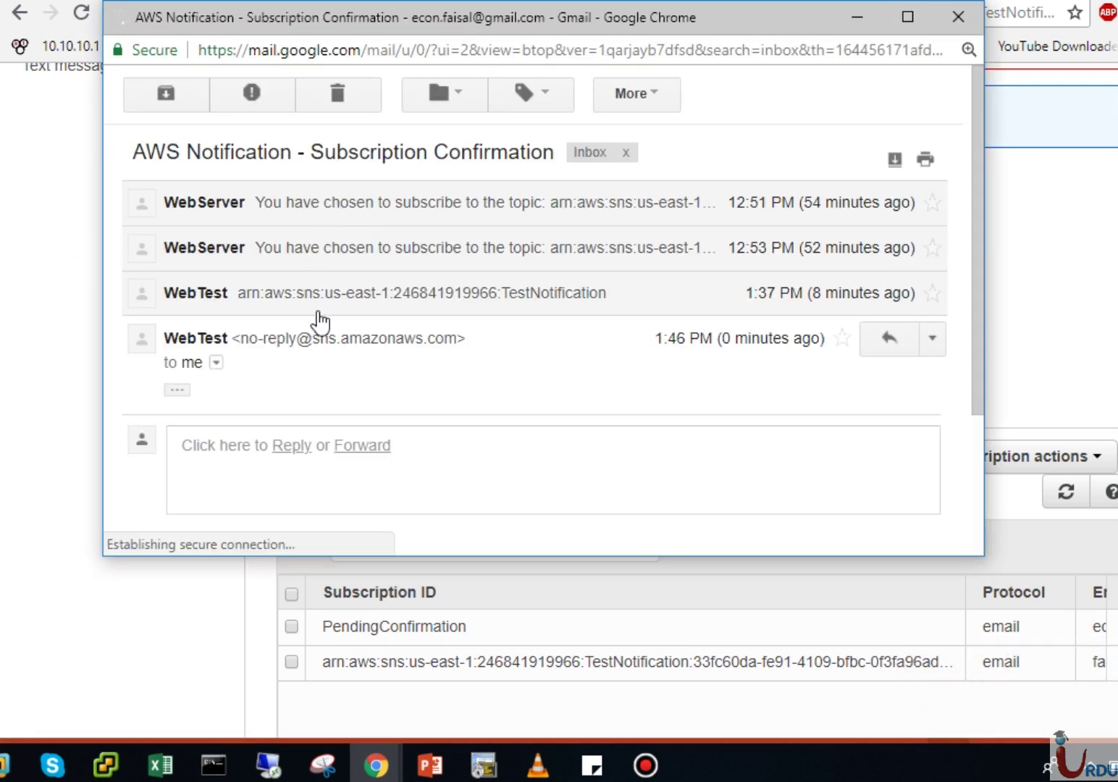
pyautogui.click(179, 393)
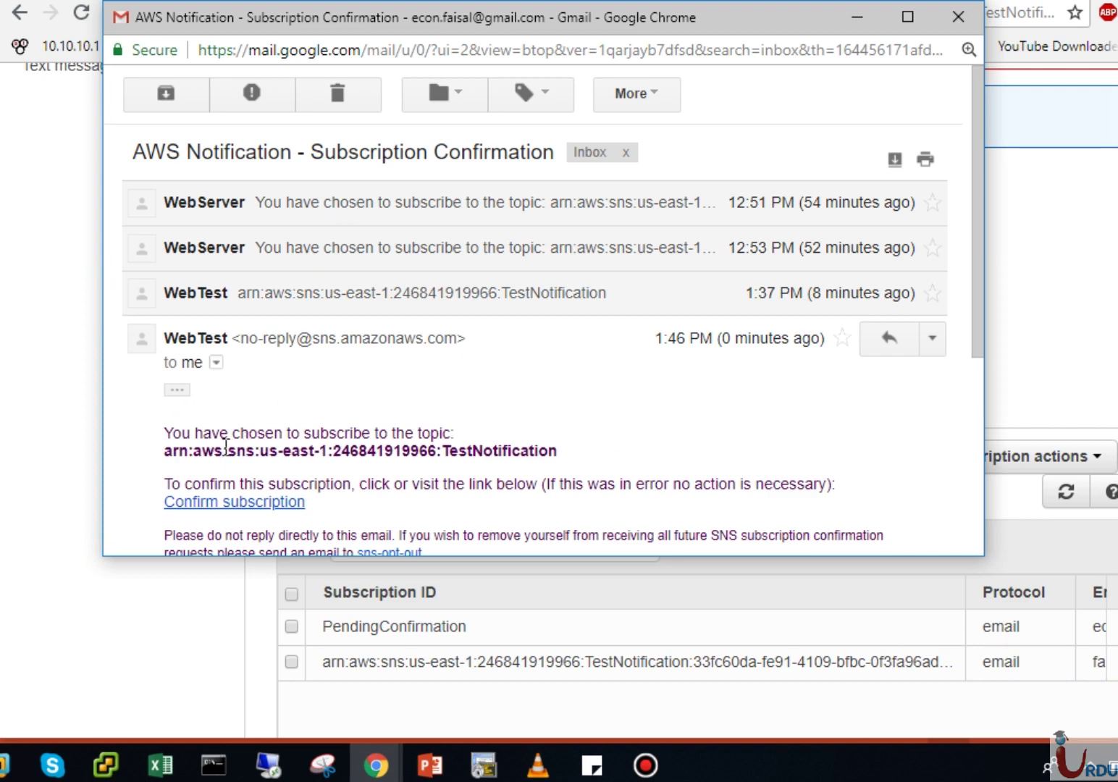
pyautogui.click(276, 504)
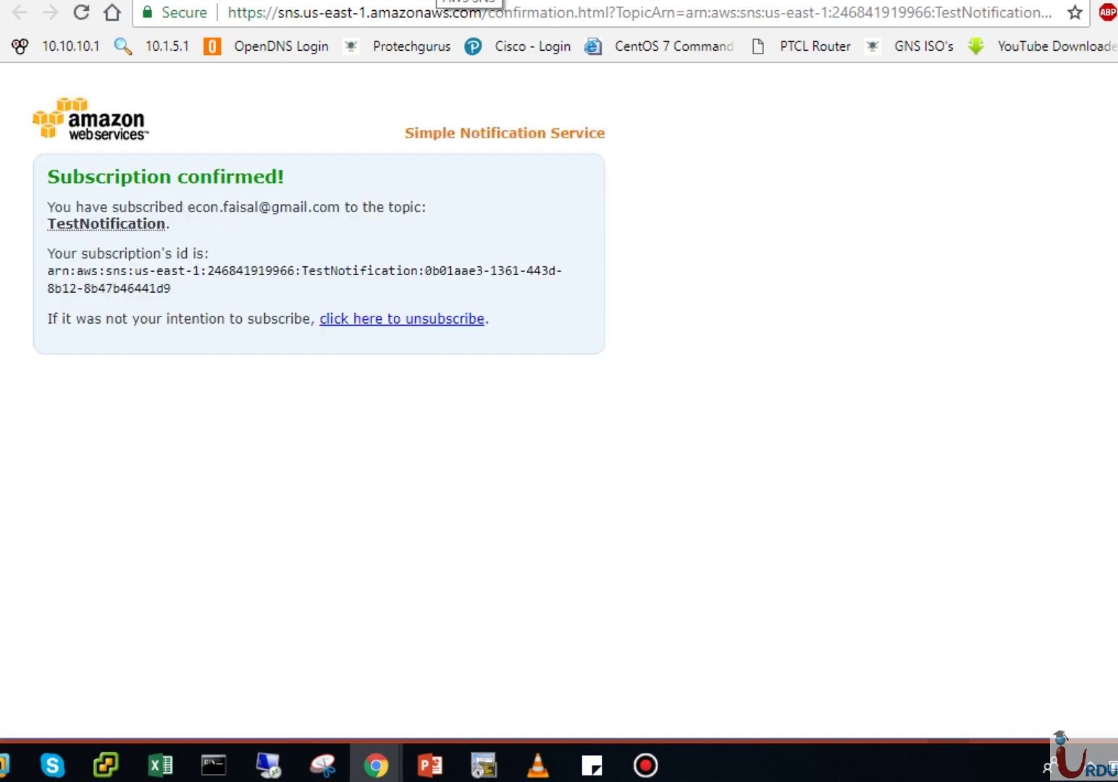
# Step: Refresh the TestNotification topic's subscriptions so both email subscriptions appear confirmed
pyautogui.click(463, 1)
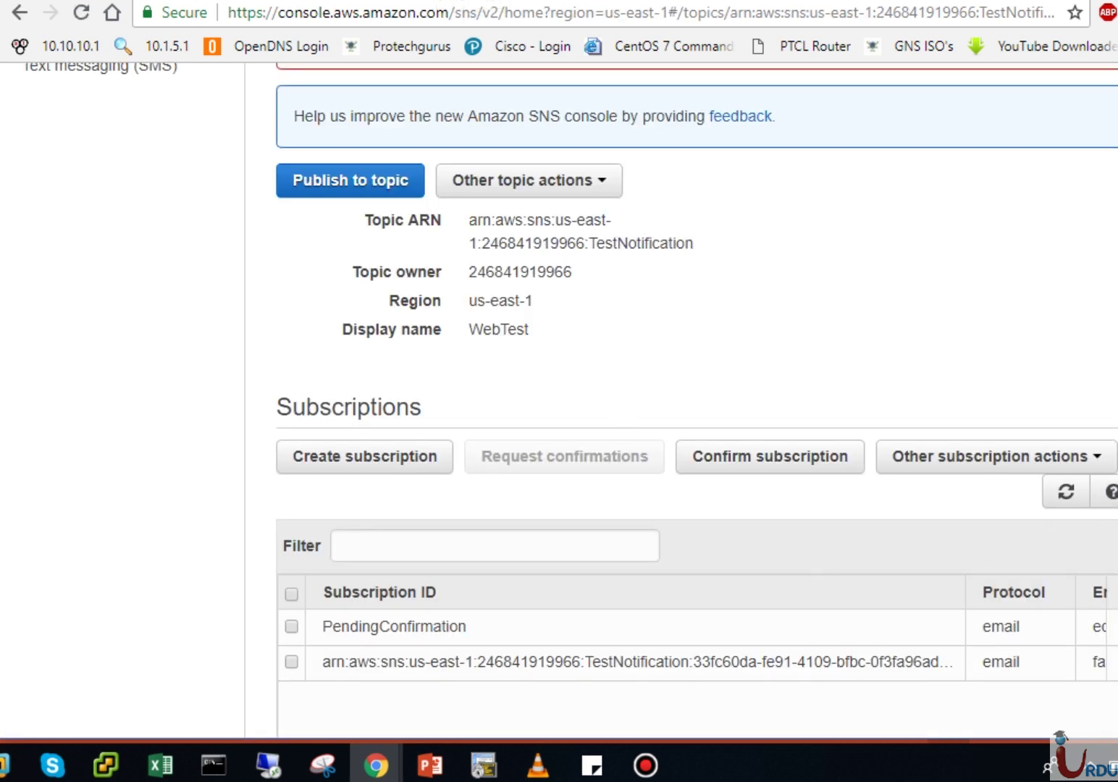
pyautogui.scroll(-2, 554, 521)
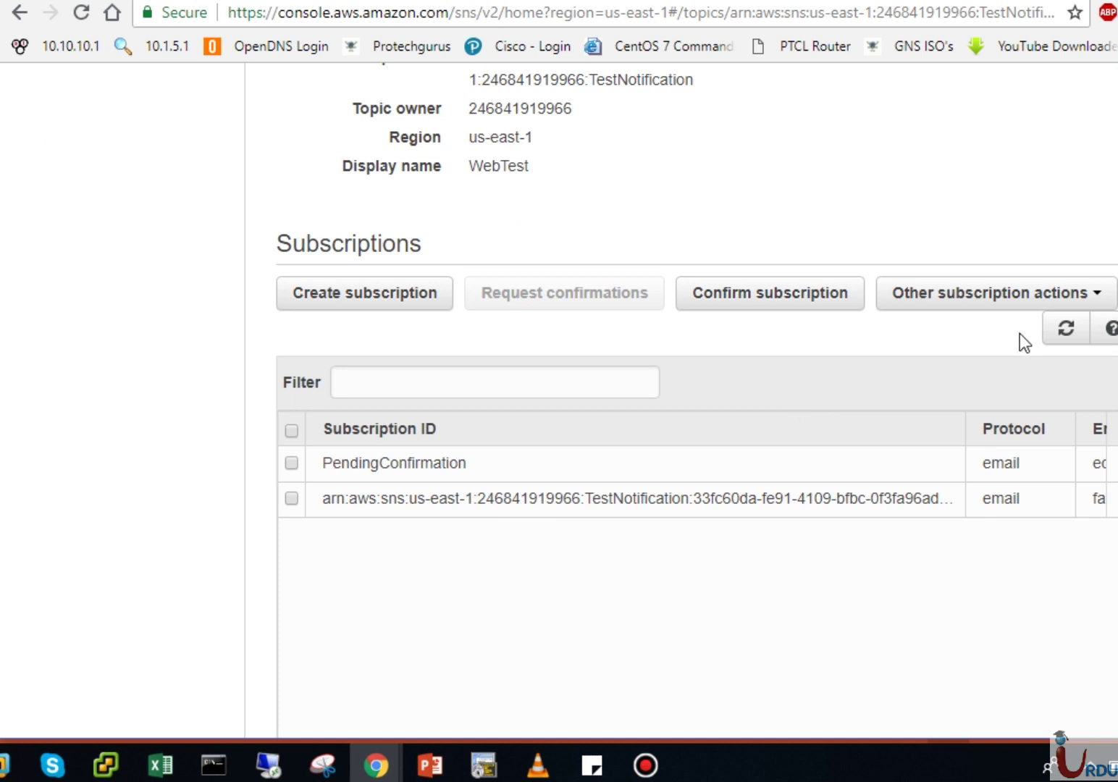
pyautogui.click(1067, 335)
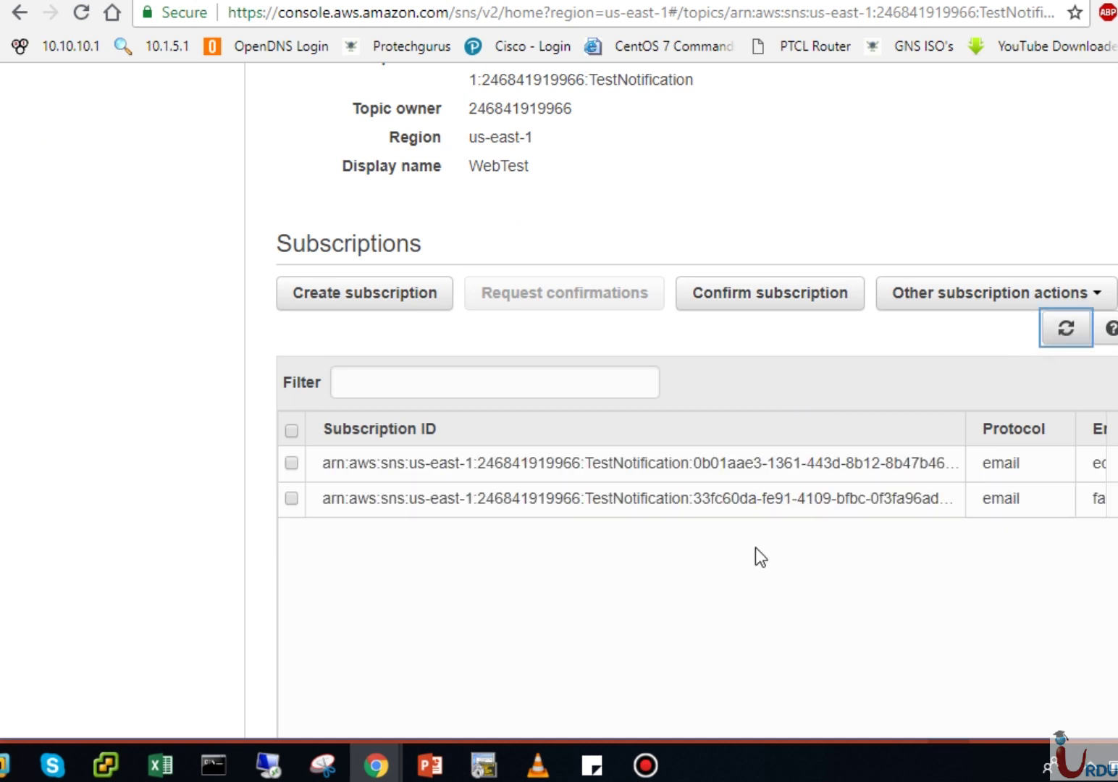
pyautogui.scroll(5, 651, 579)
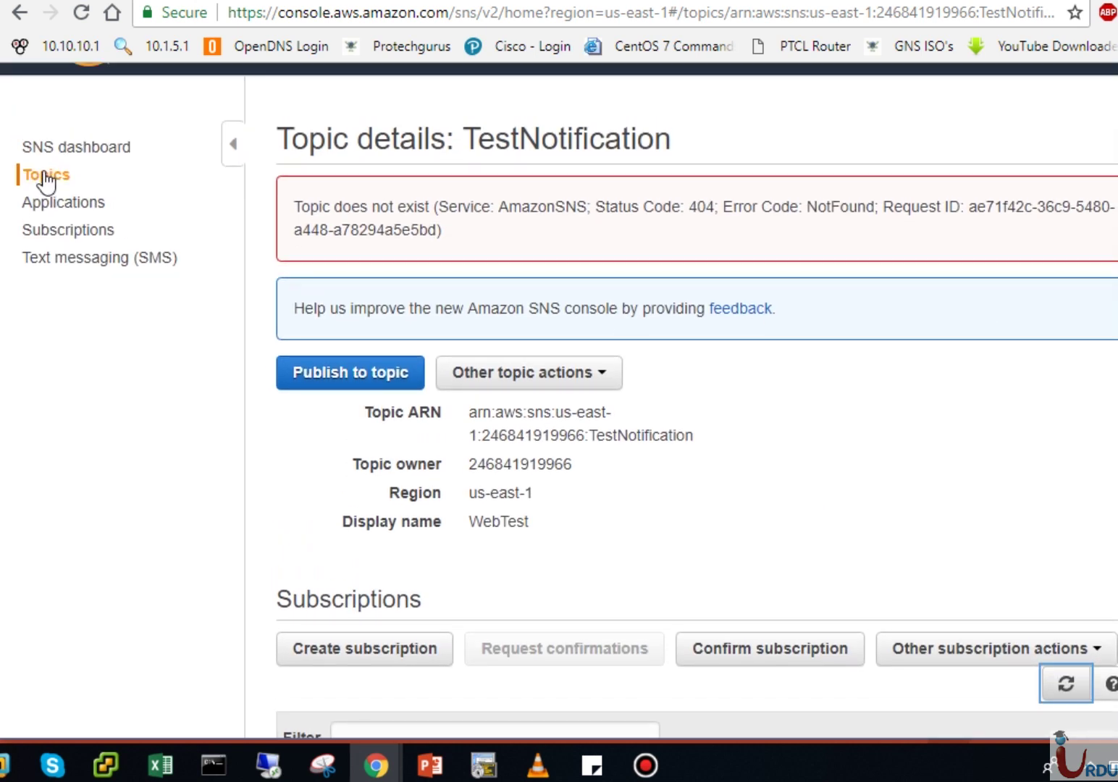
# Step: Start a Publish message for TestNotification with the subject 'Test mail at outlook'
pyautogui.click(44, 176)
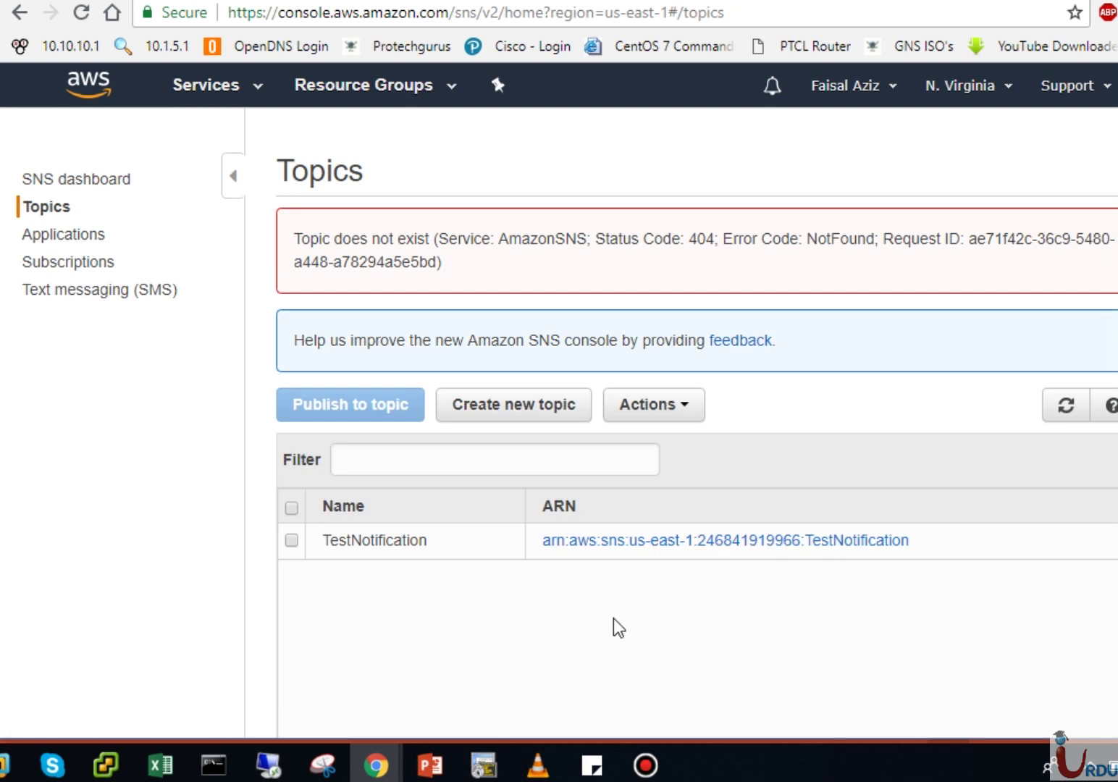
pyautogui.click(293, 541)
pyautogui.click(357, 407)
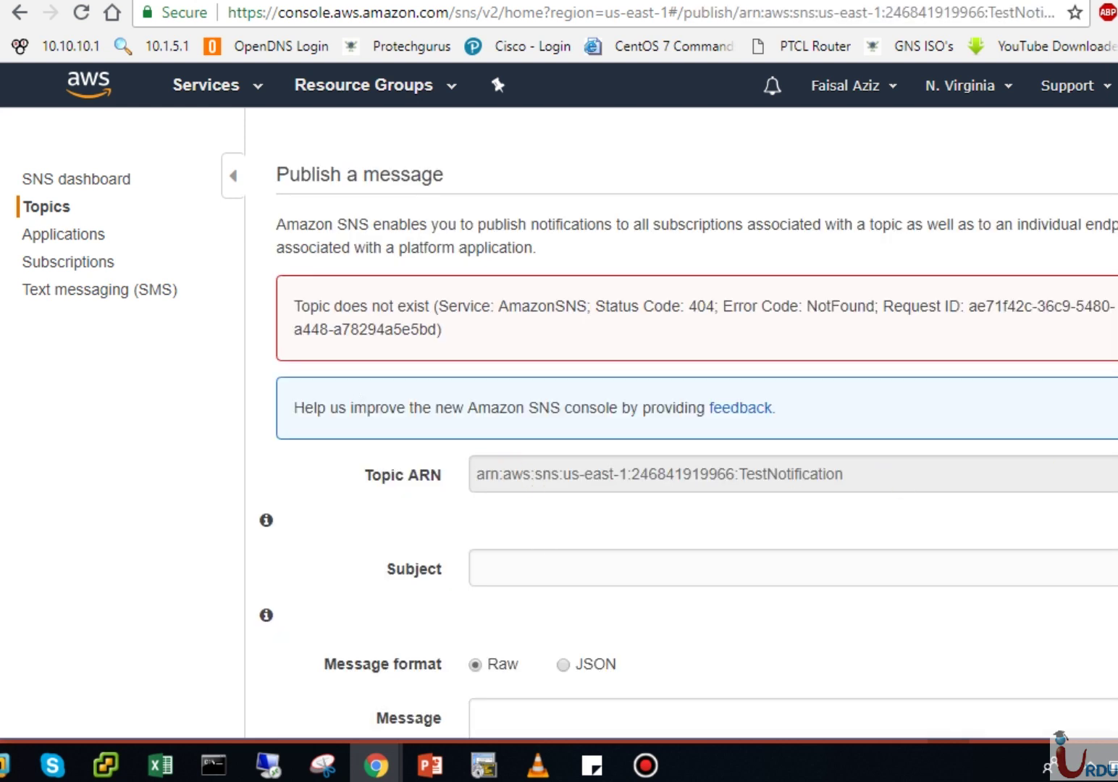
pyautogui.scroll(-3, 1073, 439)
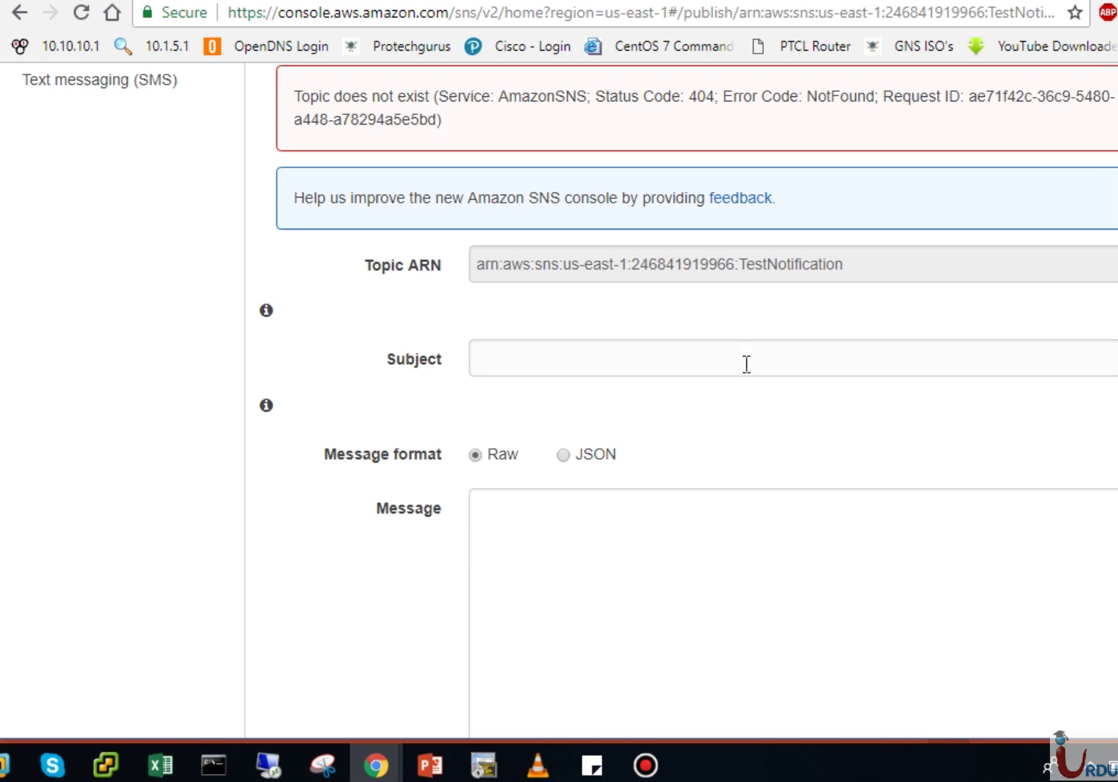
pyautogui.click(747, 362)
pyautogui.click(1113, 105)
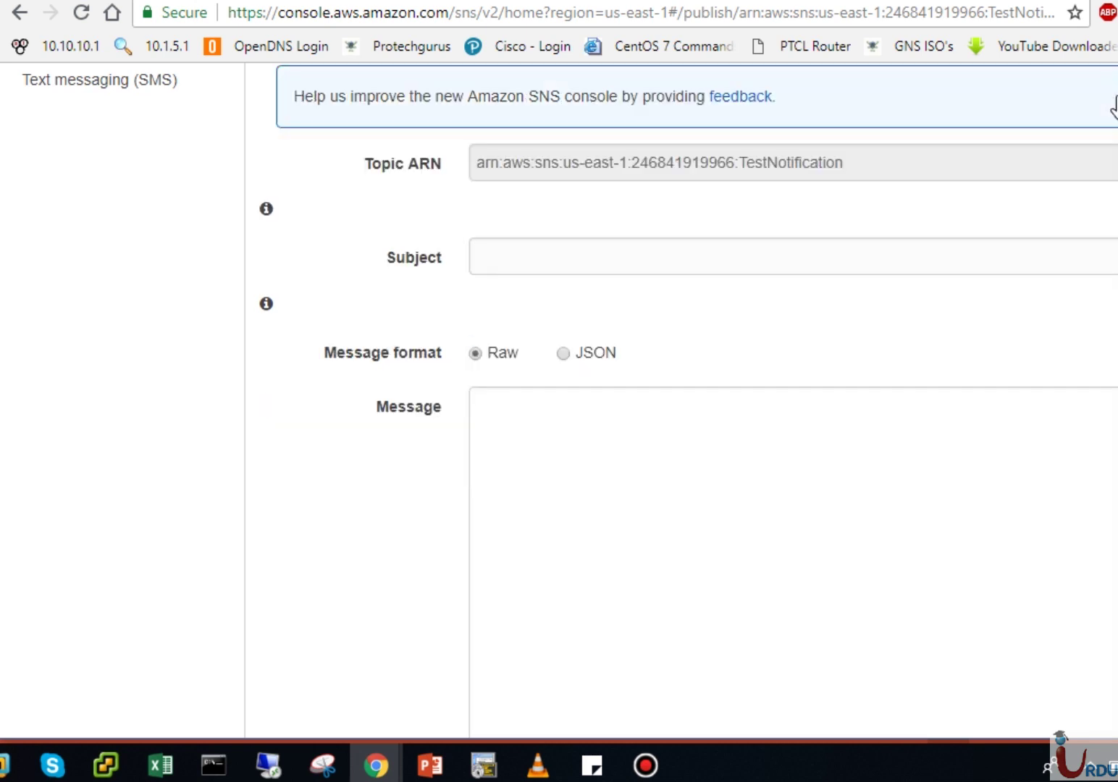
pyautogui.scroll(2, 569, 398)
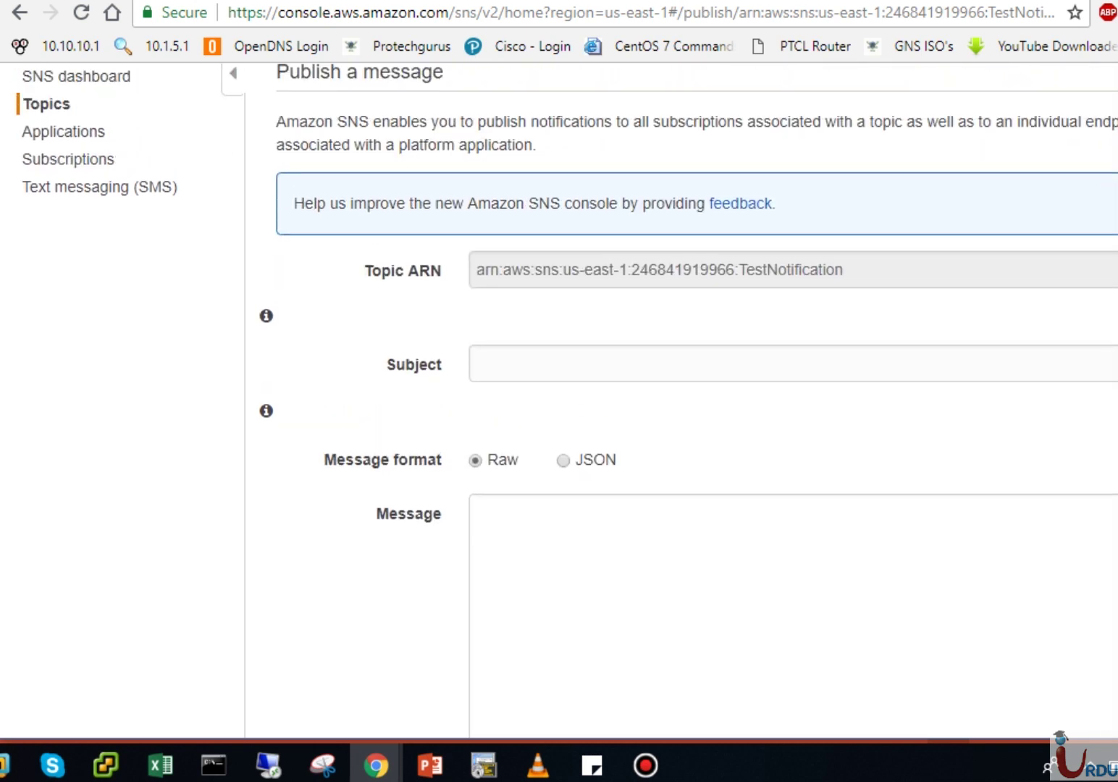
pyautogui.click(745, 360)
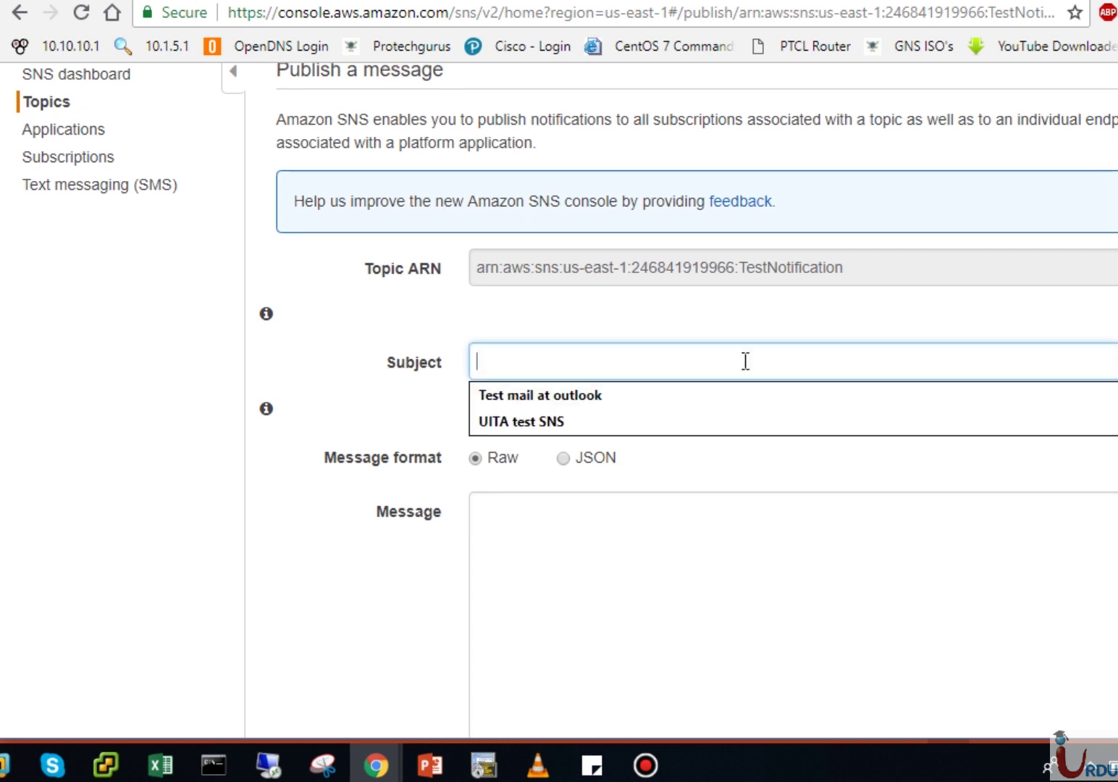
pyautogui.click(619, 400)
# Step: Set the message body to 'Welcome to UITA SNS' and TTL to 60, then publish
pyautogui.click(516, 521)
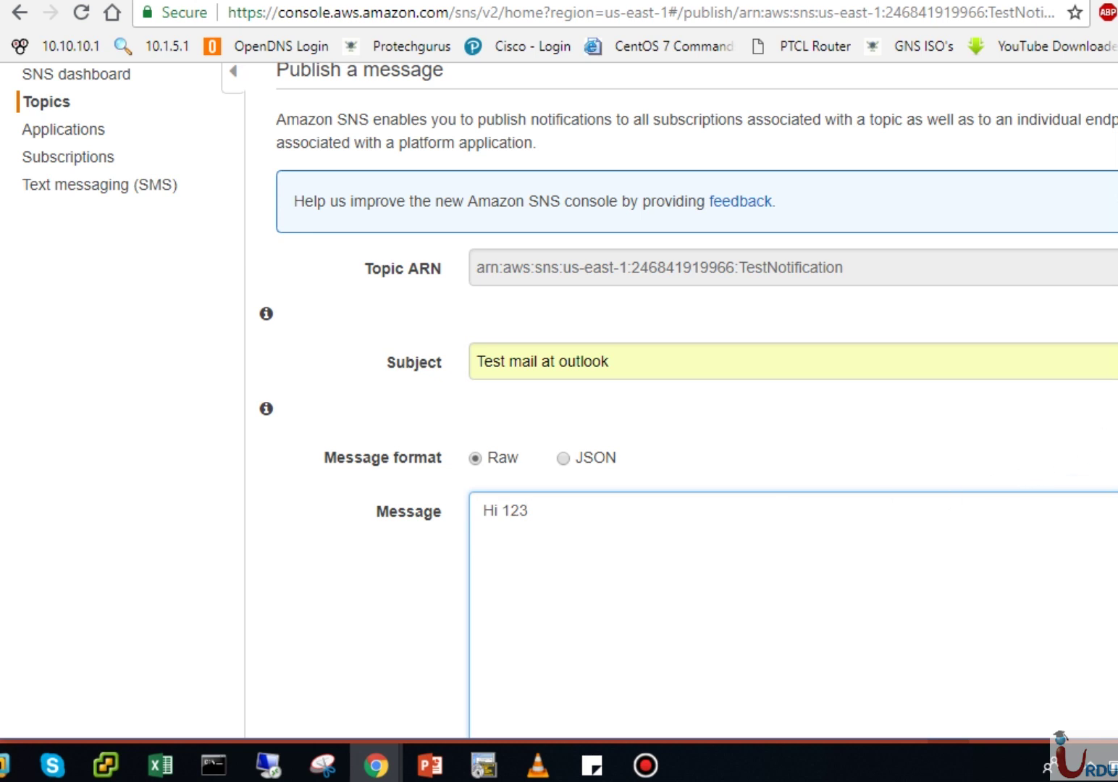
pyautogui.scroll(-3, 695, 398)
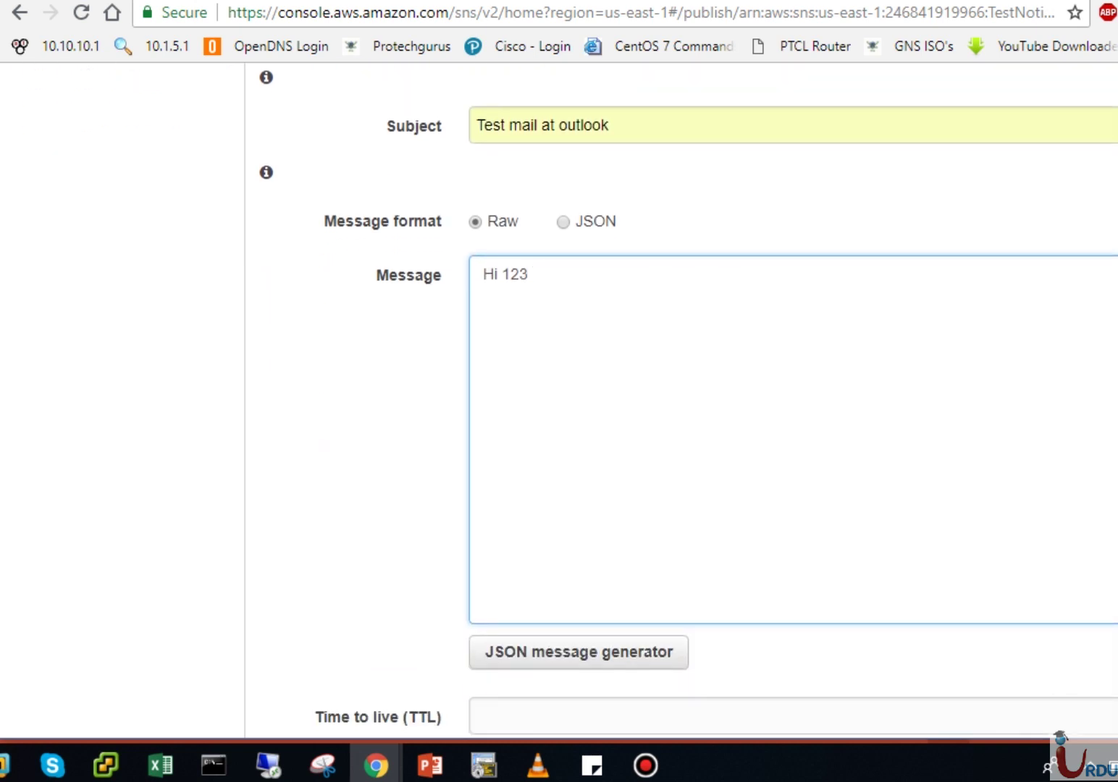
pyautogui.press('BackSpace')
pyautogui.press('BackSpace')
pyautogui.write('Welcome to UITA SNS')
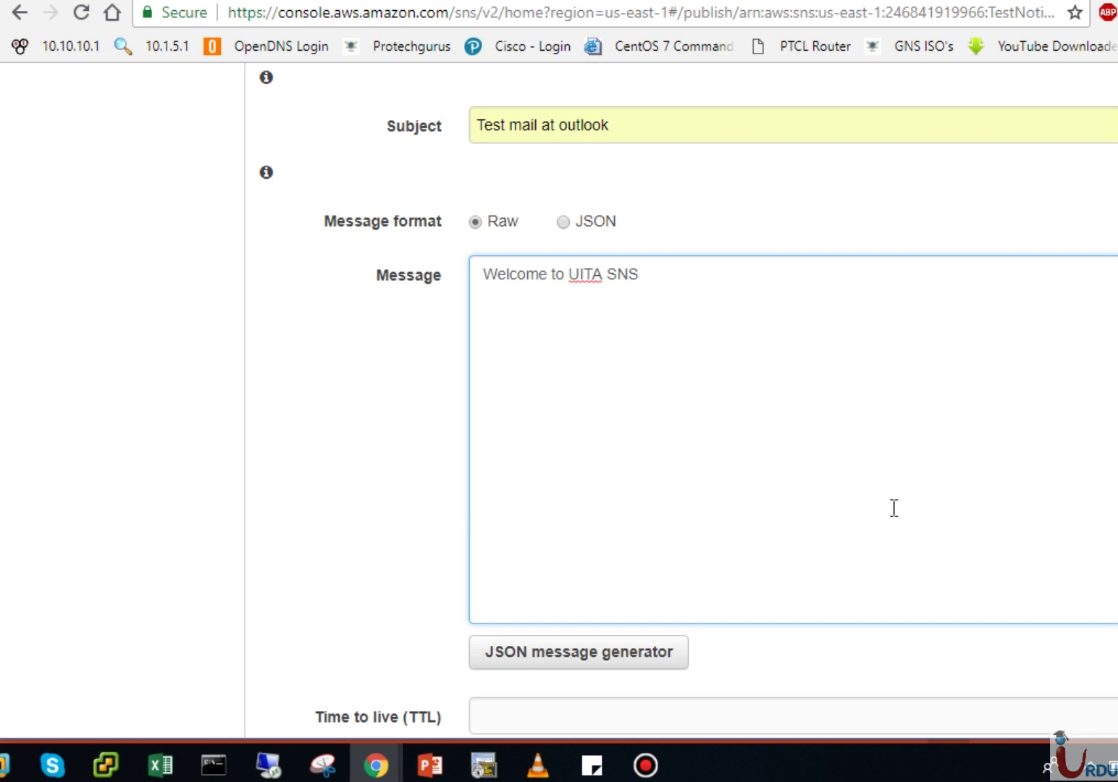
pyautogui.scroll(-2, 688, 404)
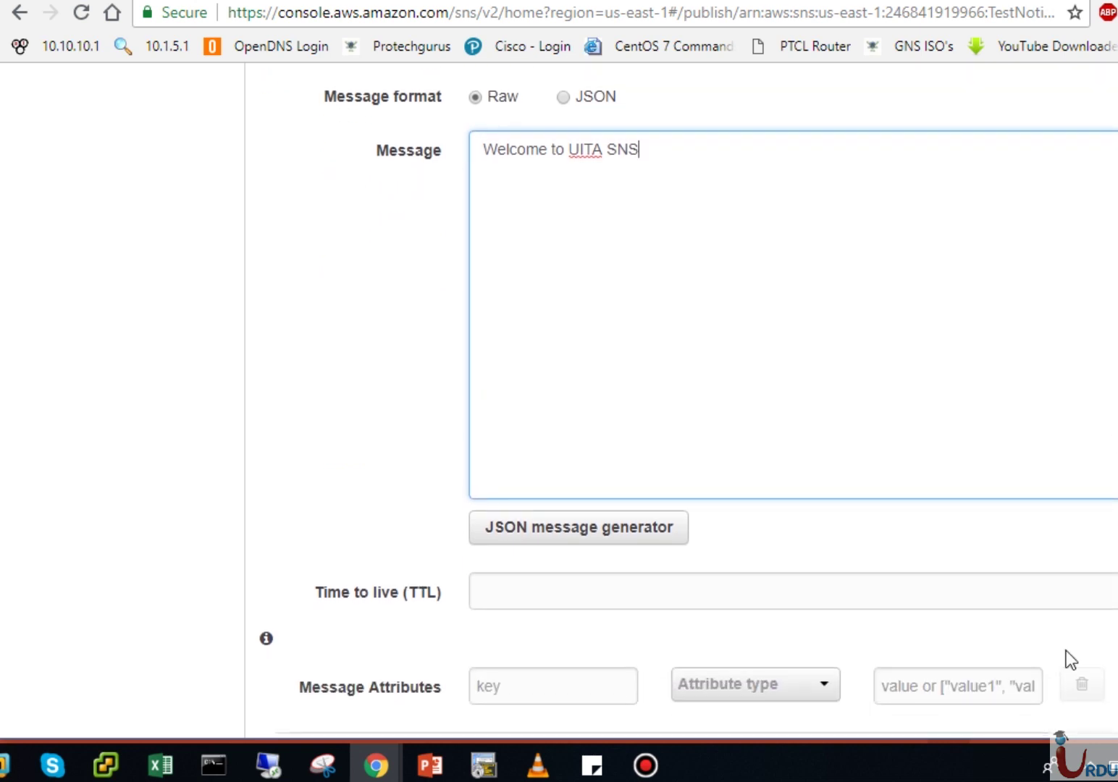
pyautogui.click(962, 595)
pyautogui.write('60')
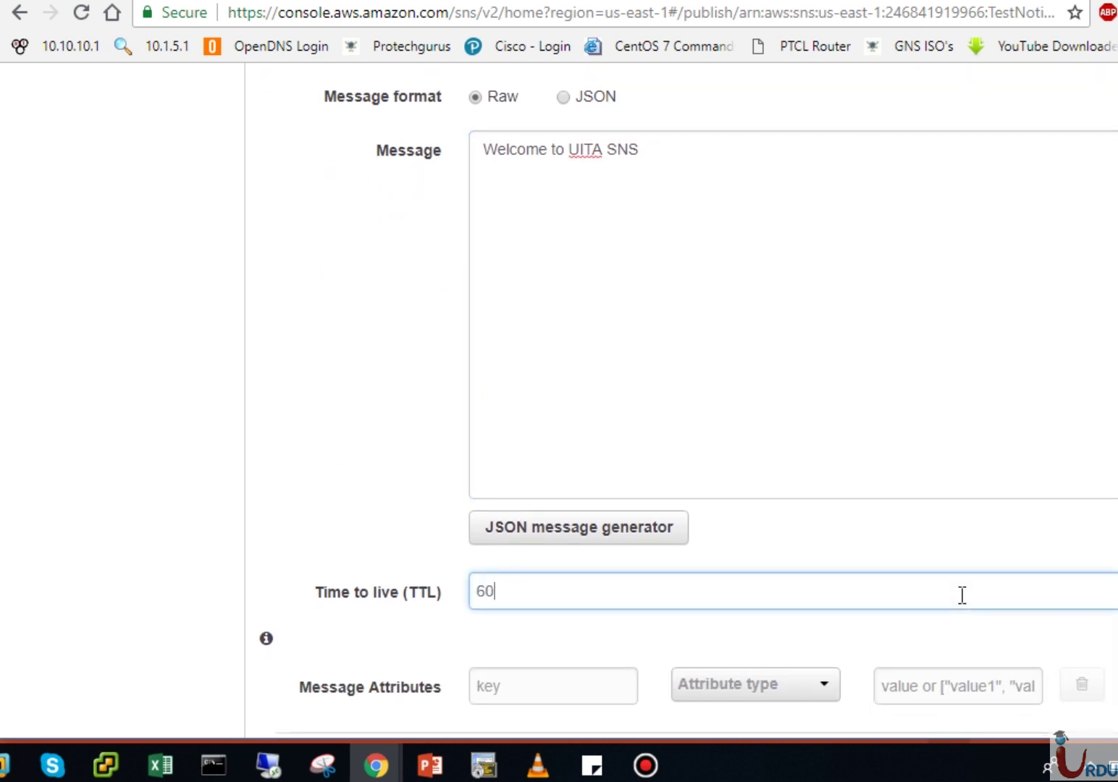
pyautogui.scroll(-2, 1068, 651)
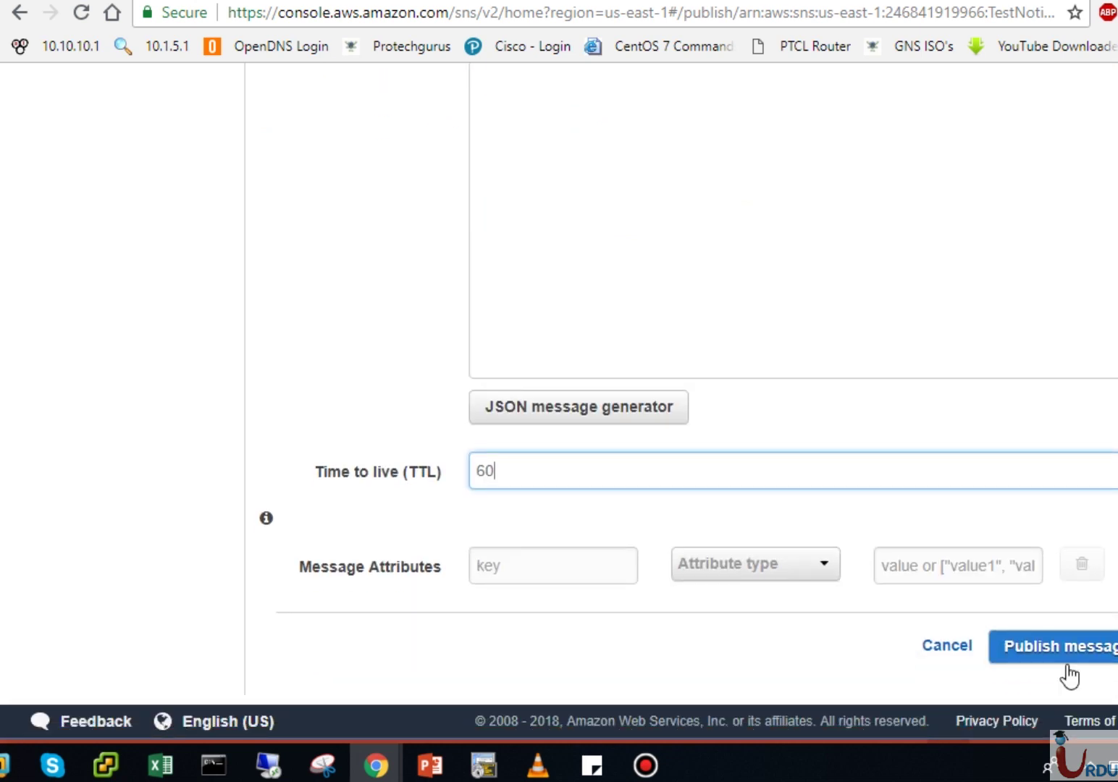
pyautogui.click(1046, 659)
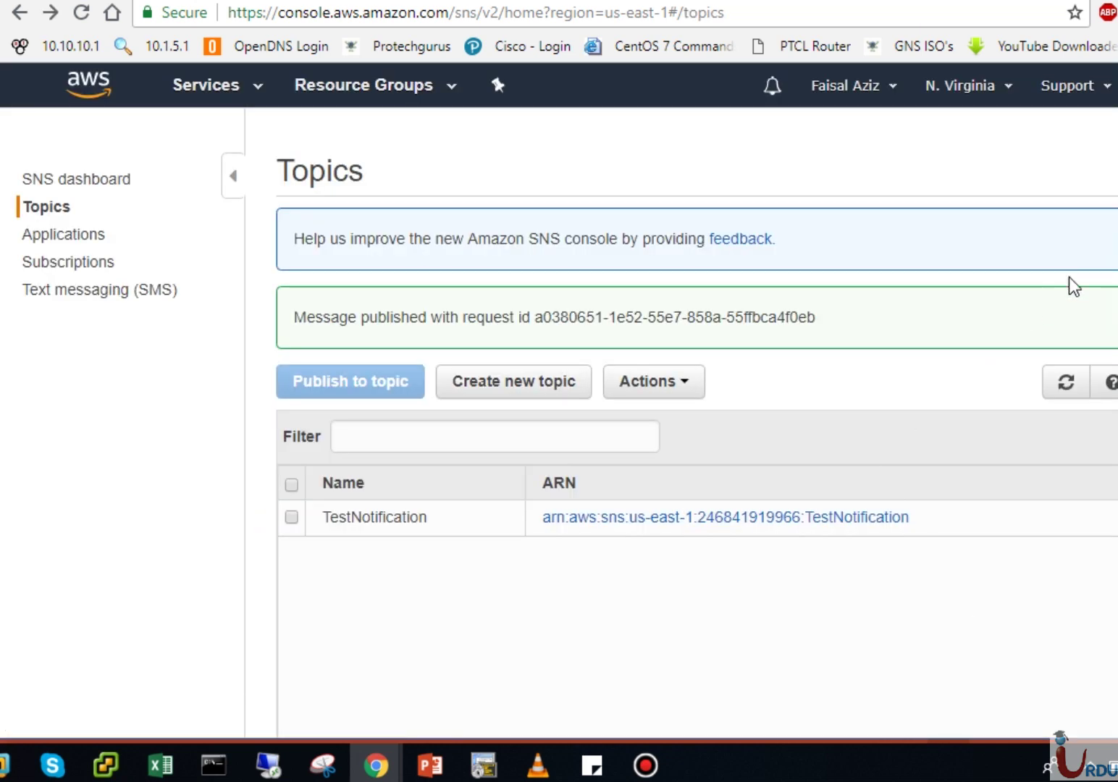
# Step: Dismiss the message-published and feedback notices and go to the Applications list
pyautogui.click(1113, 304)
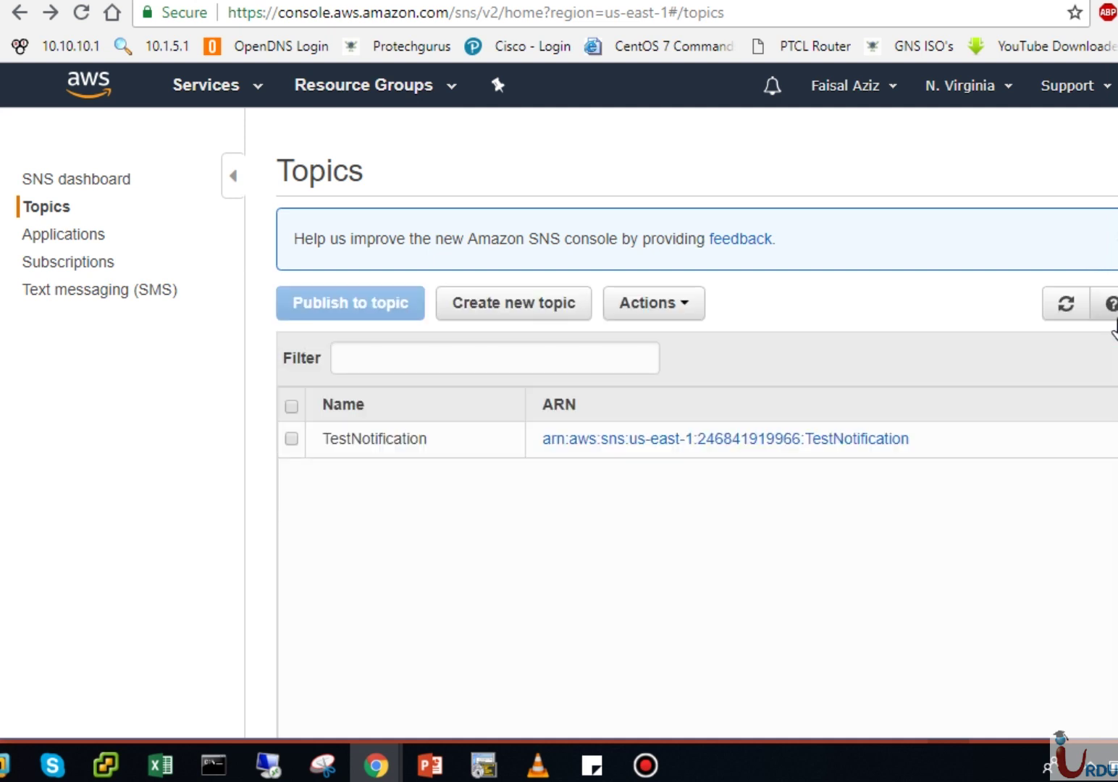
pyautogui.click(1113, 243)
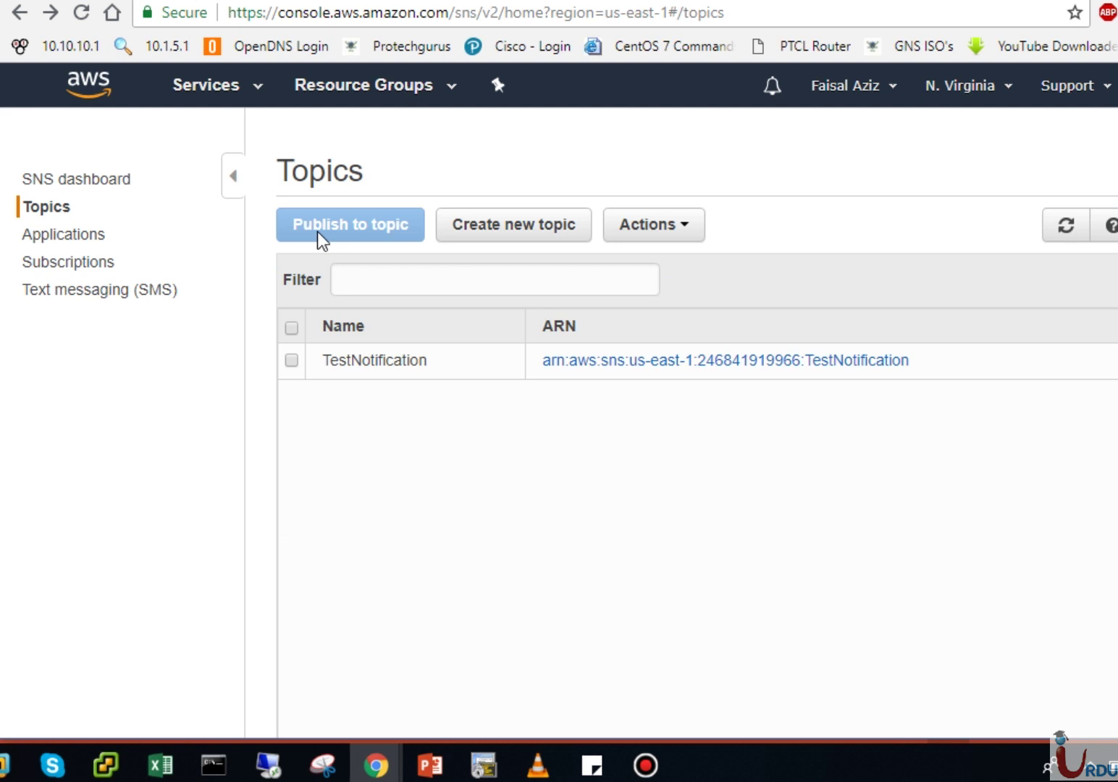
pyautogui.click(79, 234)
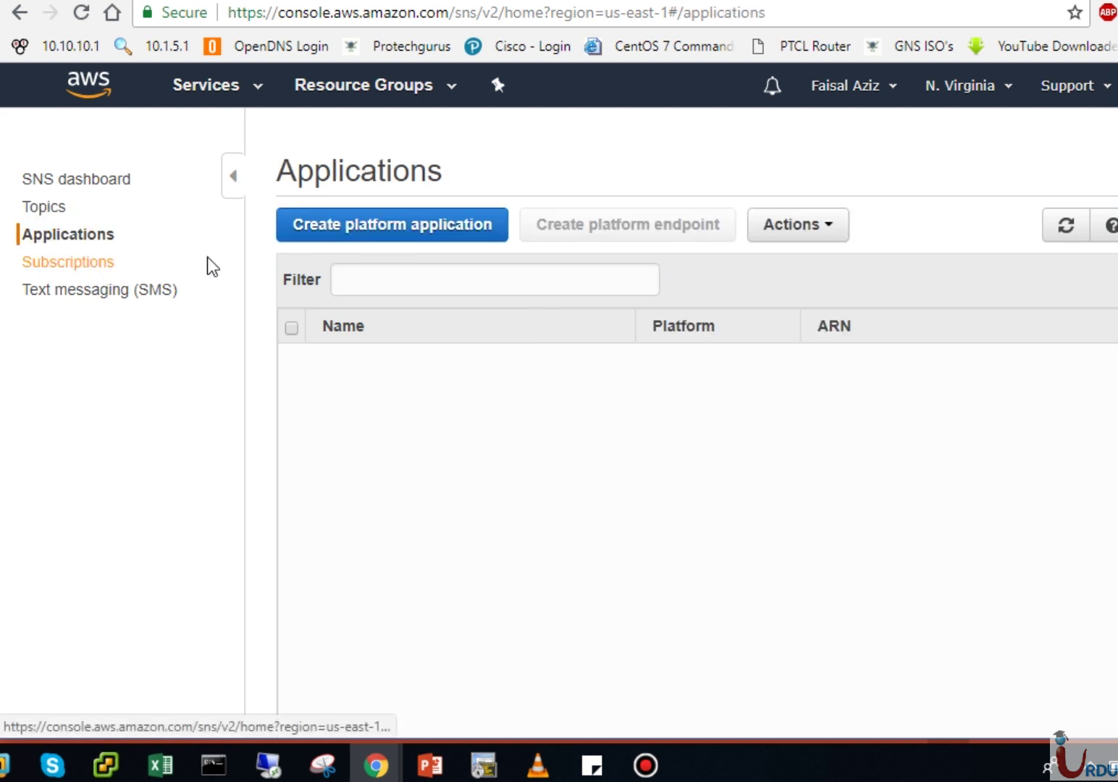
# Step: Preview the platform choices in Create platform application, then cancel without creating one
pyautogui.click(428, 233)
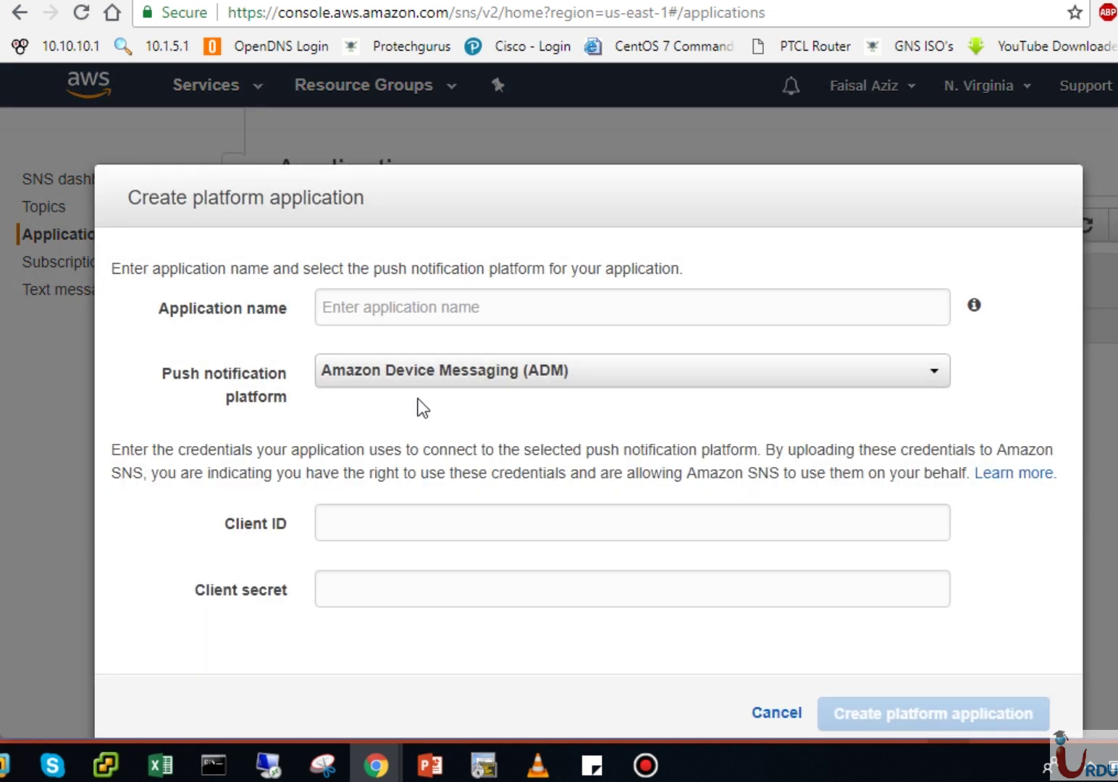
pyautogui.click(605, 376)
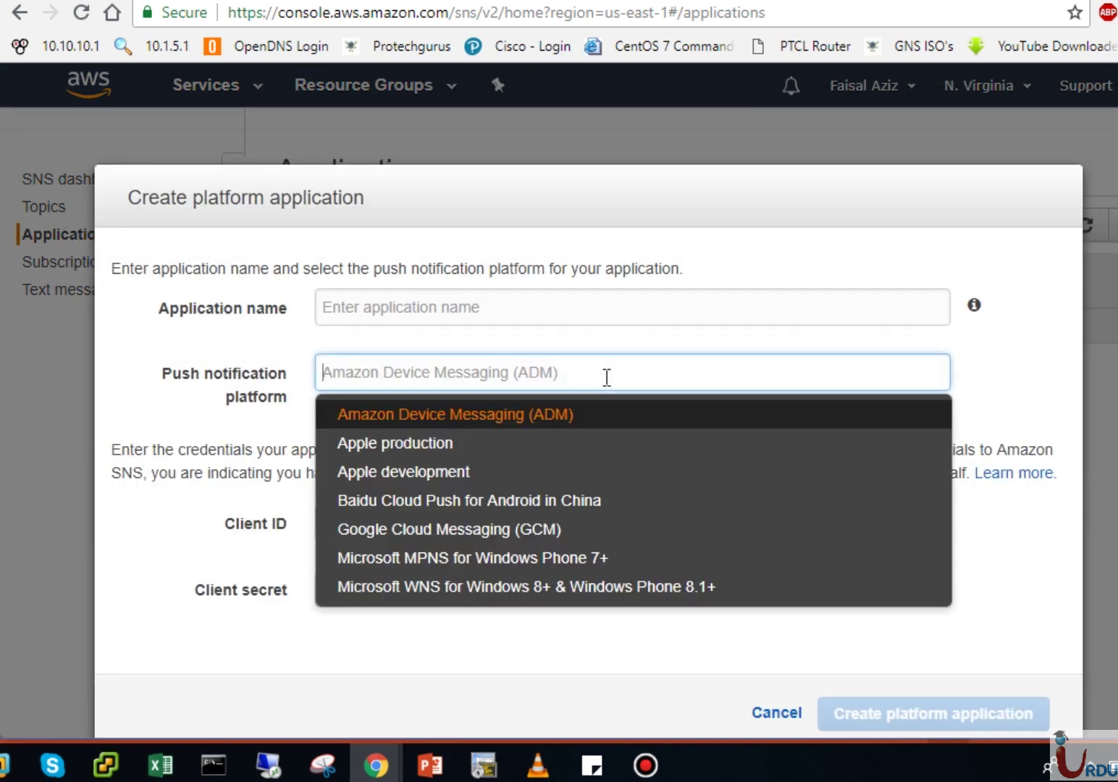
pyautogui.click(1017, 348)
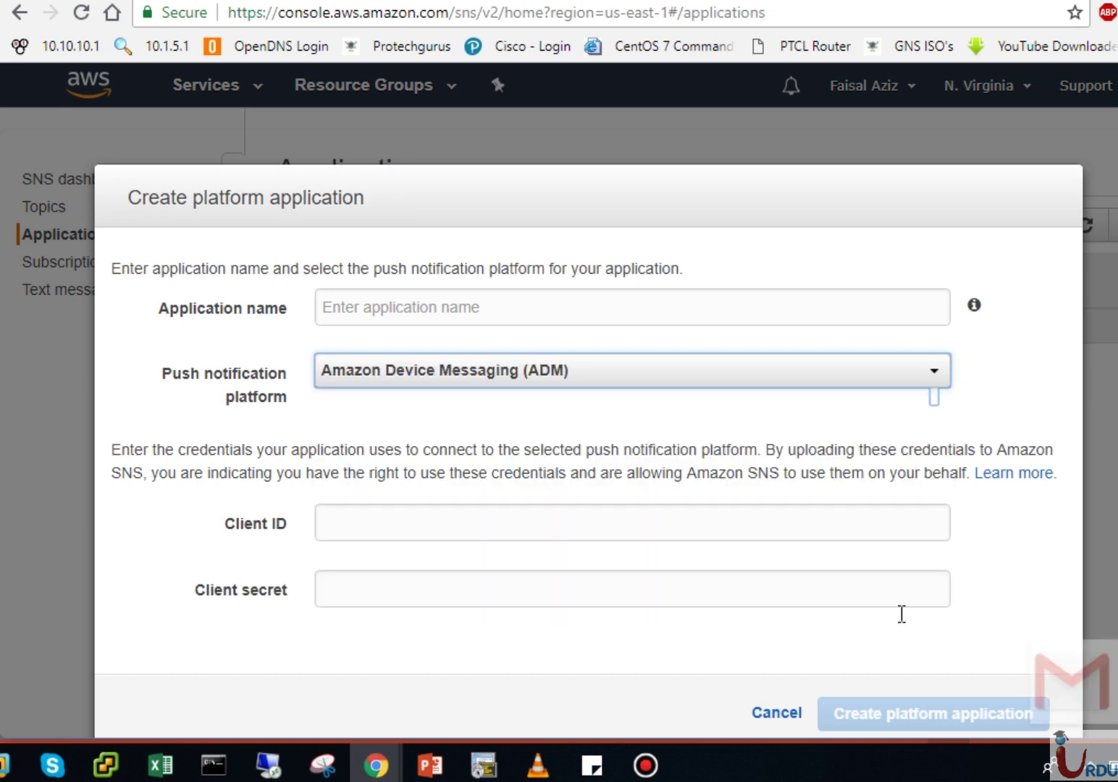
pyautogui.click(789, 713)
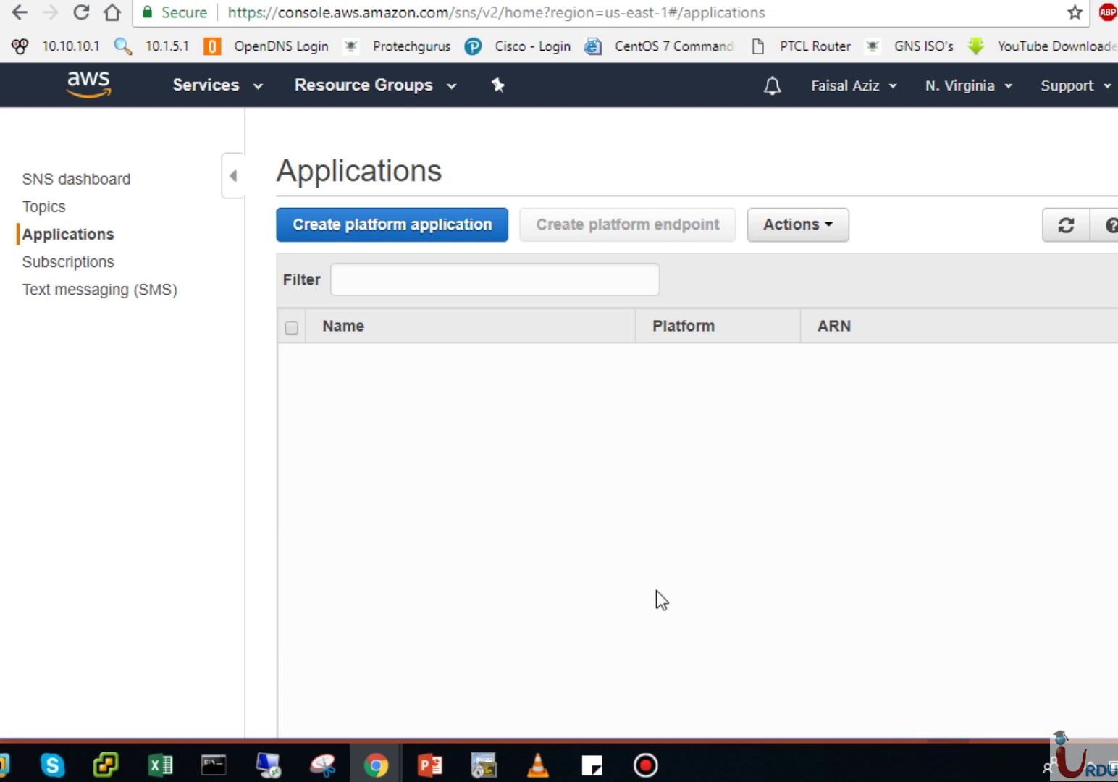
# Step: Inspect the Deleted subscription's Actions without deleting it, then go to Text messaging (SMS)
pyautogui.click(86, 272)
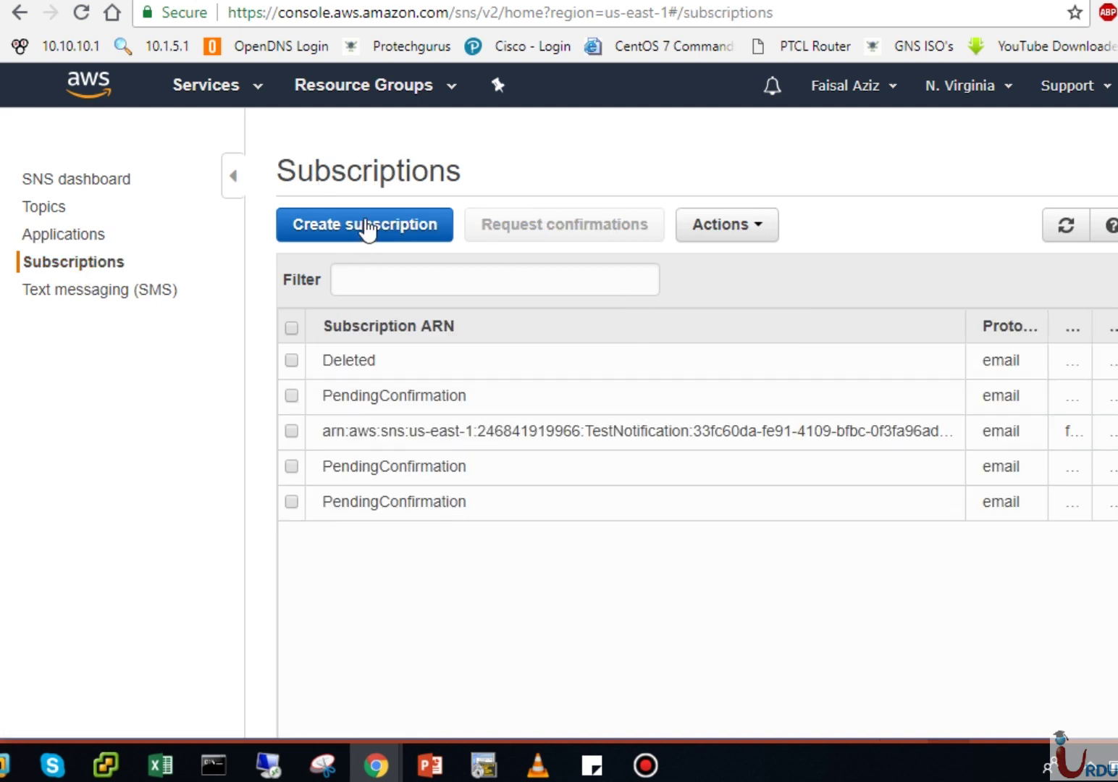
pyautogui.click(292, 360)
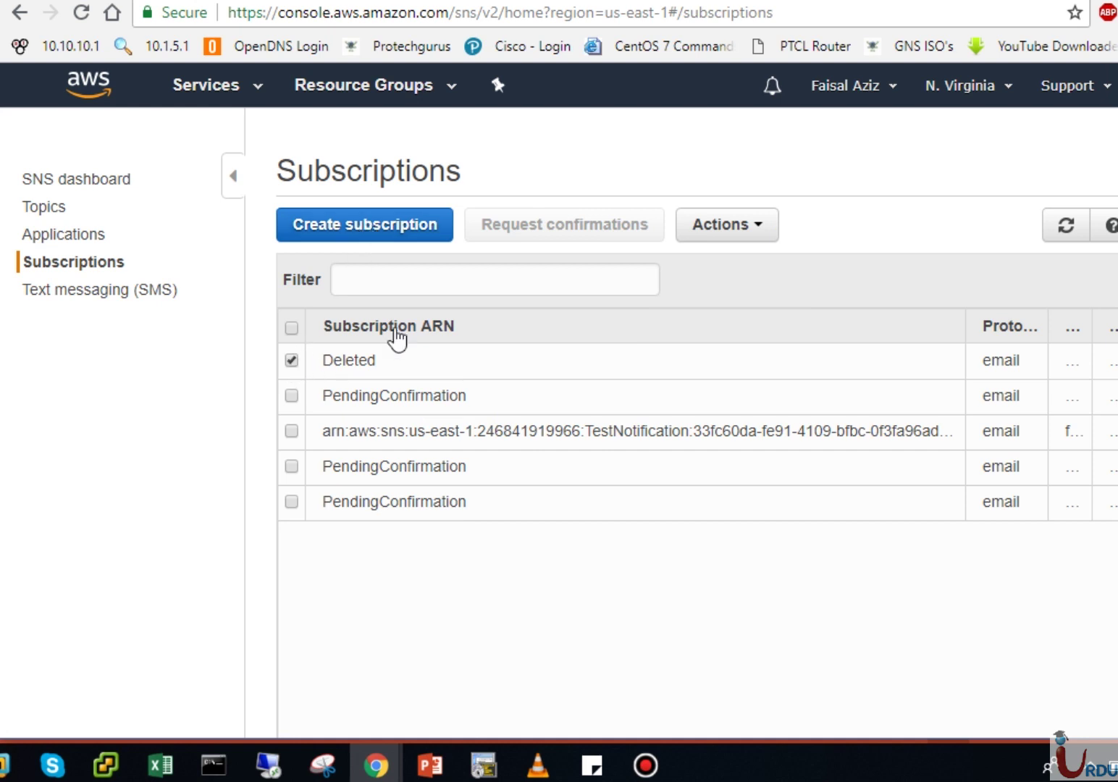
pyautogui.click(732, 232)
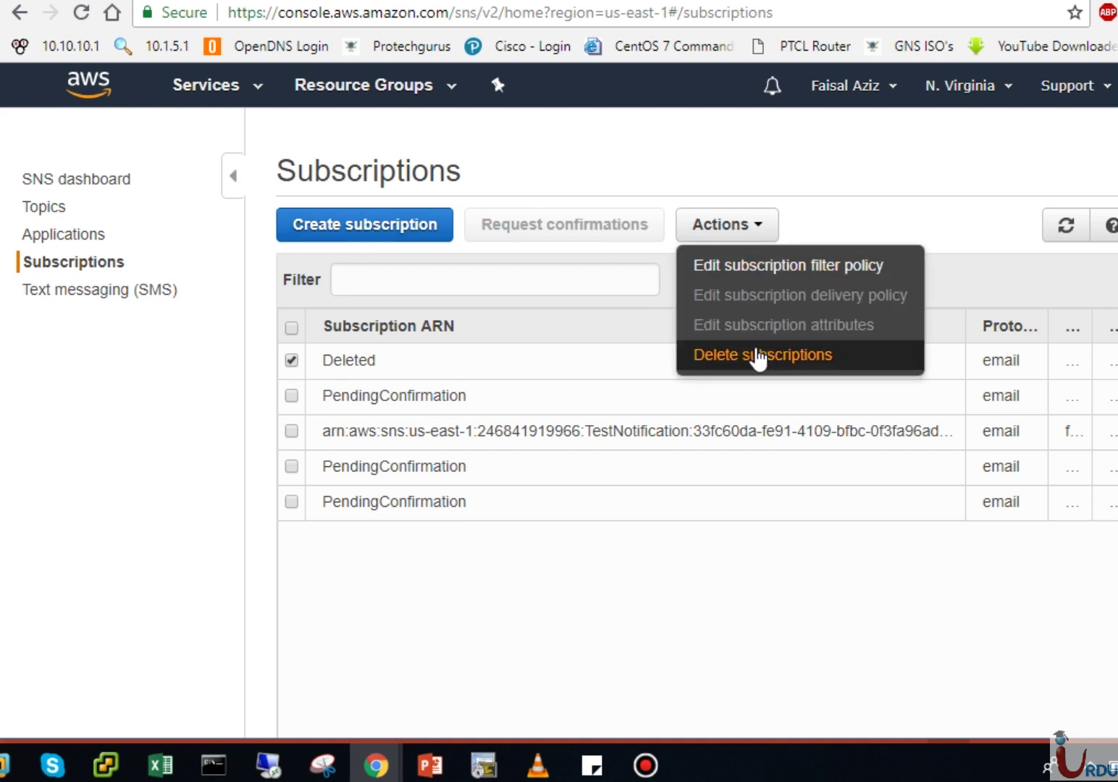
pyautogui.click(870, 150)
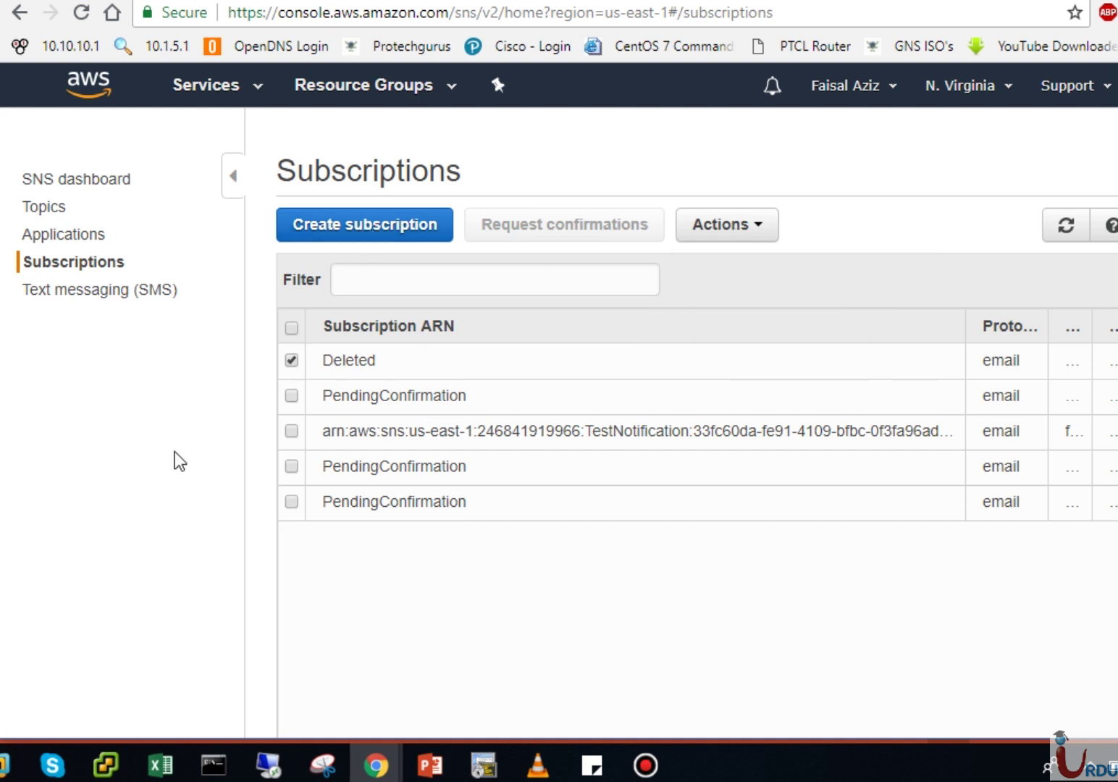
pyautogui.click(293, 361)
pyautogui.click(93, 298)
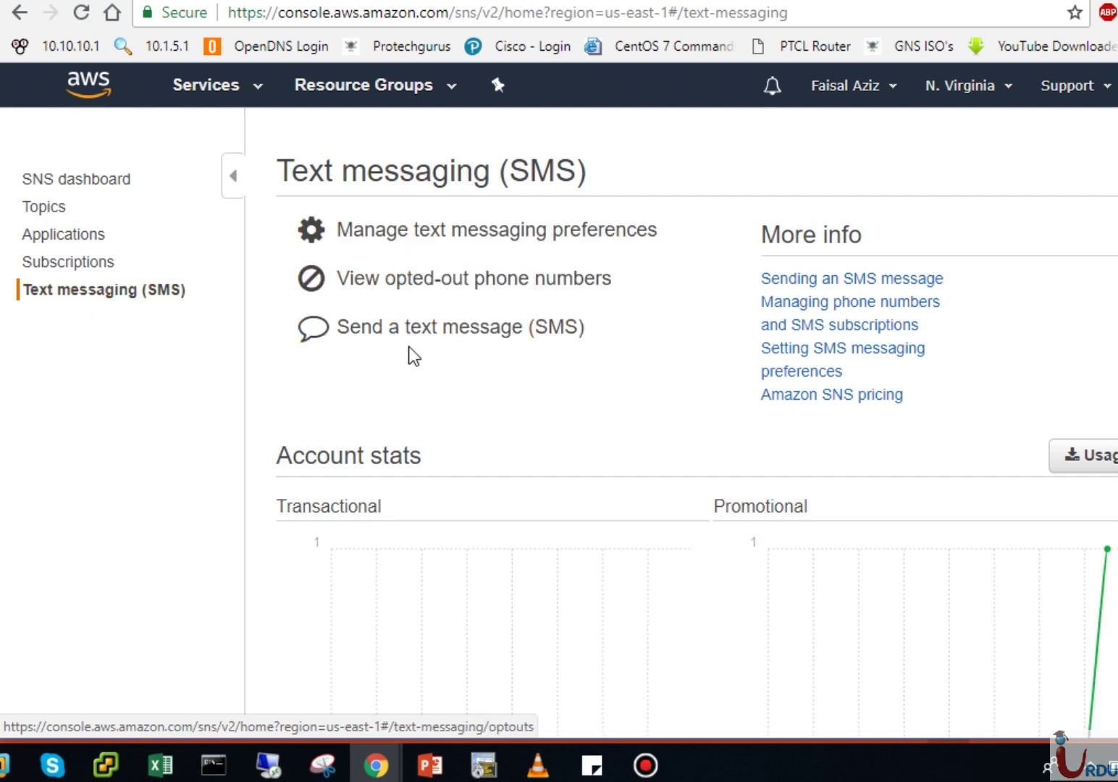
pyautogui.click(461, 335)
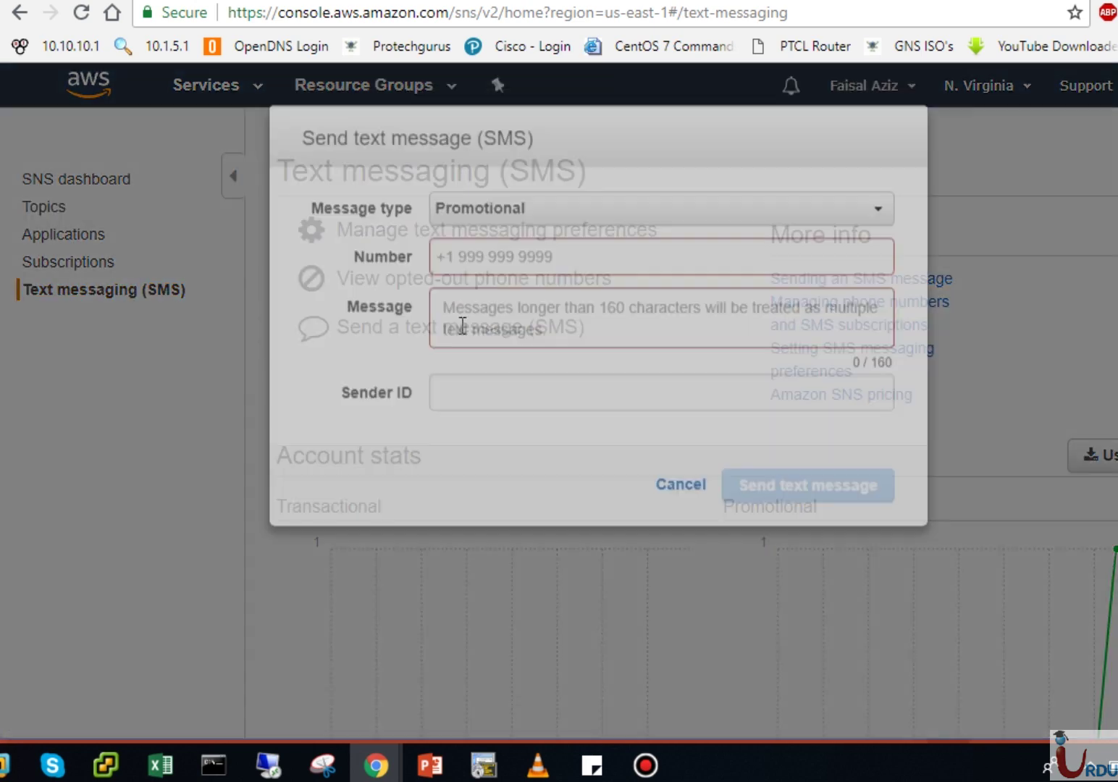
pyautogui.click(517, 284)
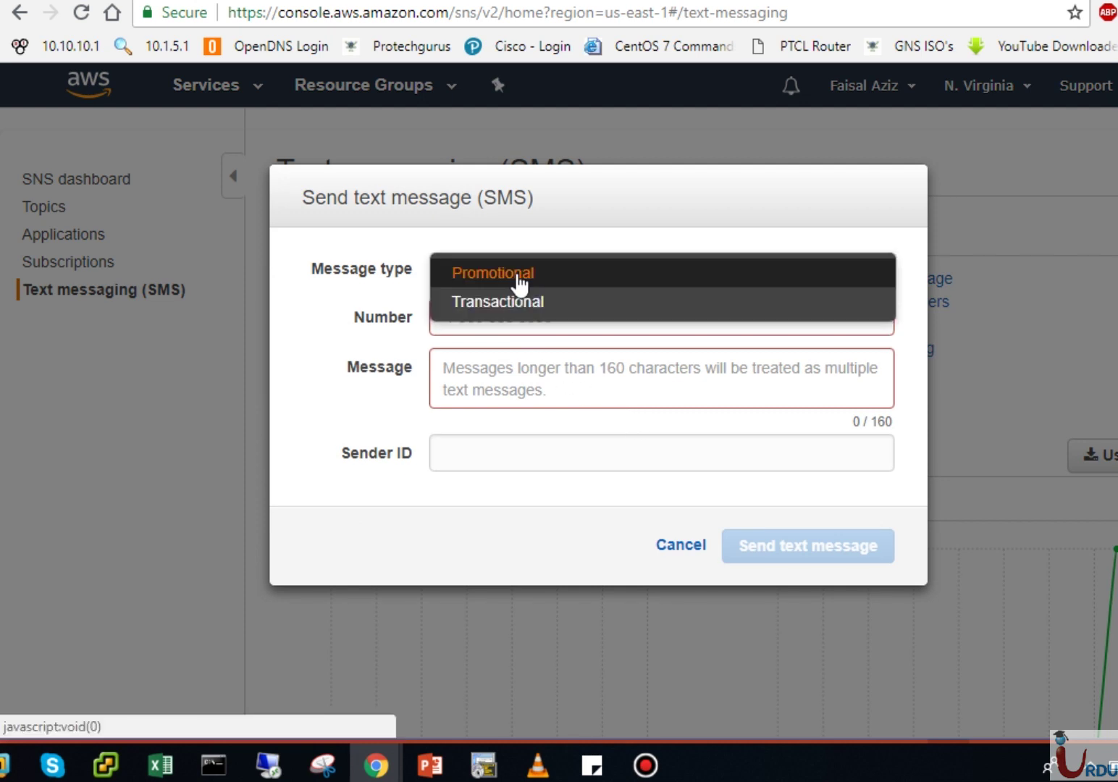
pyautogui.click(520, 273)
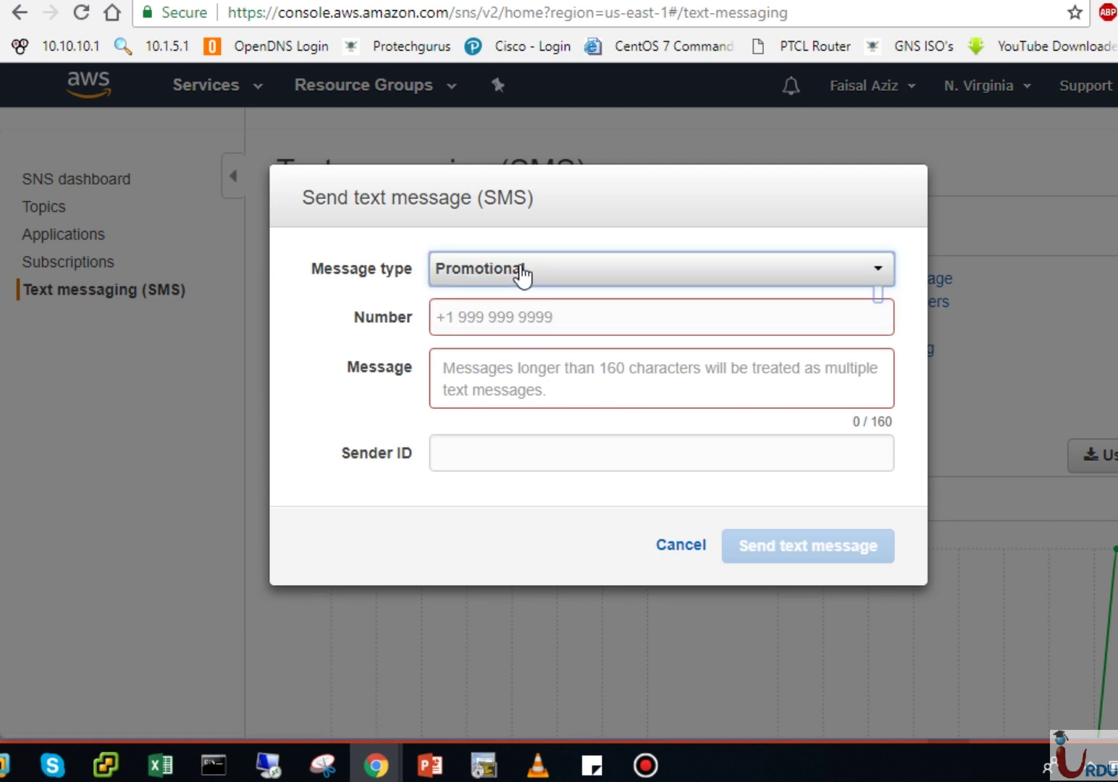
pyautogui.click(520, 272)
pyautogui.click(516, 304)
pyautogui.click(518, 284)
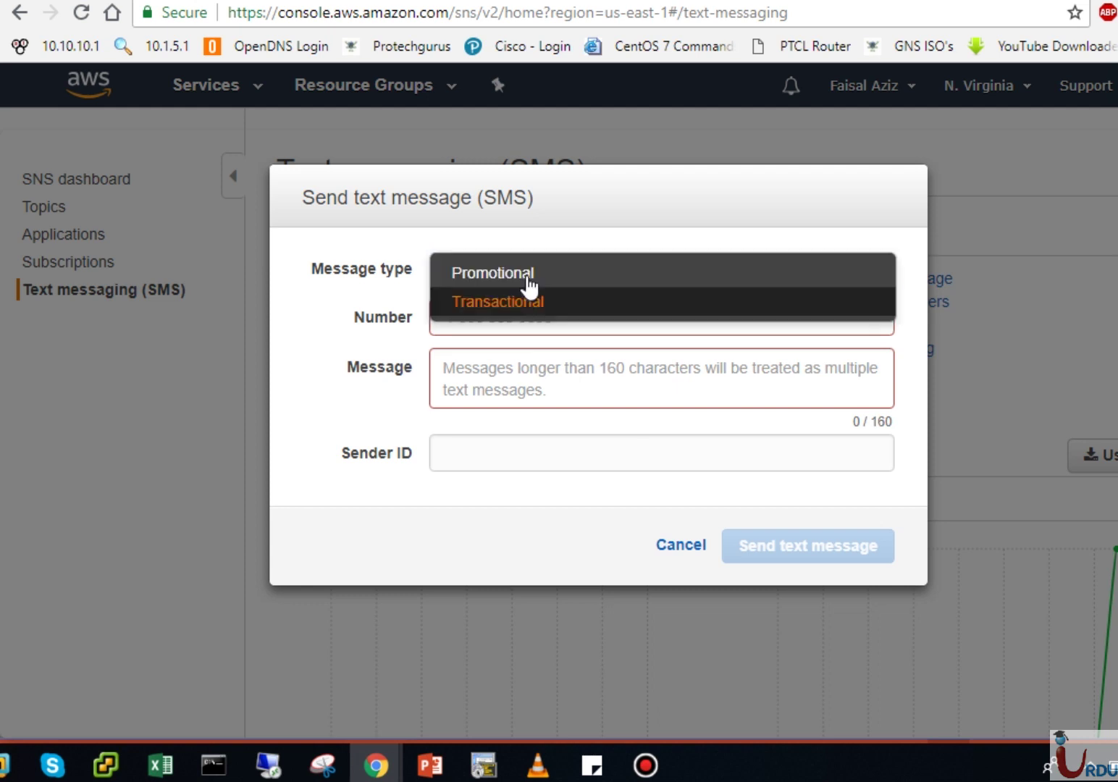
pyautogui.click(519, 273)
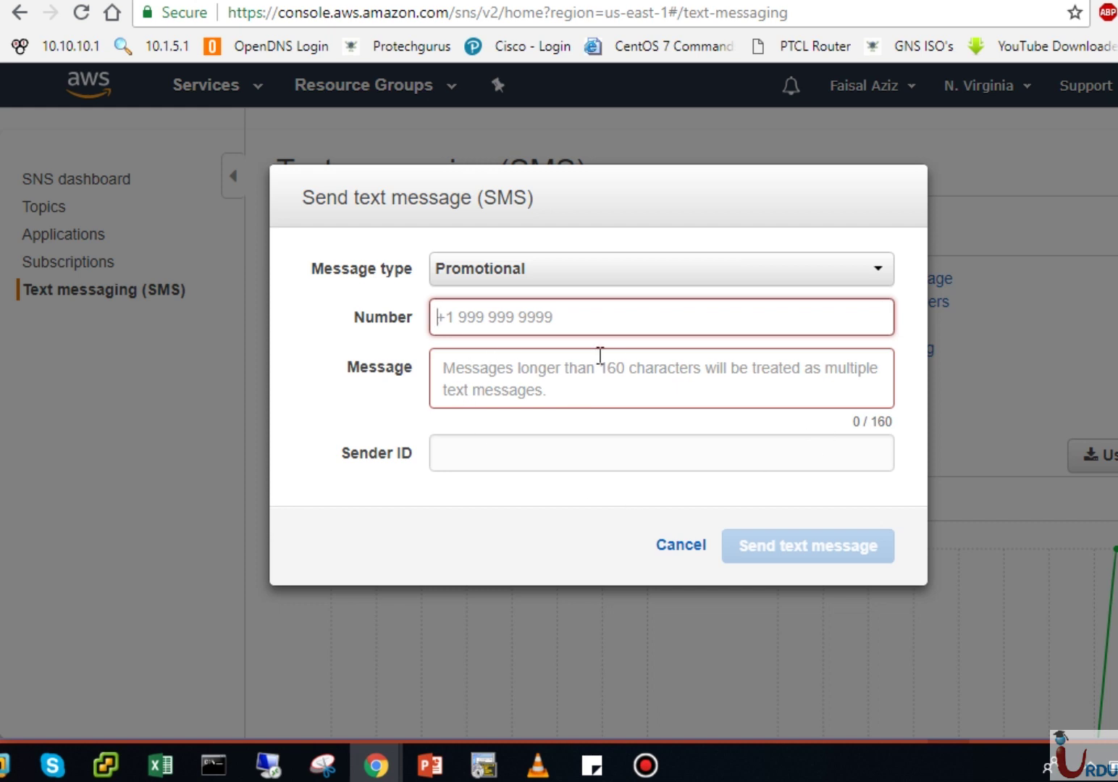
pyautogui.click(538, 365)
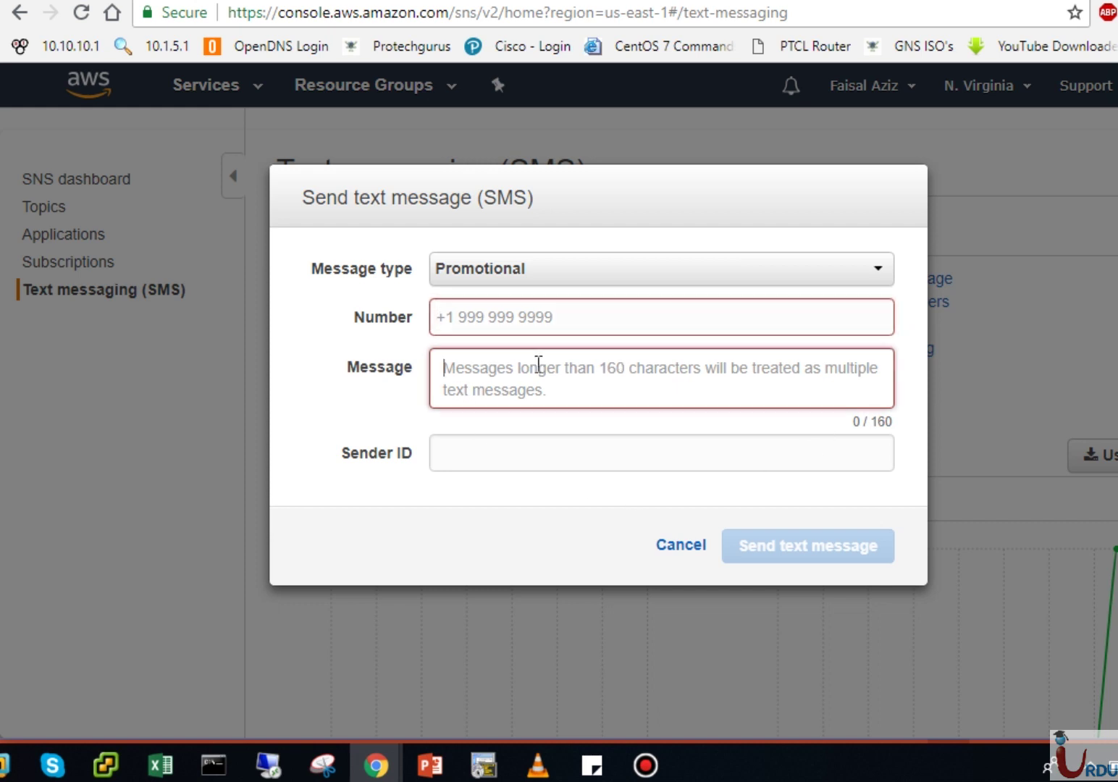
pyautogui.click(549, 457)
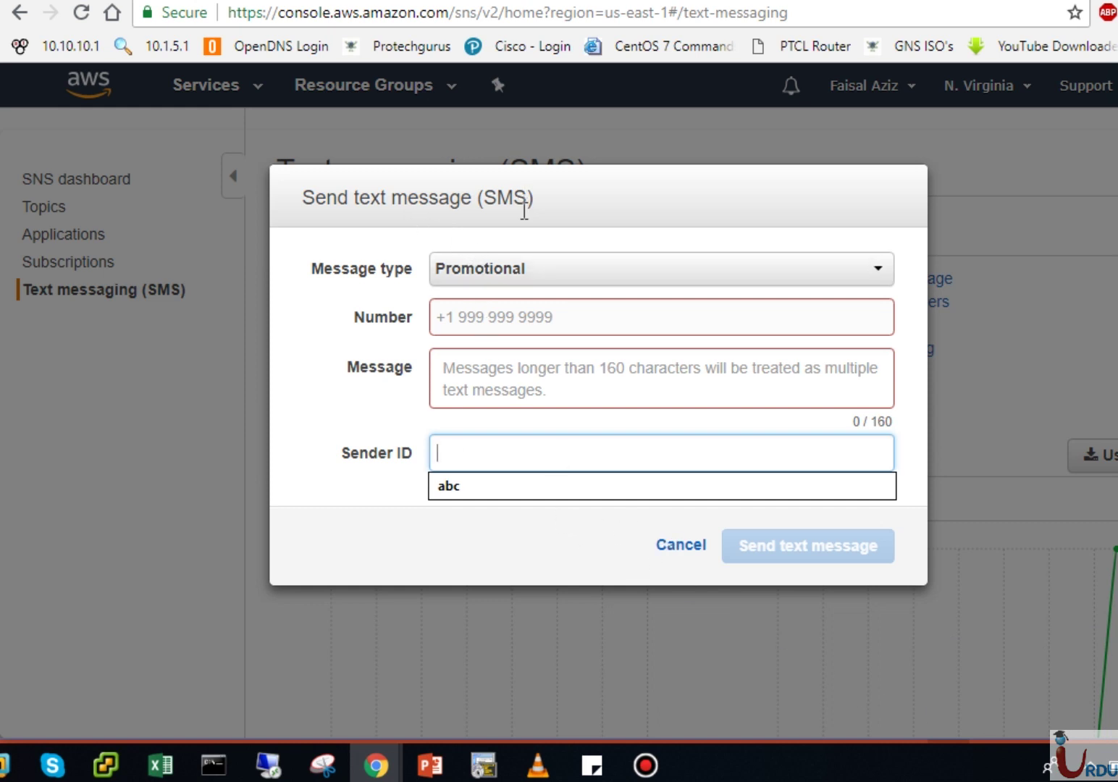
pyautogui.click(681, 546)
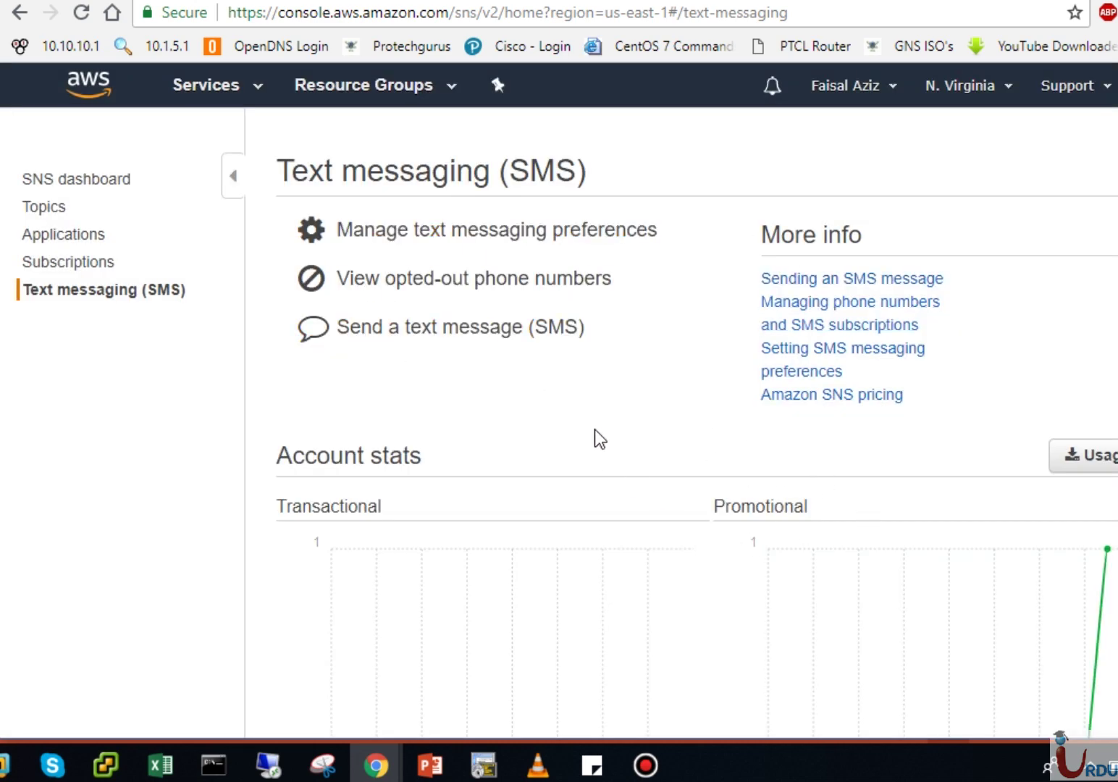
pyautogui.click(817, 391)
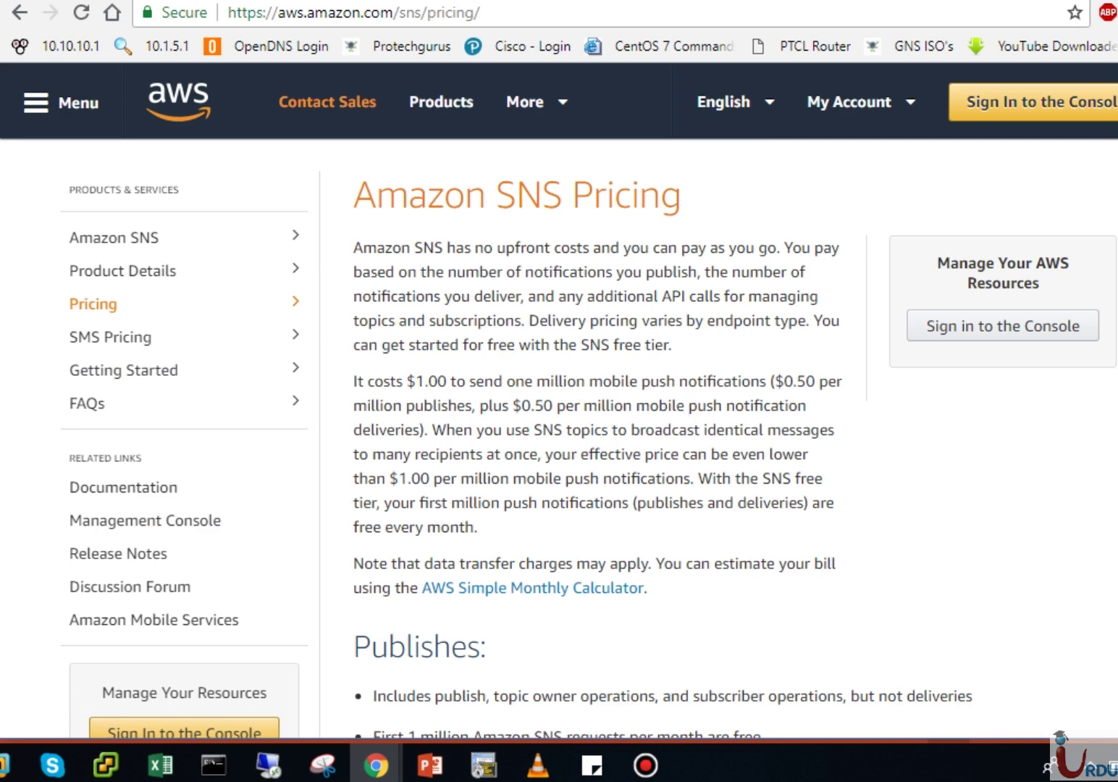
# Step: Review the Amazon SNS Pricing page, including 1 million free monthly requests, then go back
pyautogui.scroll(-3, 590, 438)
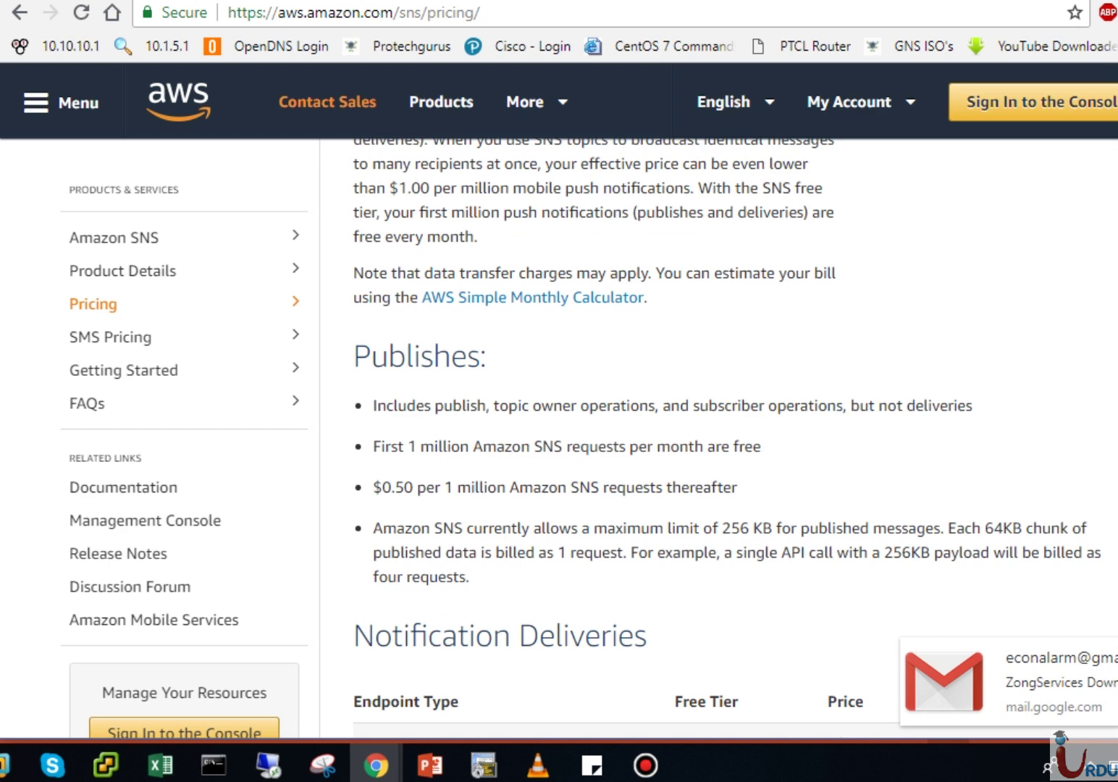
pyautogui.scroll(-4, 501, 477)
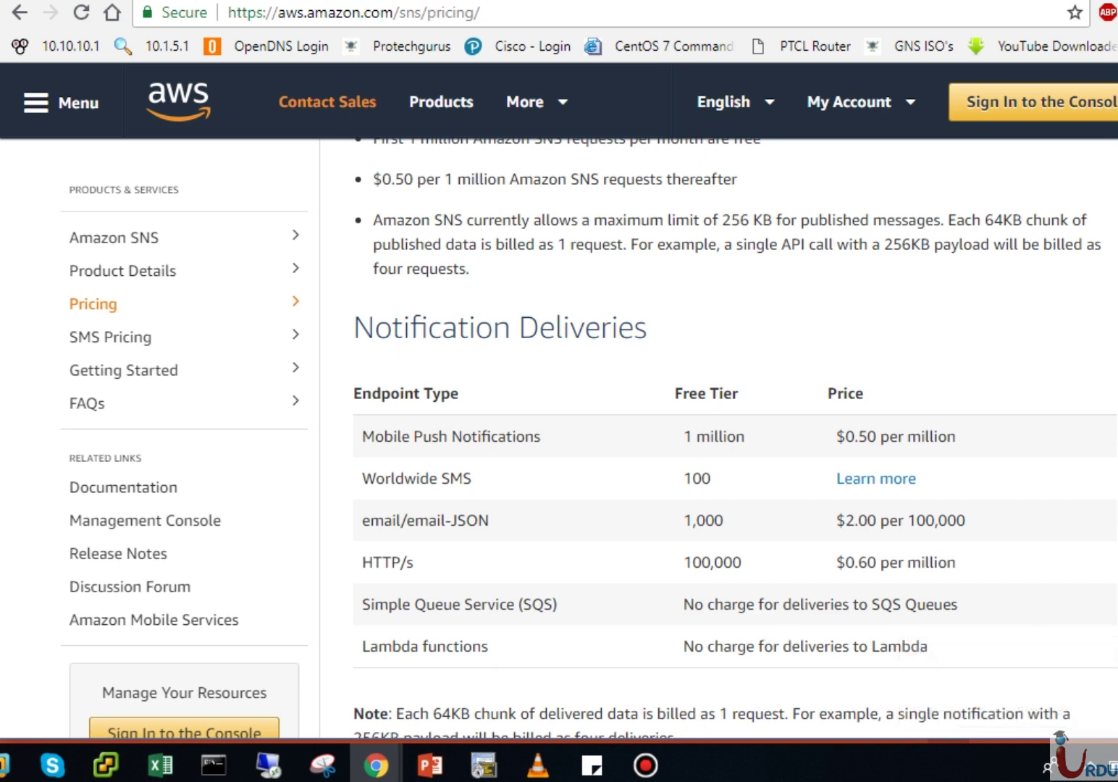
pyautogui.scroll(-10, 735, 439)
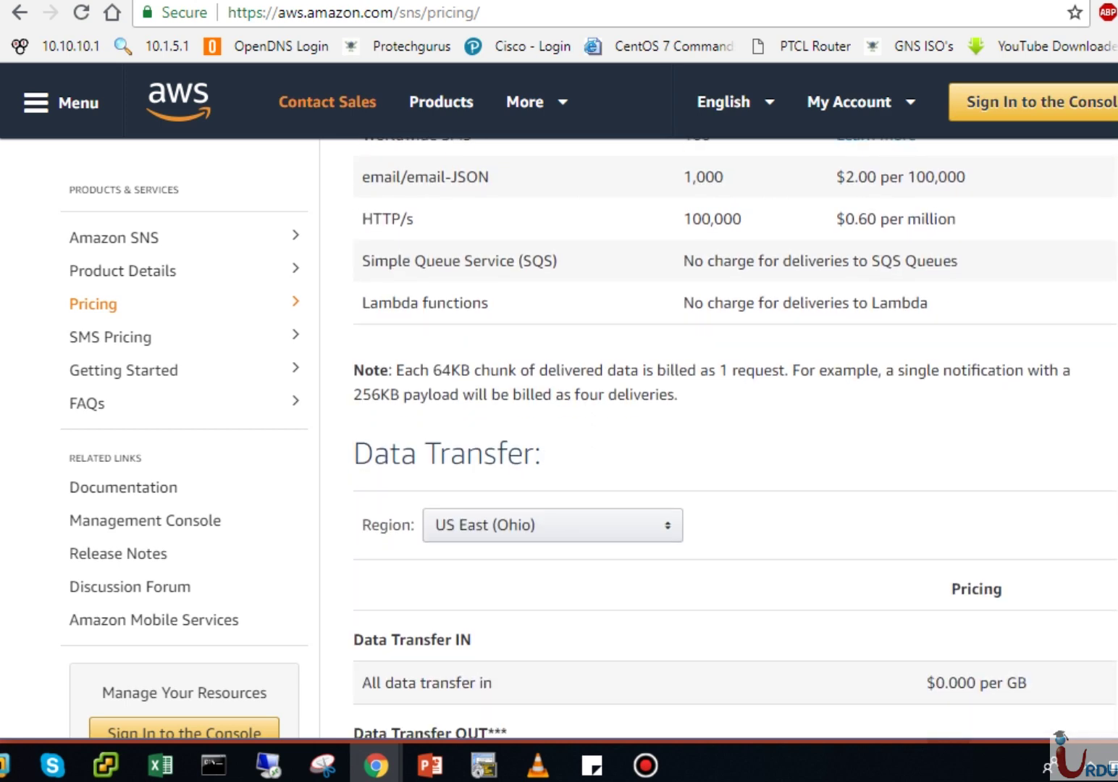
pyautogui.scroll(-3, 914, 383)
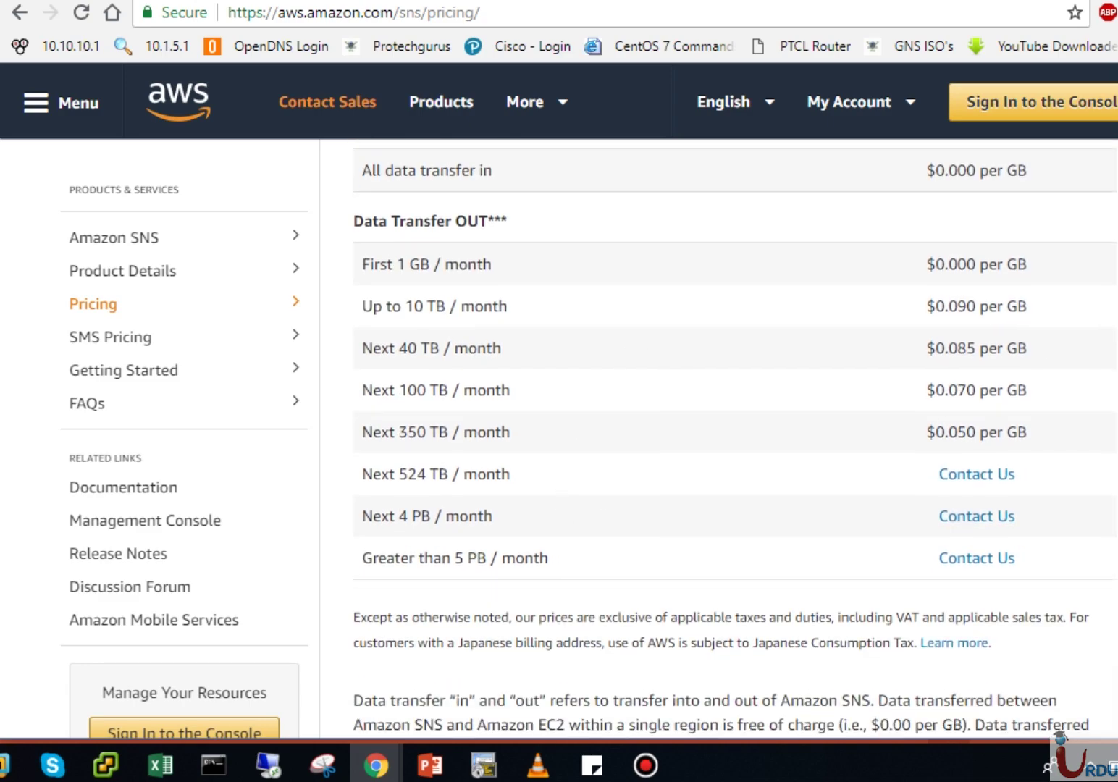
pyautogui.scroll(-8, 735, 439)
pyautogui.scroll(20, 734, 439)
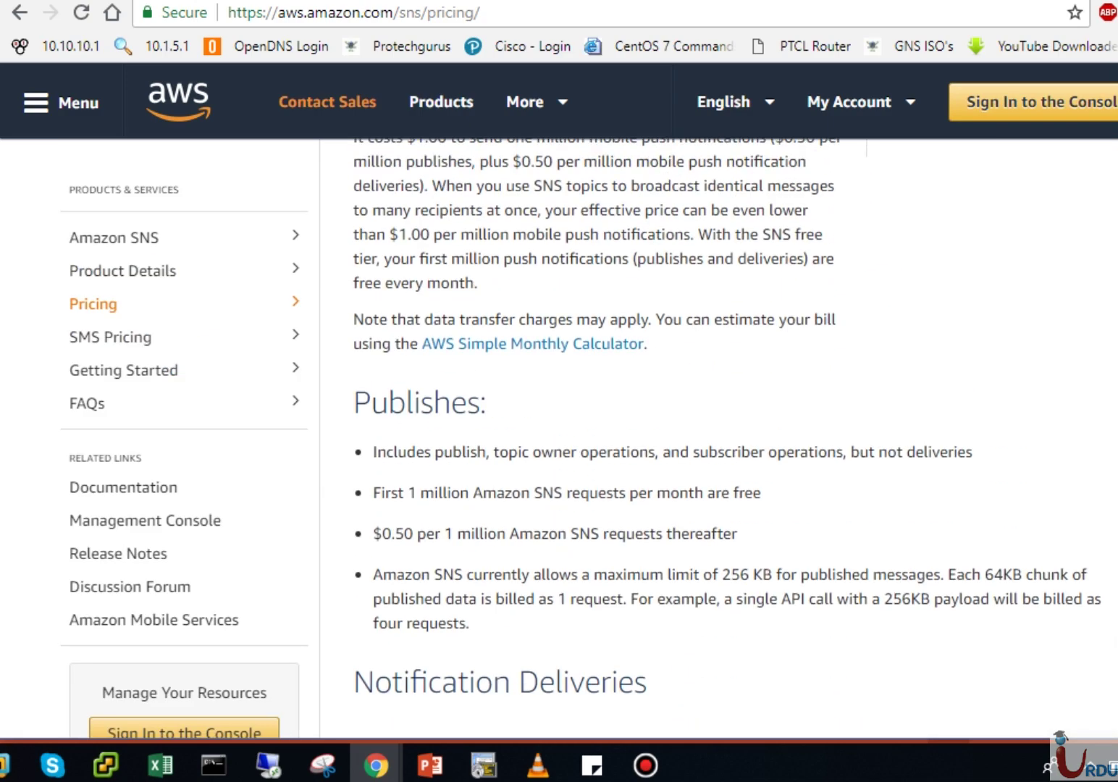
pyautogui.scroll(4, 516, 413)
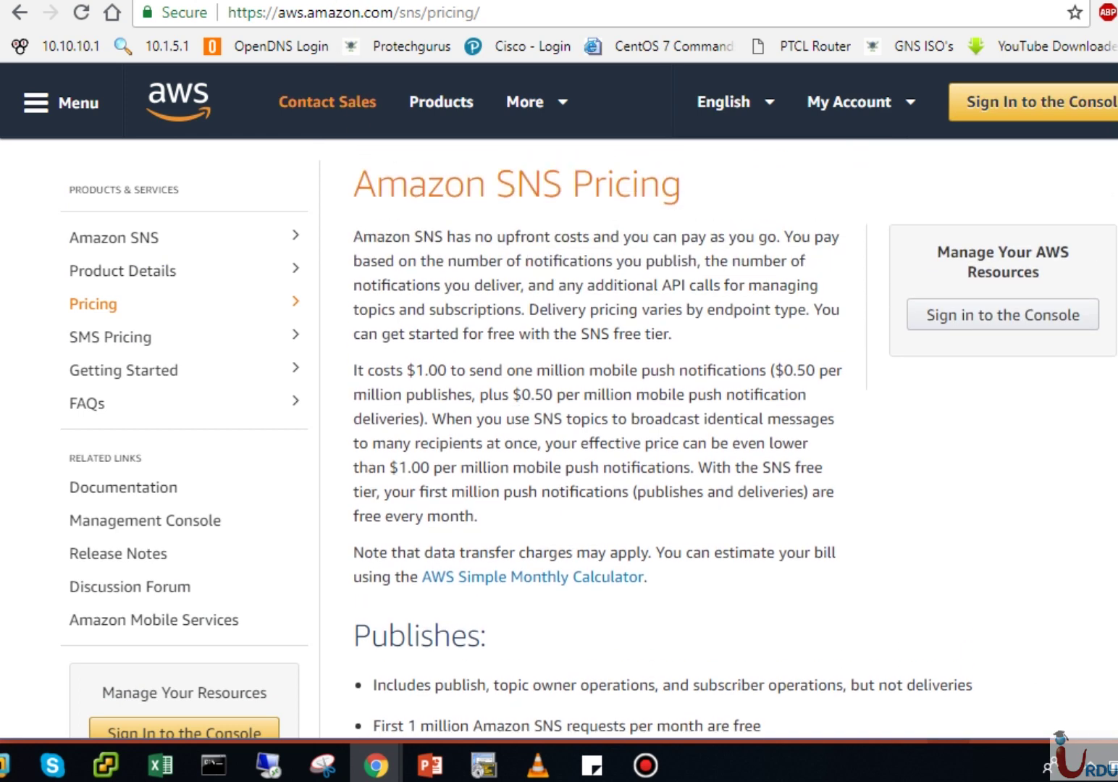
pyautogui.hotkey('ctrl', 'Tab')
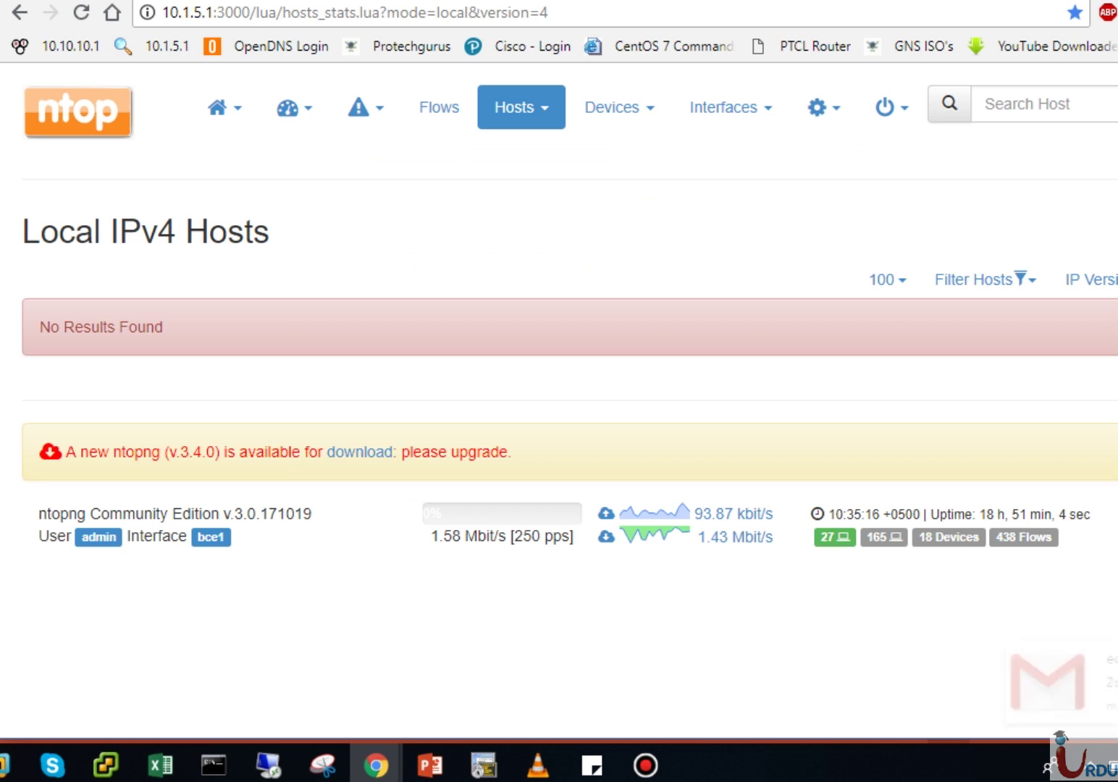
pyautogui.hotkey('ctrl', 'Tab')
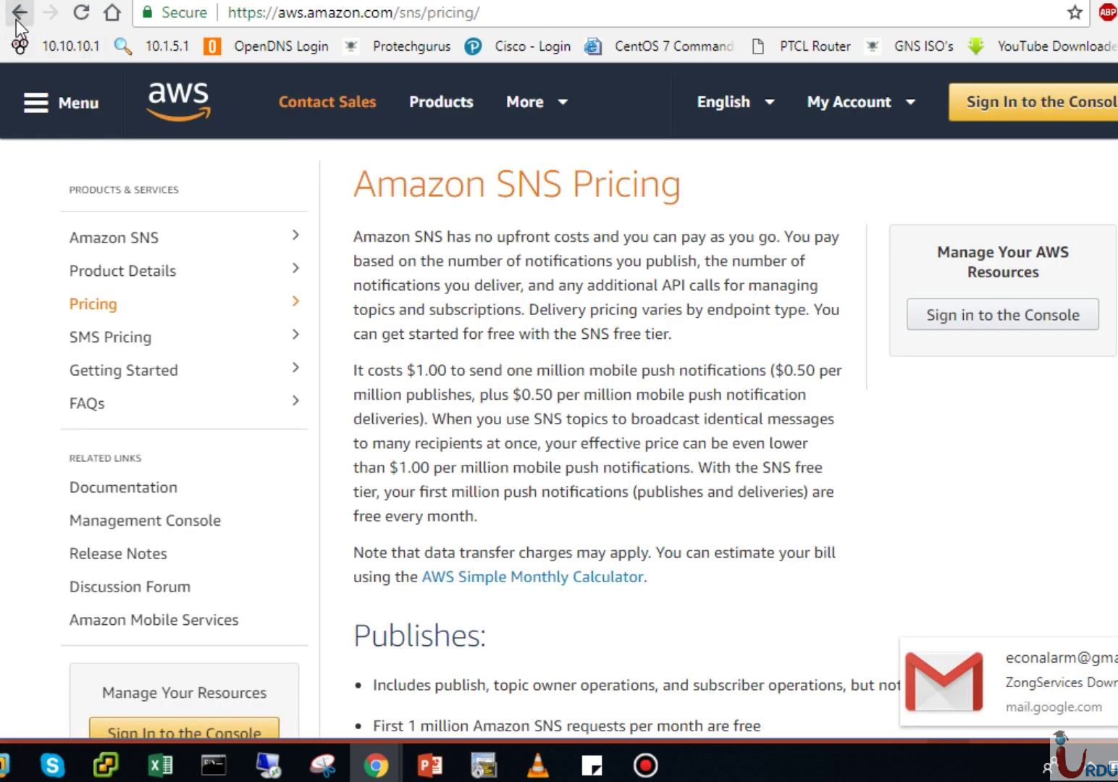
pyautogui.click(16, 22)
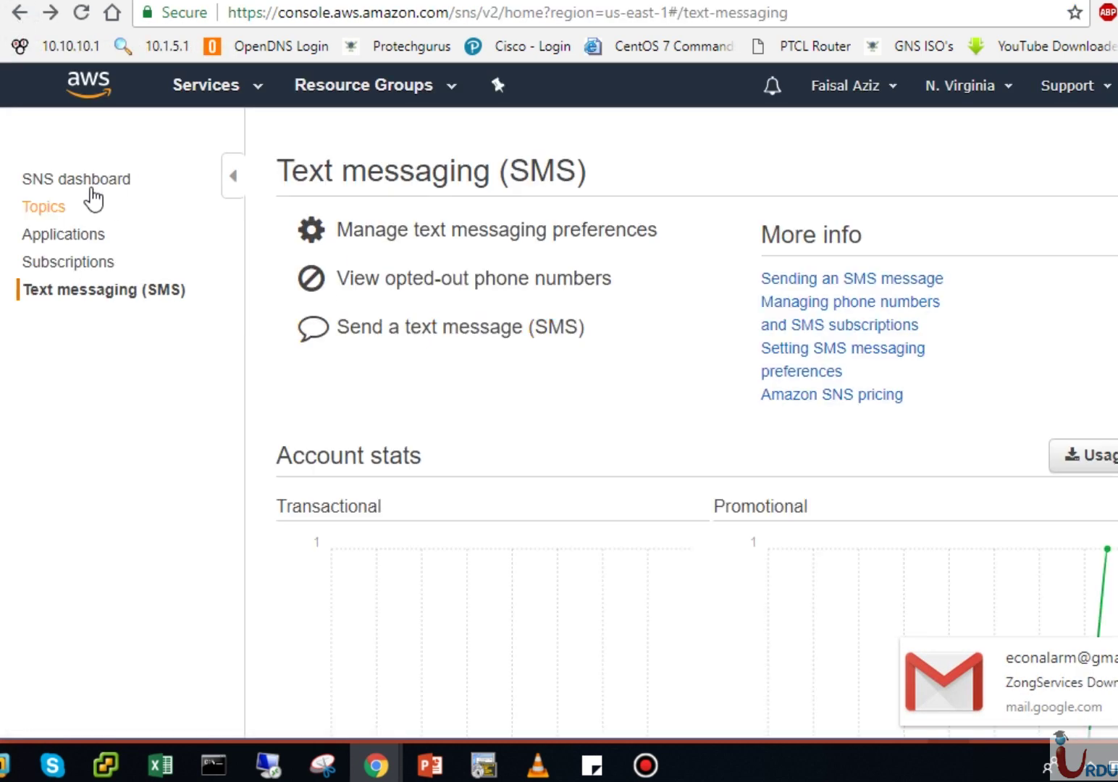
# Step: From the SNS dashboard, preview the Create platform application form and cancel it
pyautogui.click(83, 190)
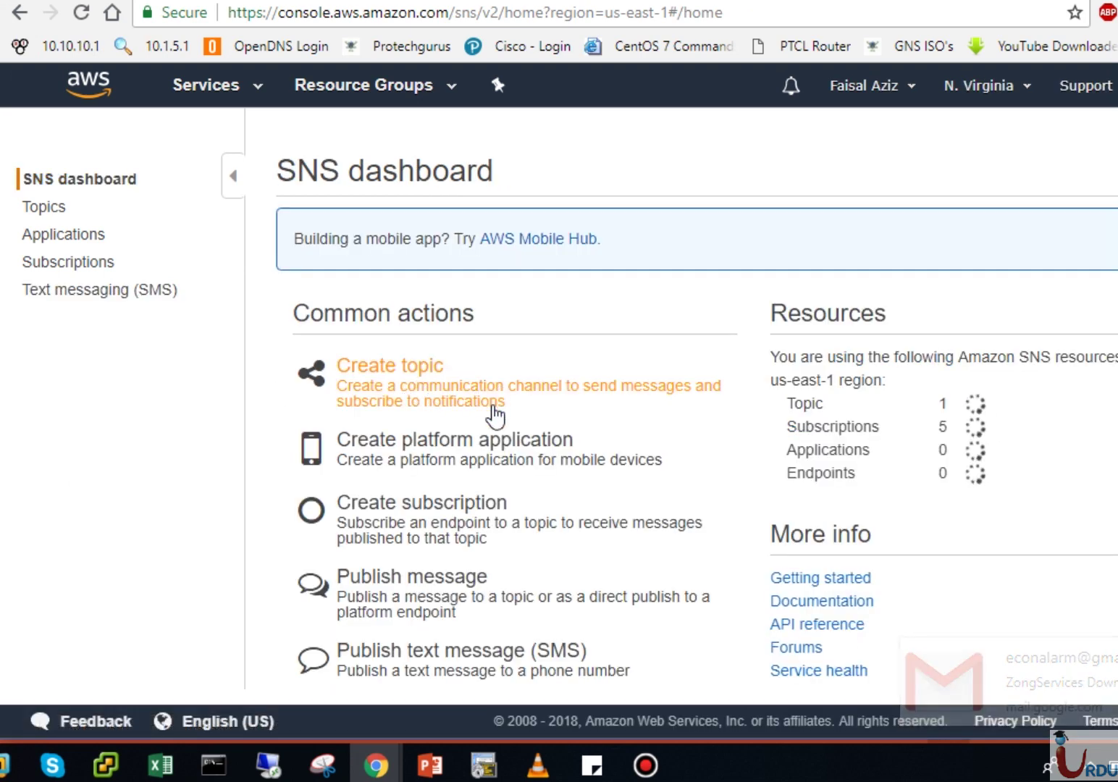
pyautogui.click(495, 462)
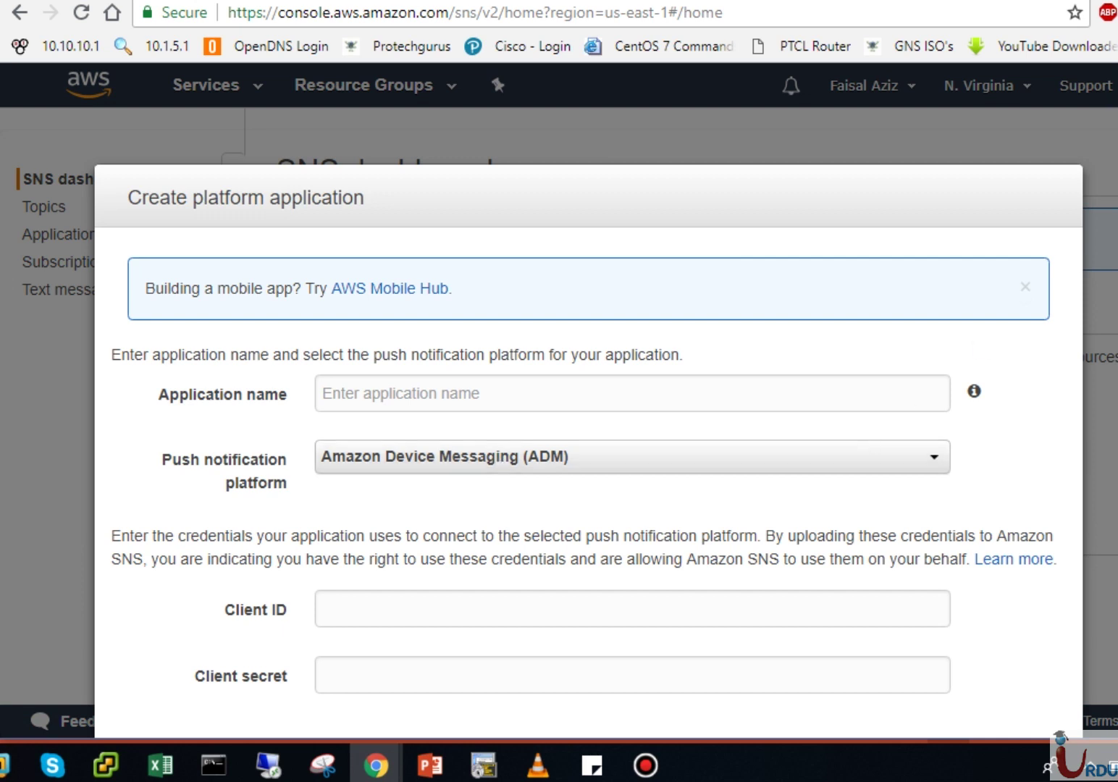
pyautogui.scroll(-2, 589, 434)
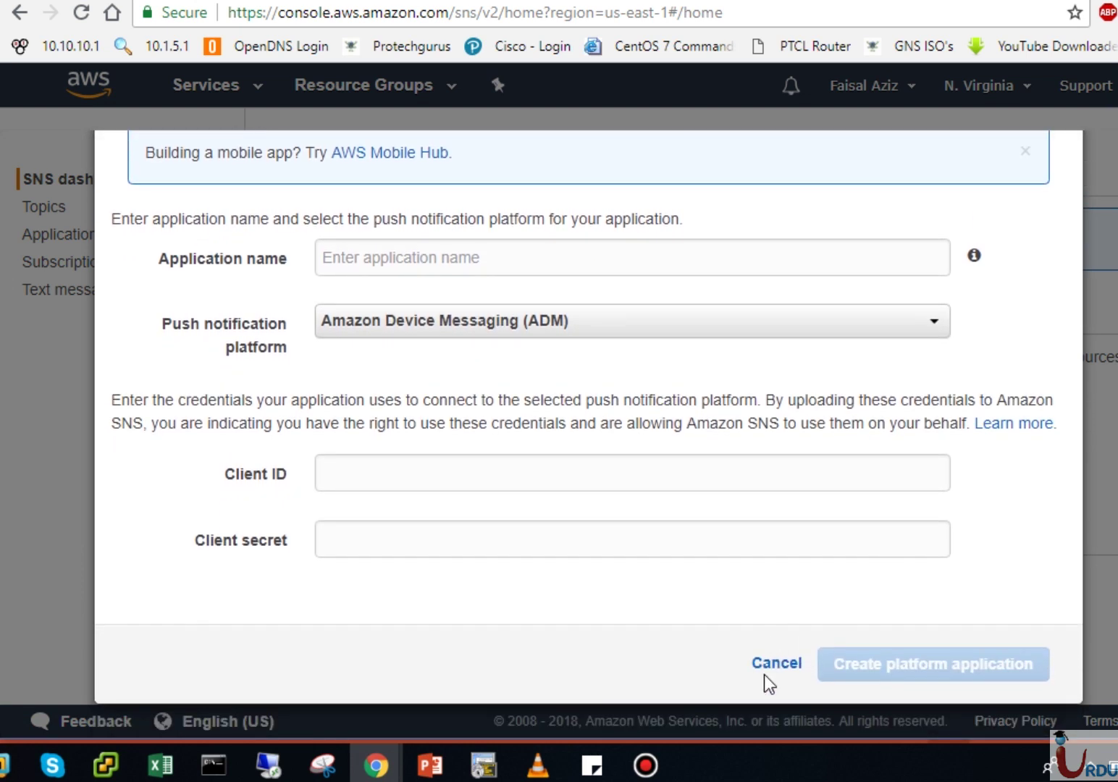
pyautogui.click(768, 662)
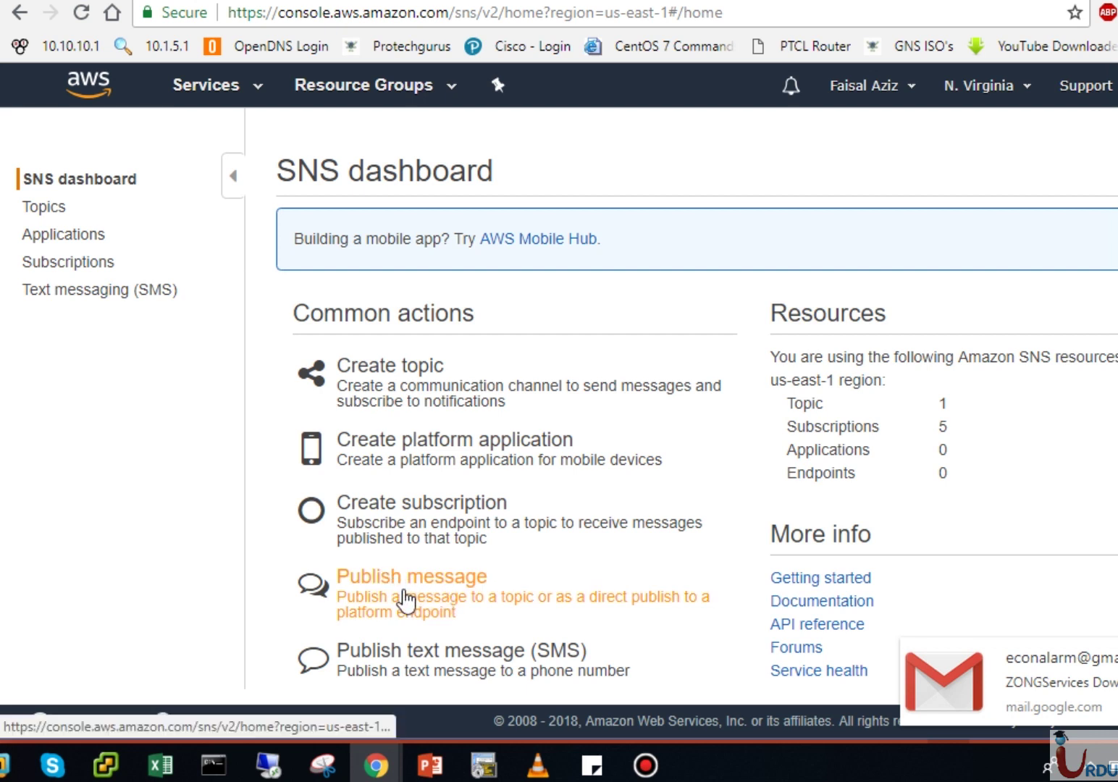
# Step: Look over the Publish message form, then return to the SNS dashboard
pyautogui.click(457, 609)
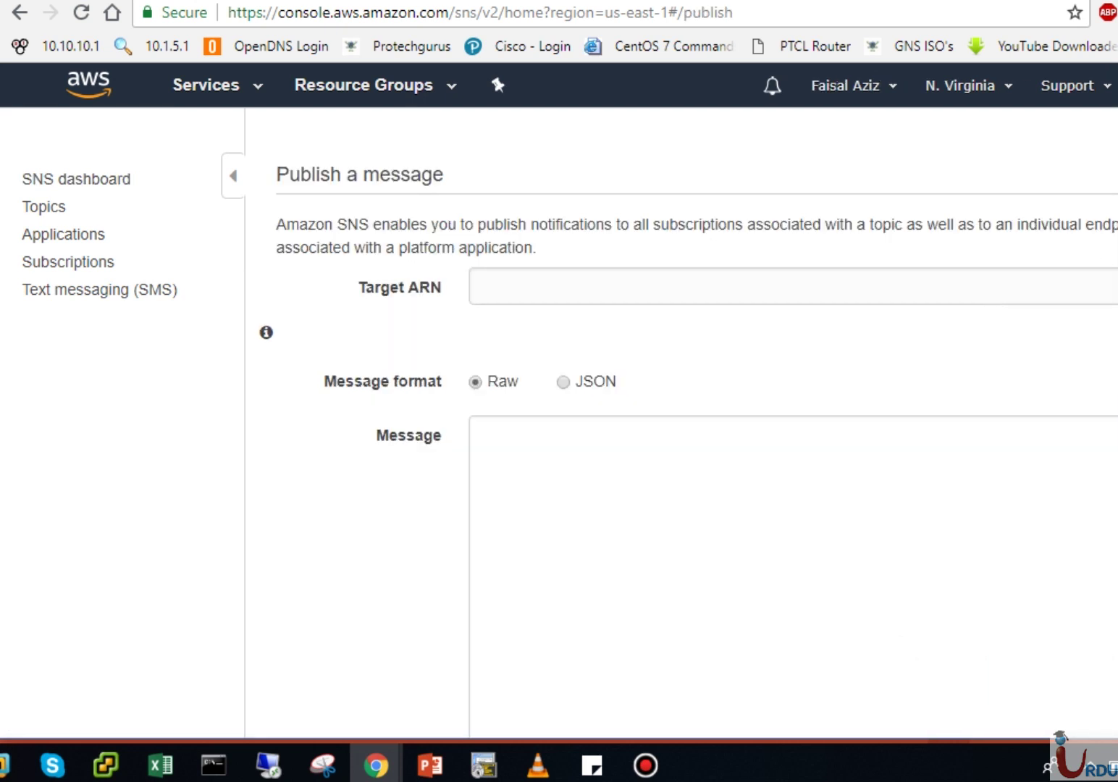
pyautogui.scroll(-4, 680, 434)
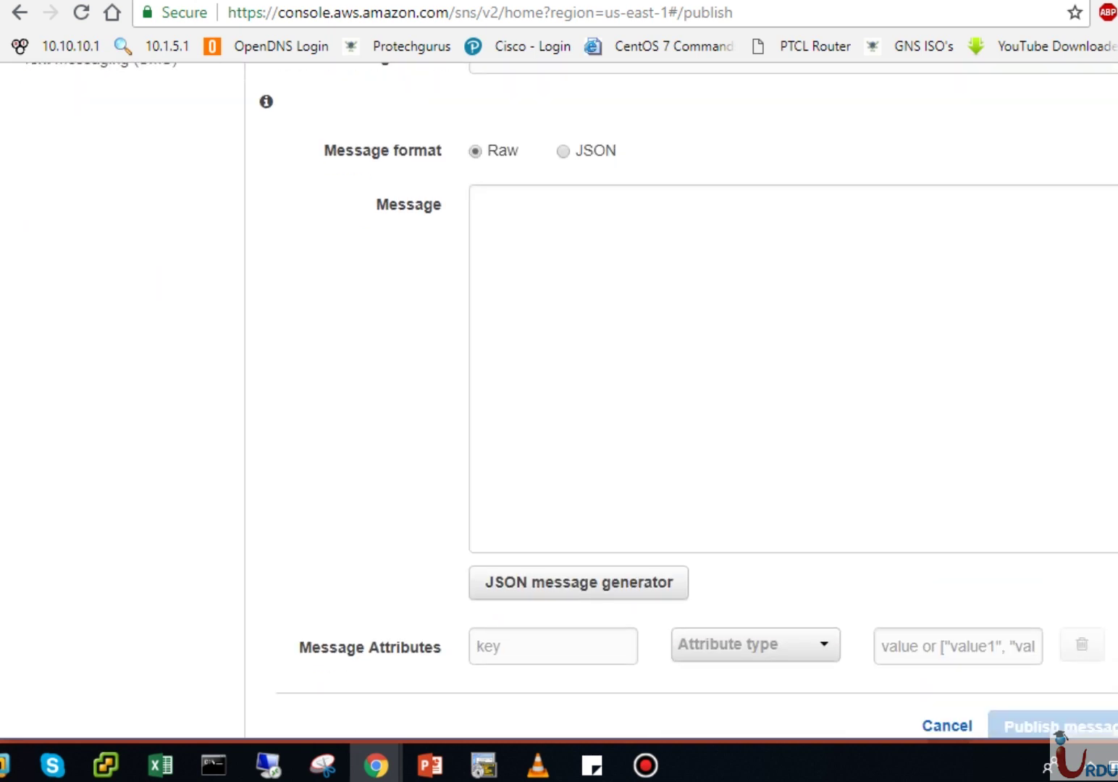
pyautogui.scroll(4, 681, 362)
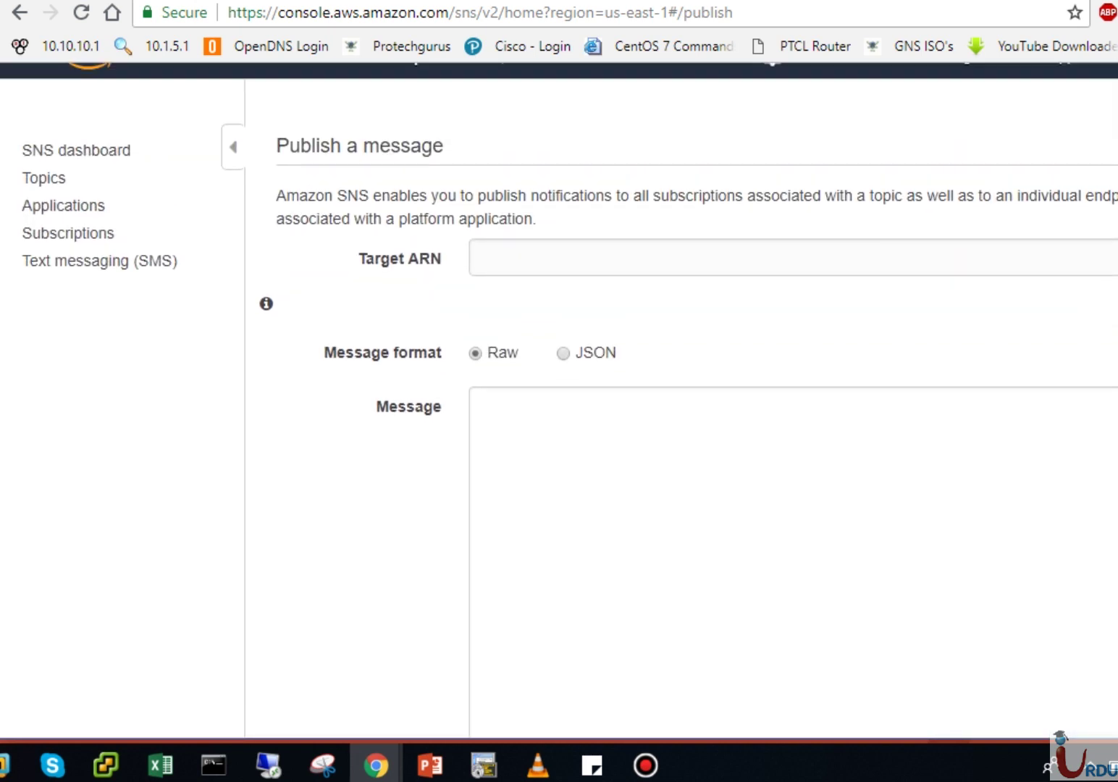
pyautogui.click(52, 154)
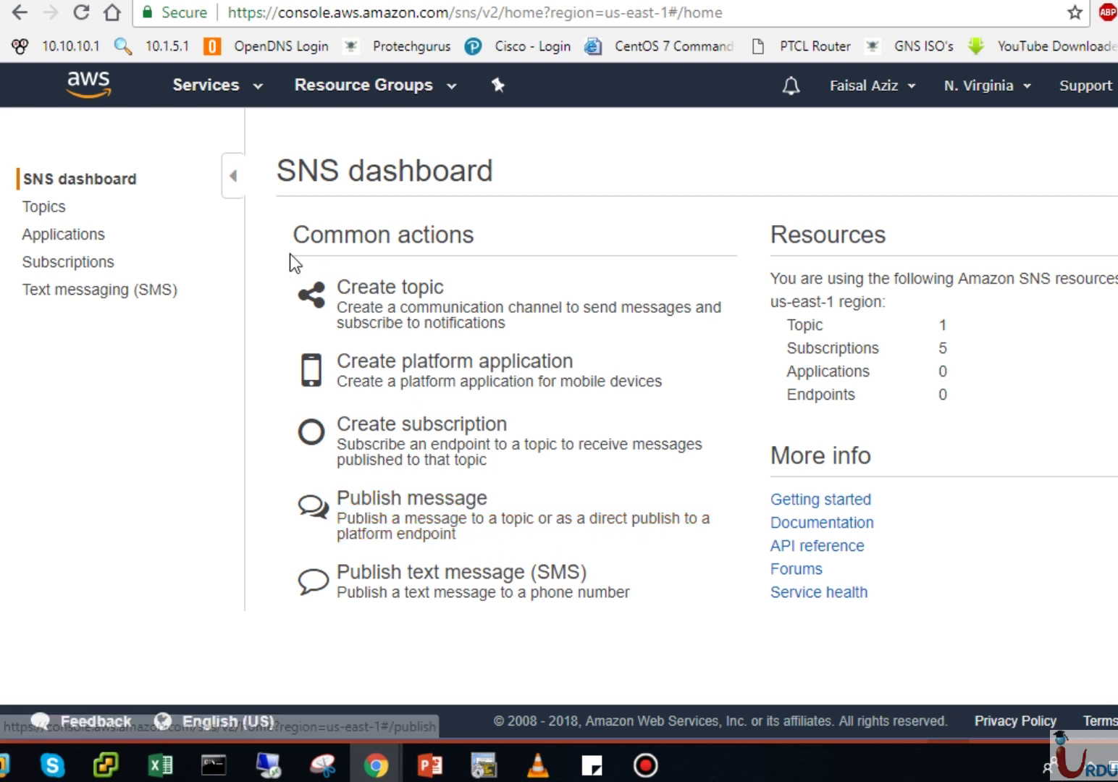
# Step: Open the Create topic form and cancel it, then go to the Topics list
pyautogui.click(376, 305)
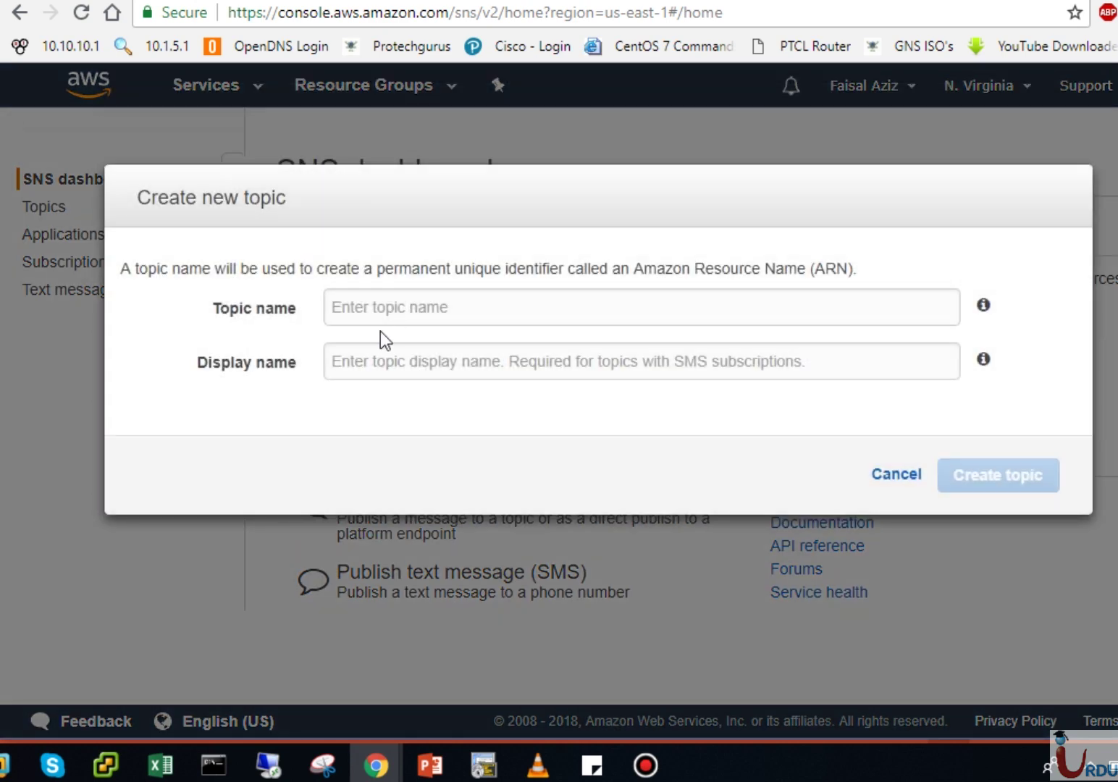
pyautogui.click(893, 477)
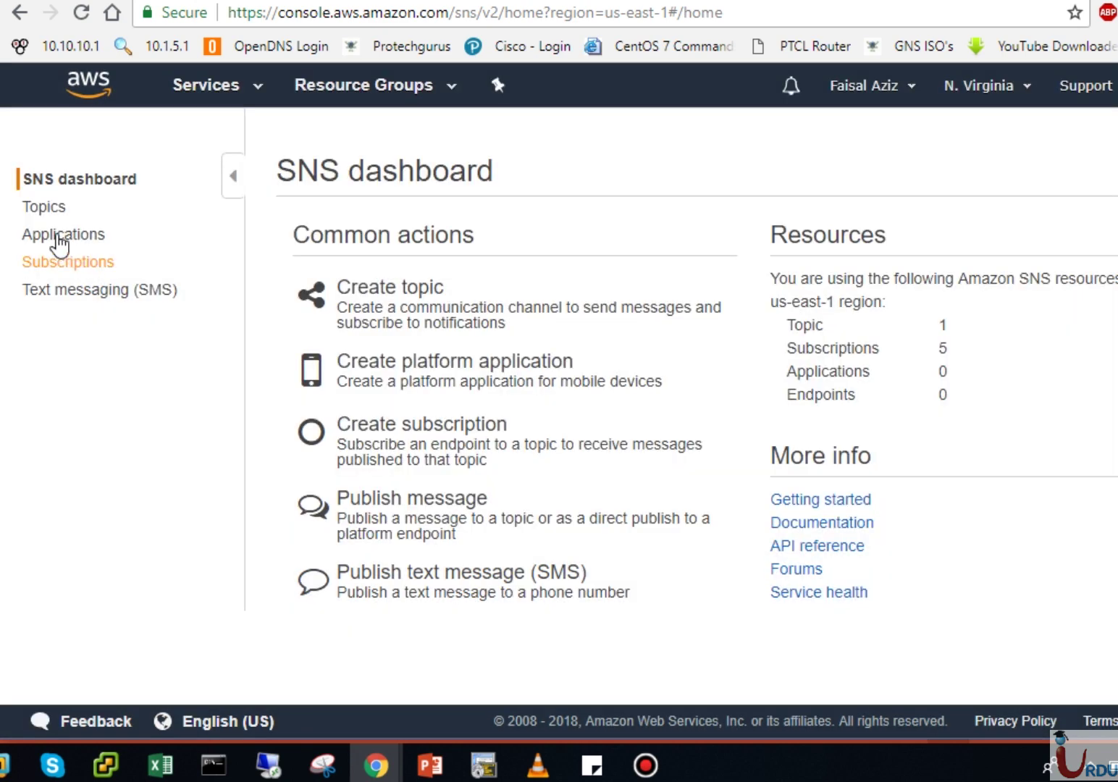
pyautogui.click(43, 207)
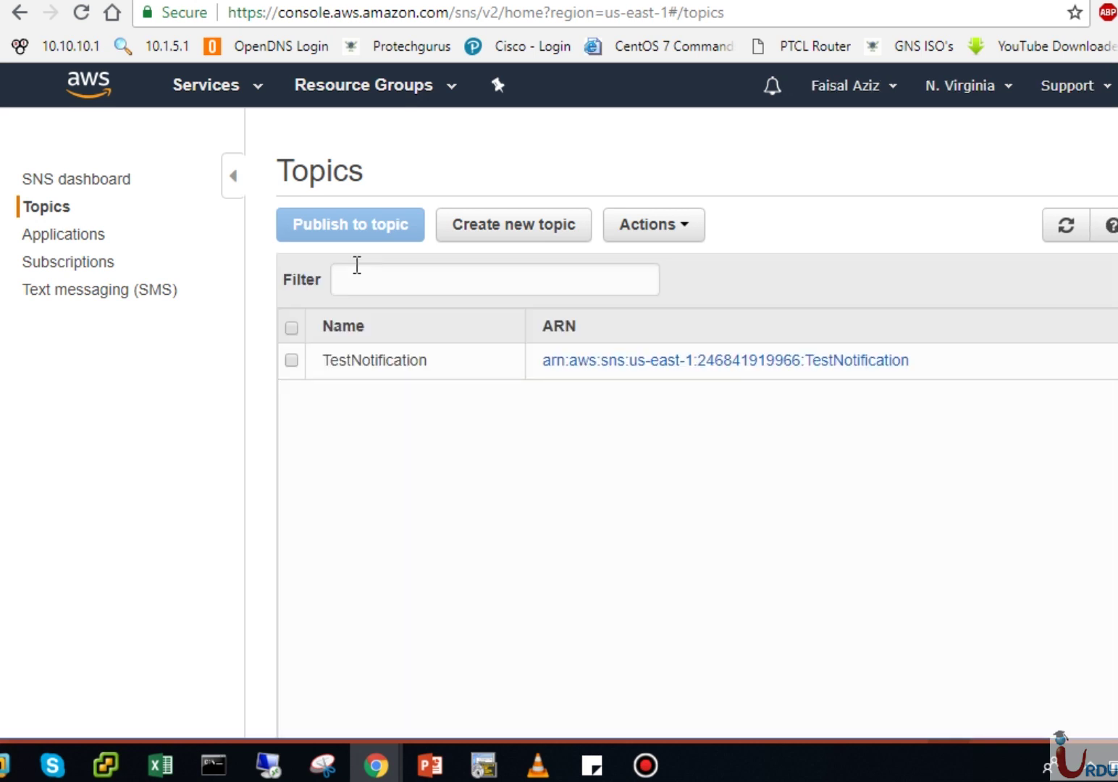
# Step: Delete the TestNotification topic and go to the Subscriptions list
pyautogui.click(293, 360)
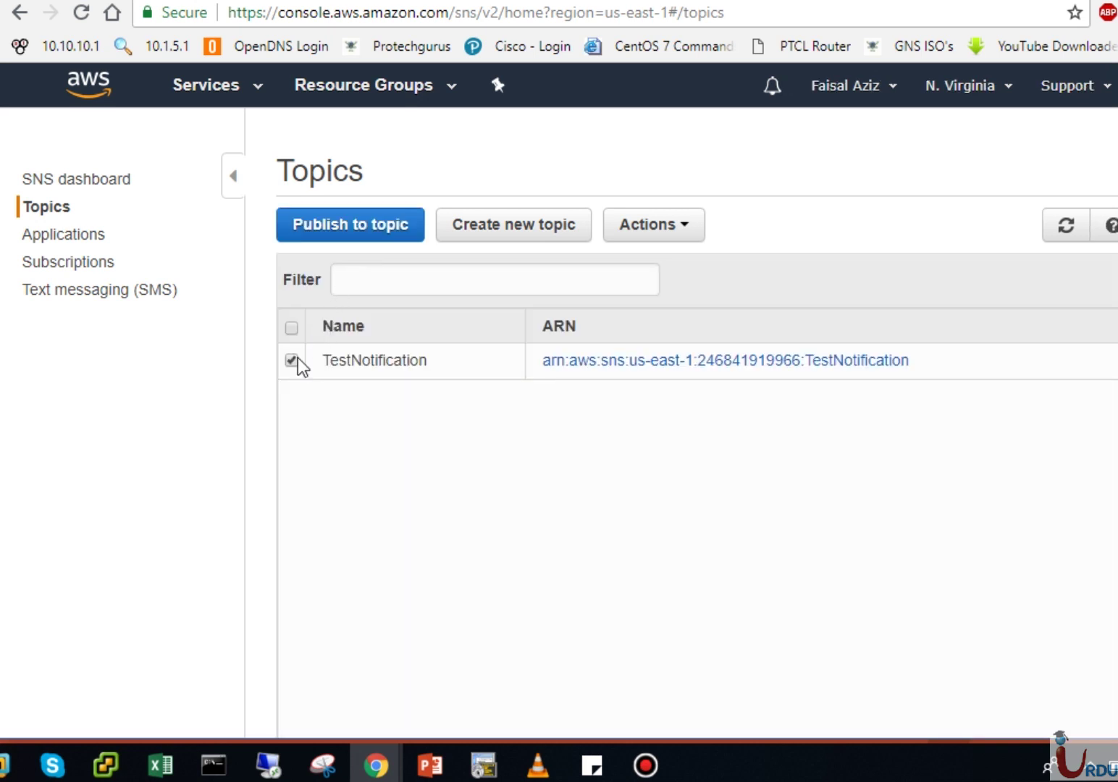
pyautogui.click(677, 225)
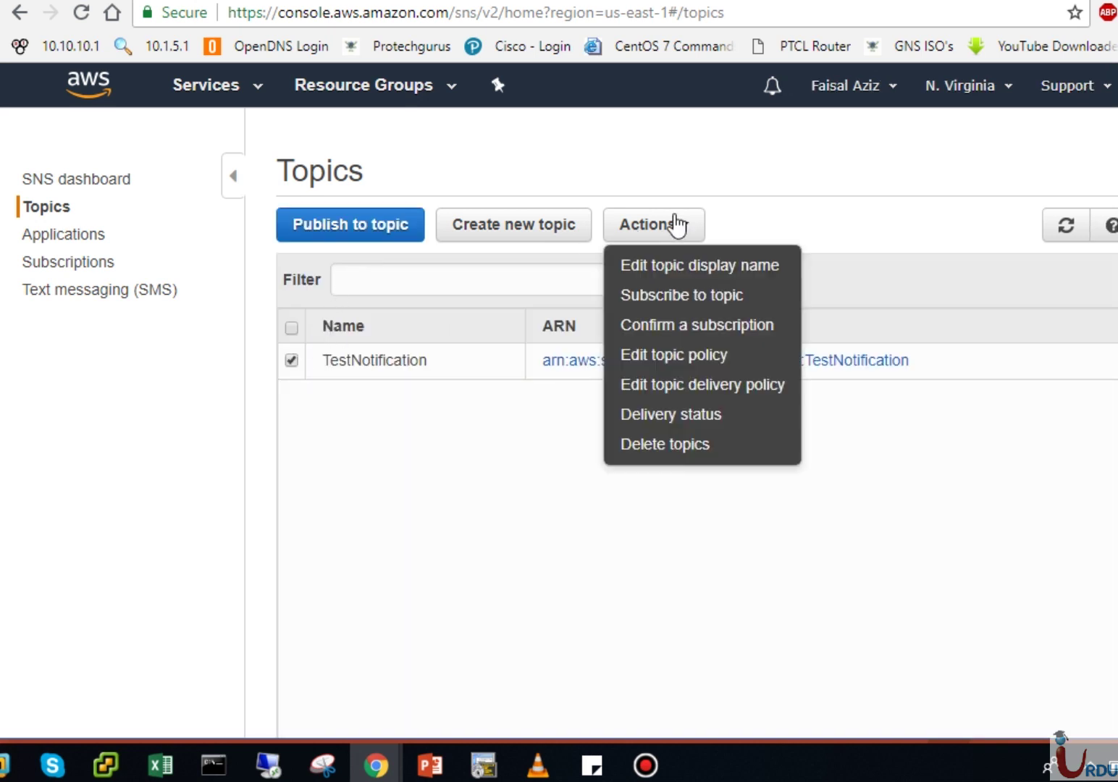
pyautogui.click(677, 445)
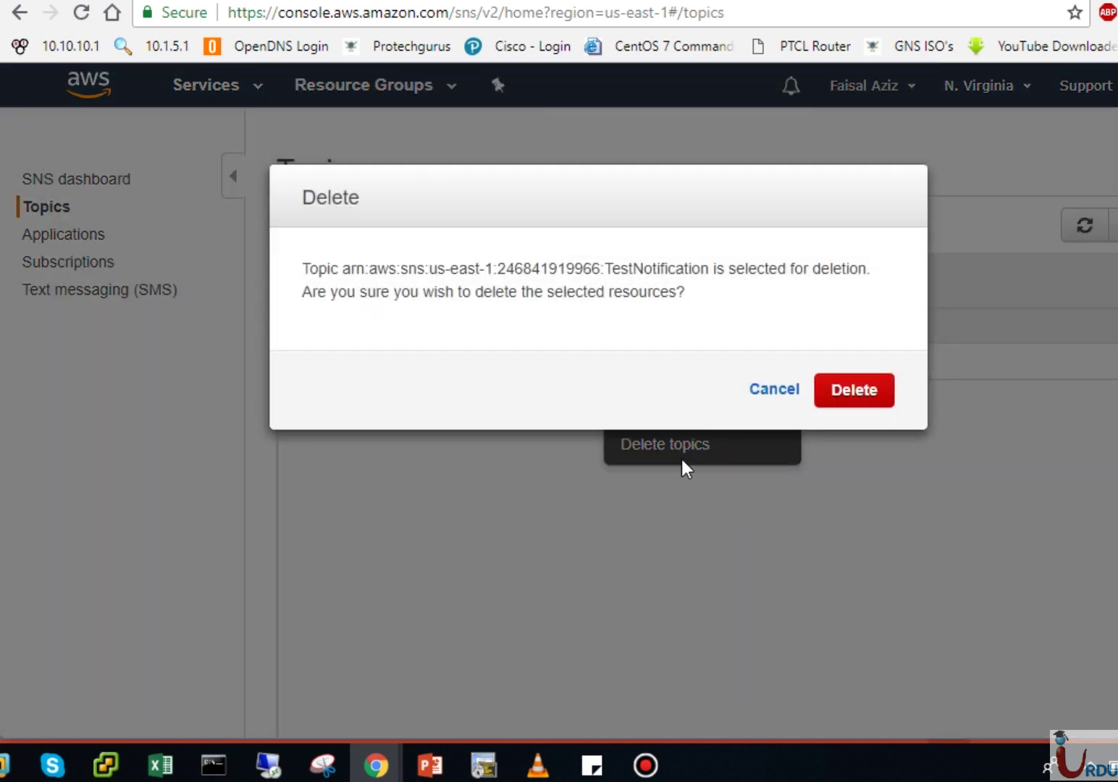
pyautogui.click(861, 392)
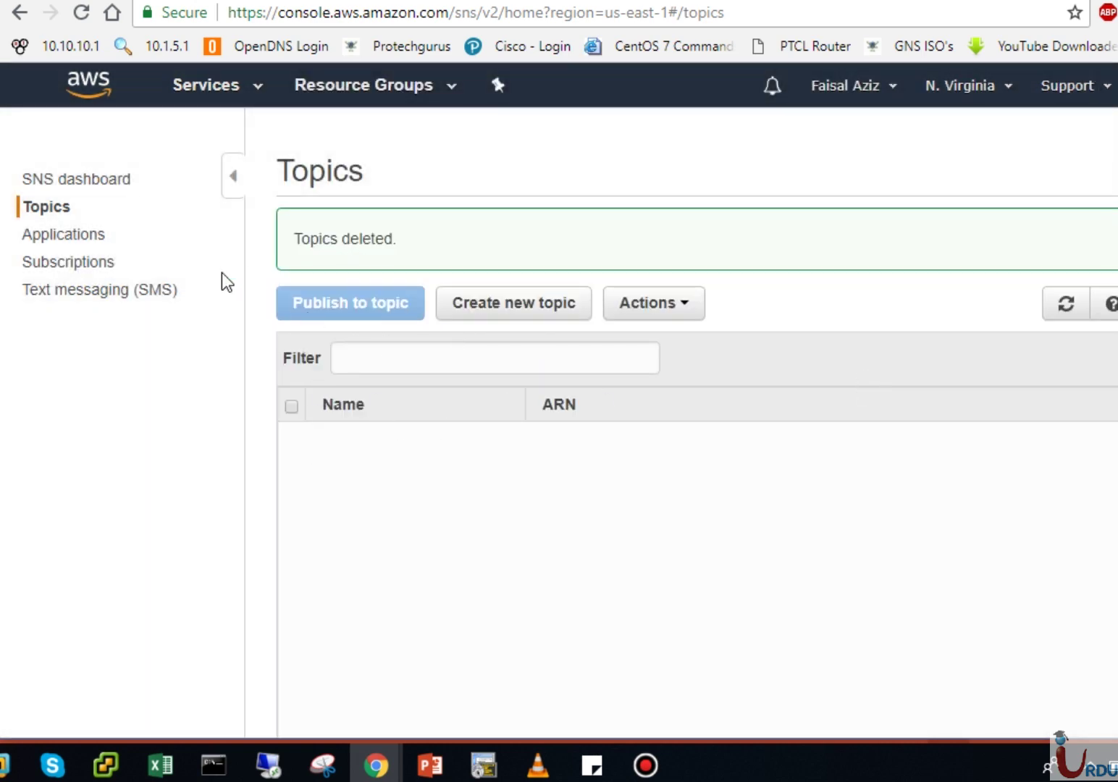
pyautogui.click(97, 269)
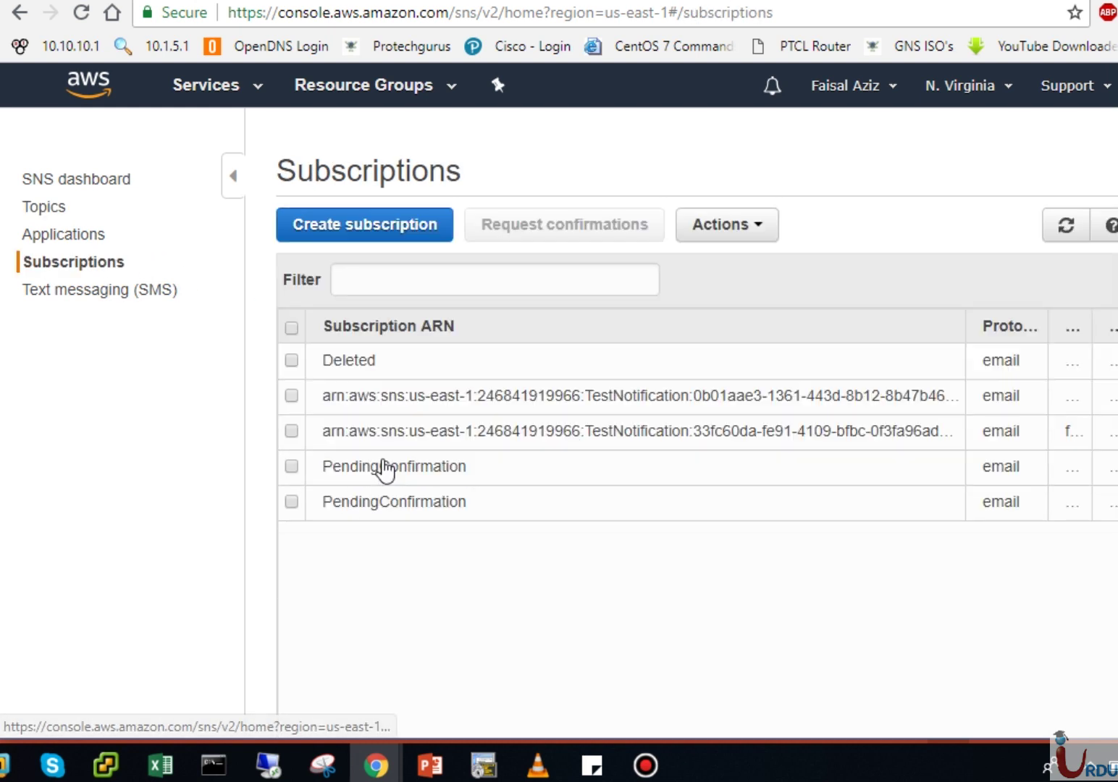
# Step: Delete both confirmed TestNotification email subscriptions
pyautogui.click(292, 395)
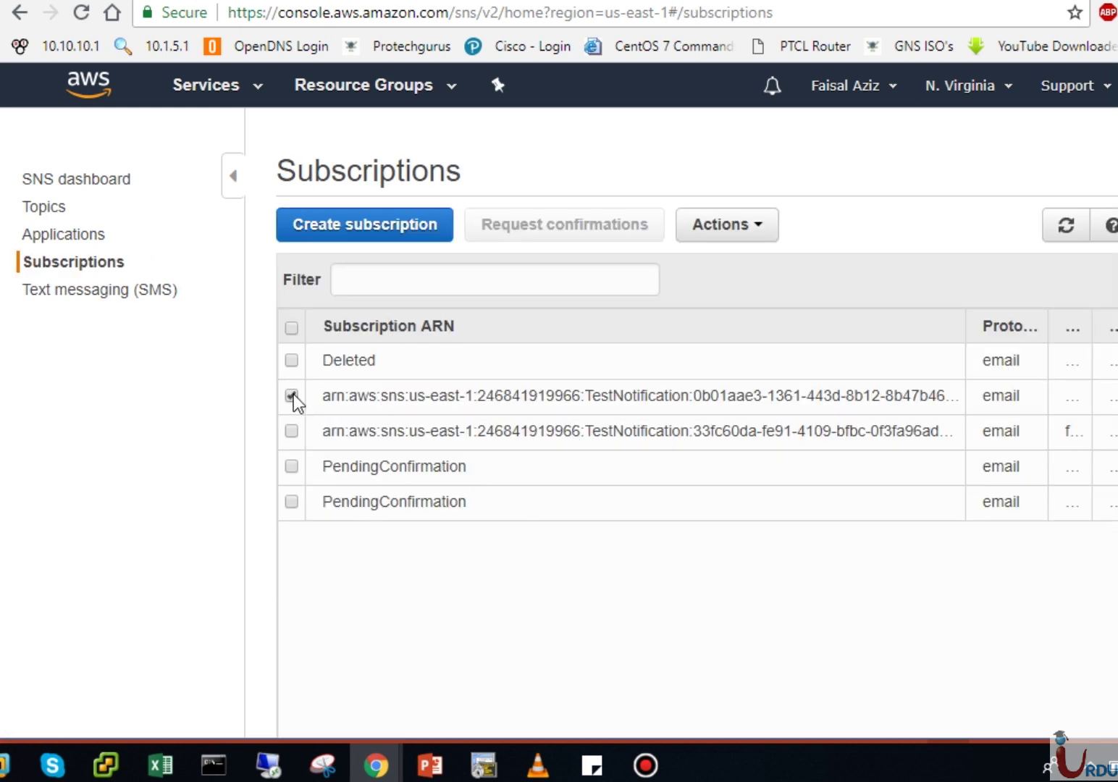
pyautogui.click(736, 227)
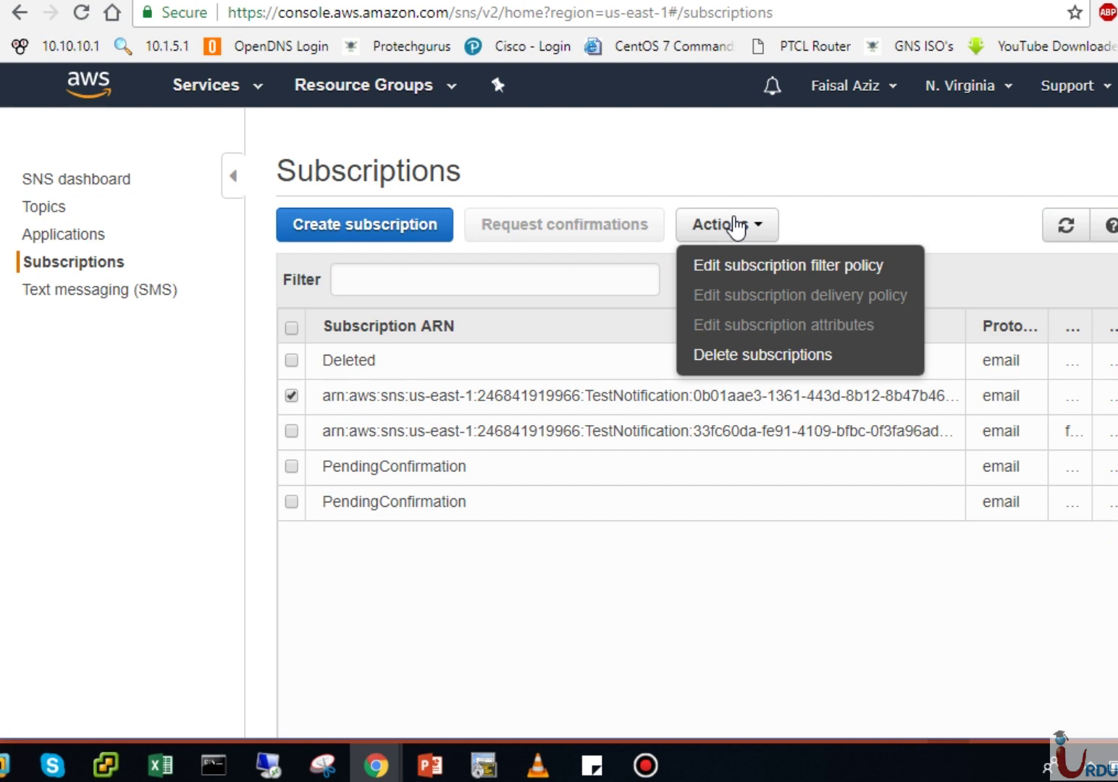
pyautogui.click(769, 362)
pyautogui.click(857, 412)
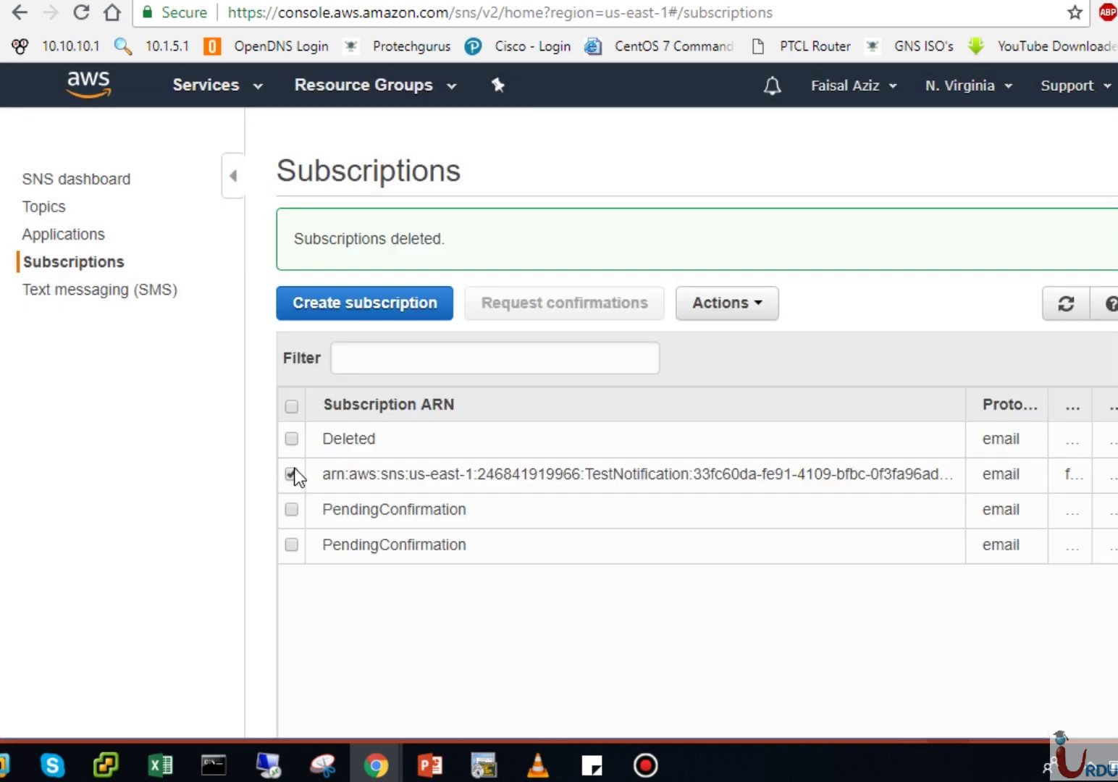
pyautogui.click(730, 309)
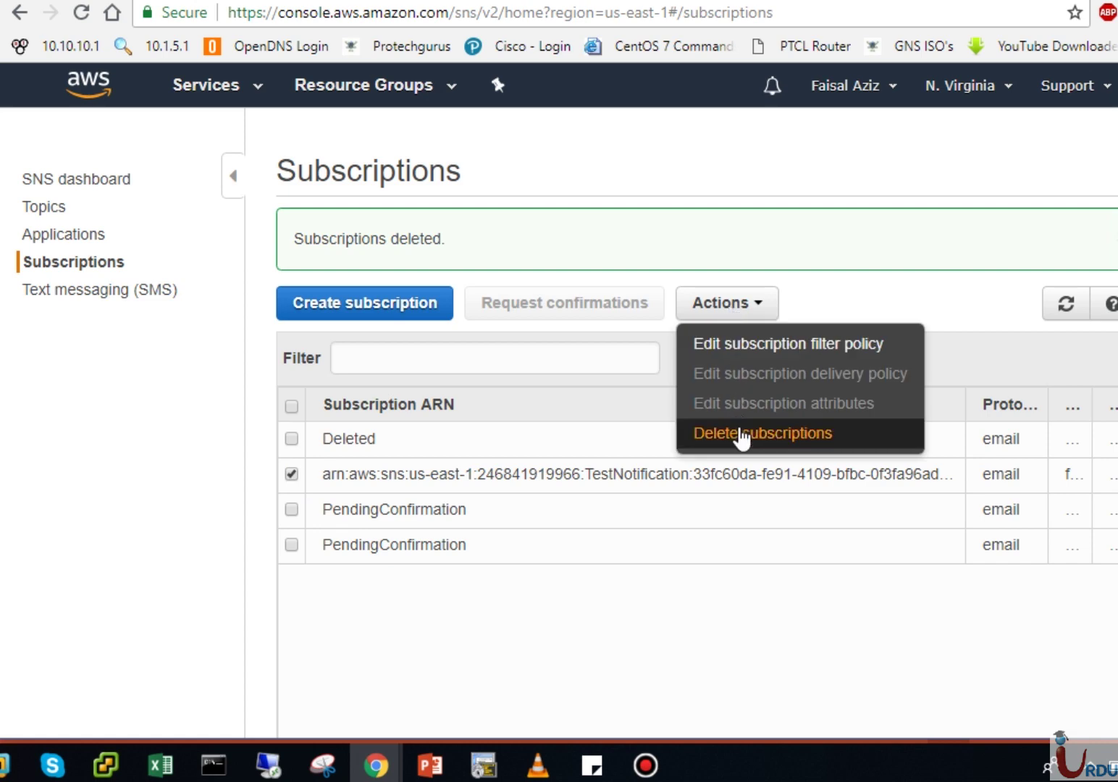
pyautogui.click(742, 434)
pyautogui.click(833, 414)
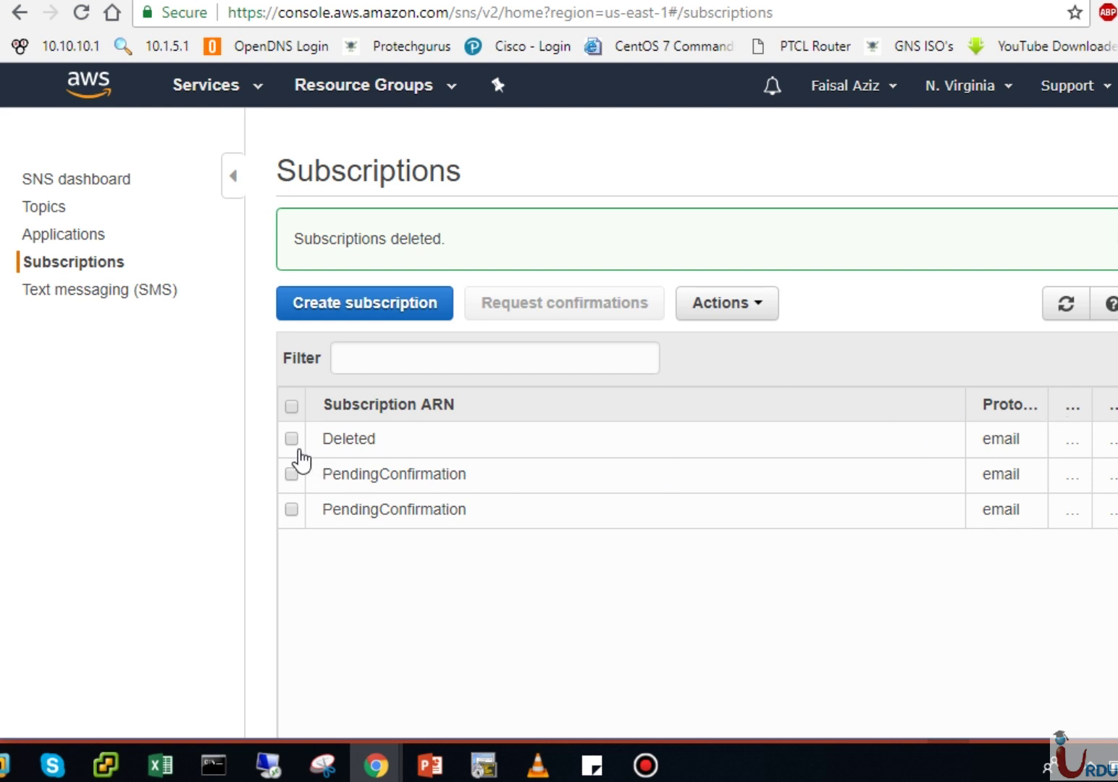
# Step: Try deleting a PendingConfirmation subscription, deselect it, and return to the SNS dashboard
pyautogui.click(292, 394)
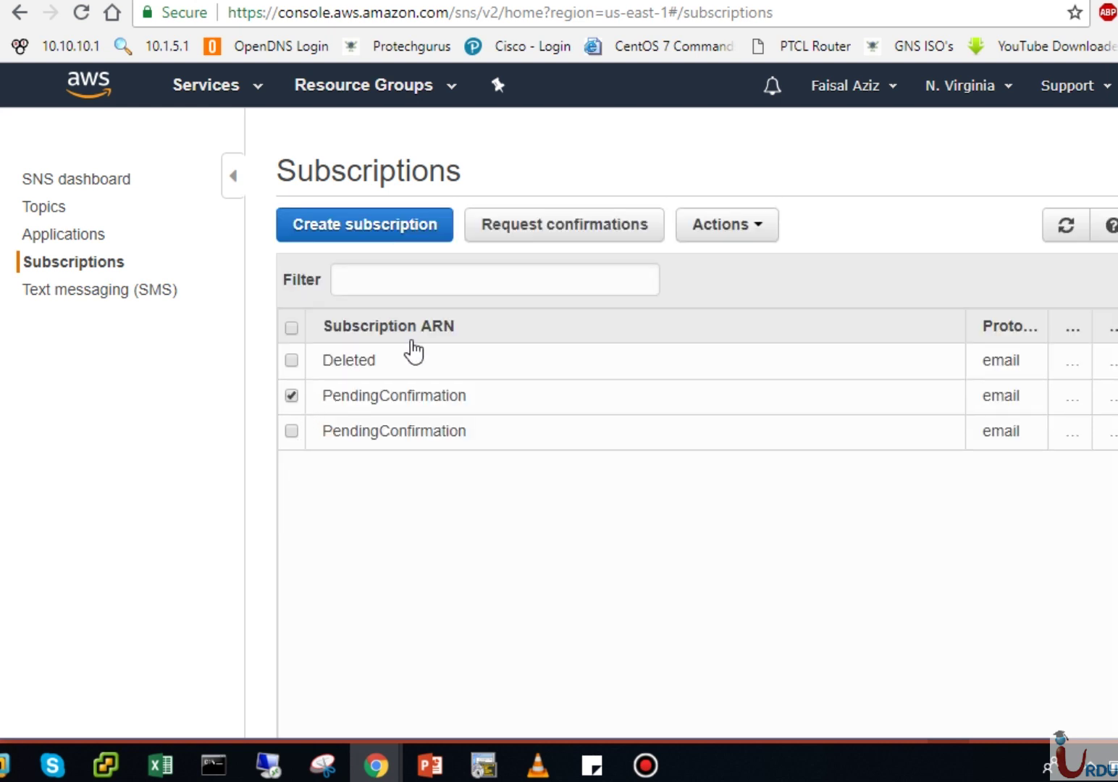
pyautogui.click(727, 247)
pyautogui.click(738, 356)
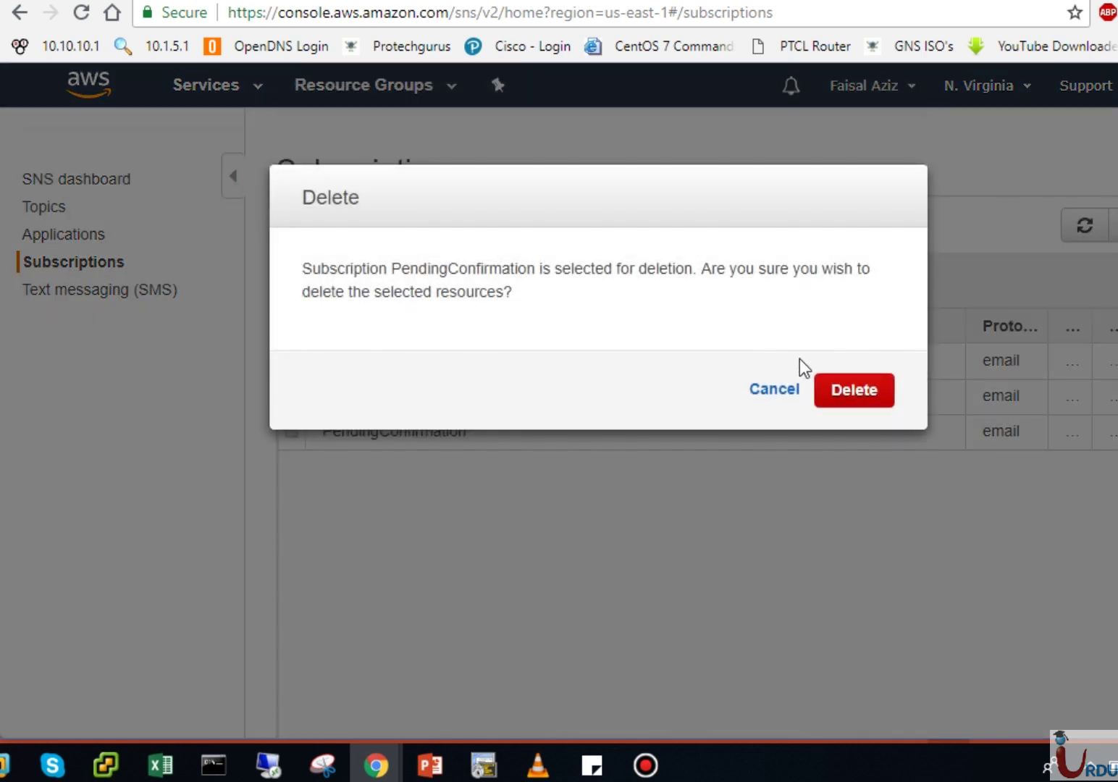
pyautogui.click(838, 395)
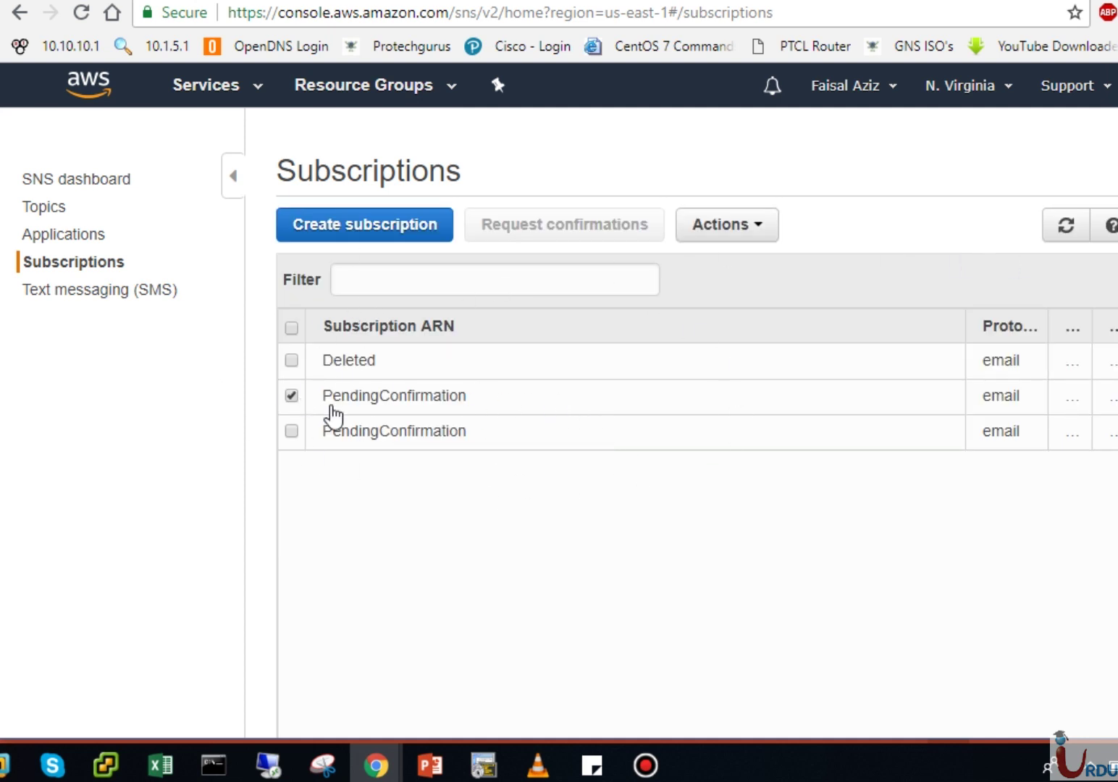
pyautogui.click(294, 393)
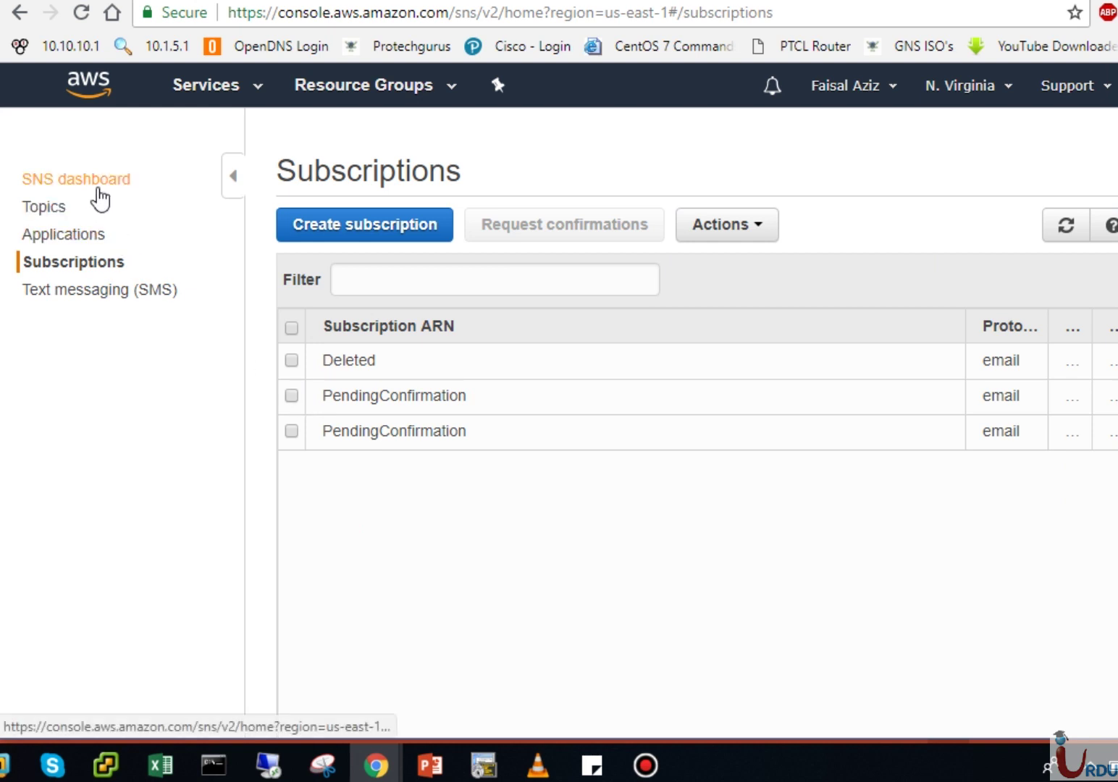
pyautogui.click(92, 183)
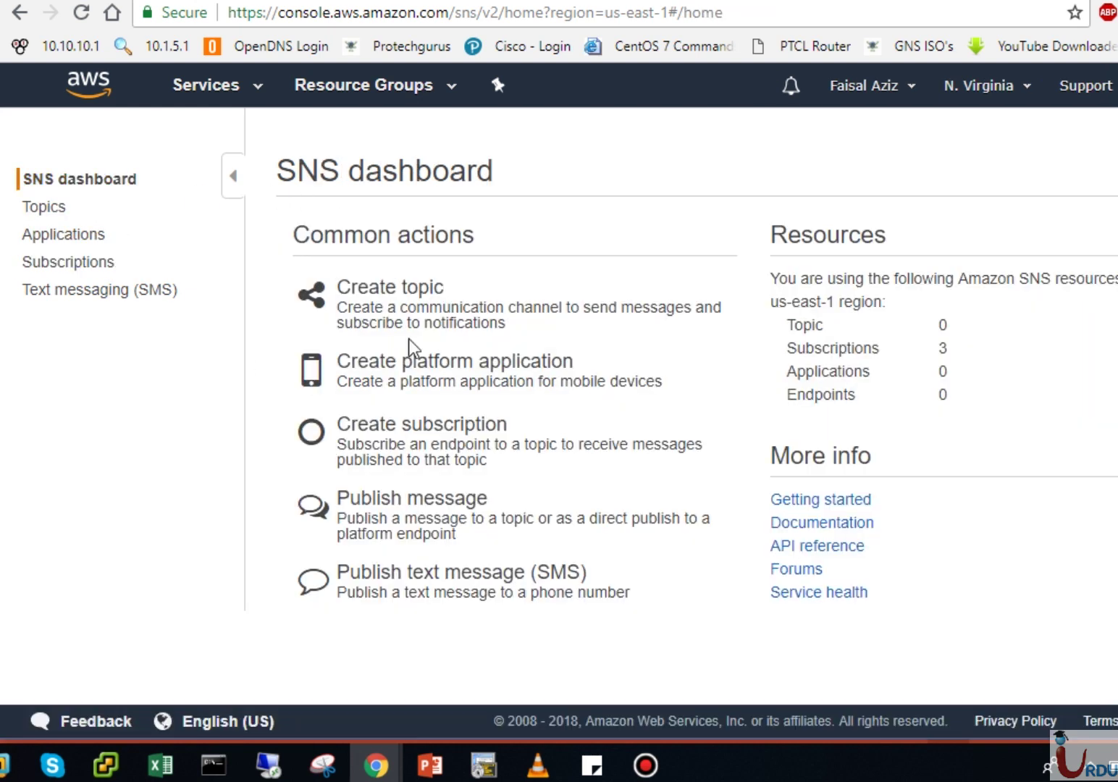